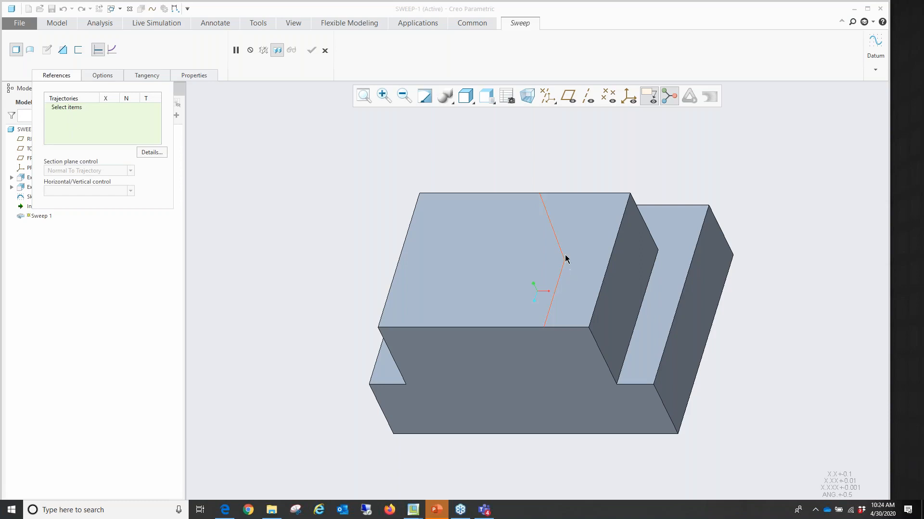
Step: Select the bent line sketched on the block's top face as the sweep trajectory and open its section sketch facing the screen
click(561, 251)
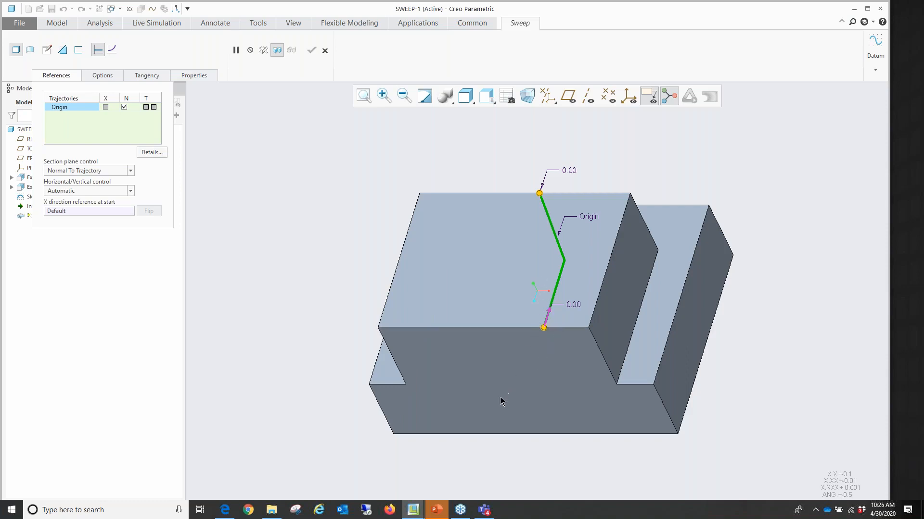
click(548, 316)
click(548, 213)
click(46, 50)
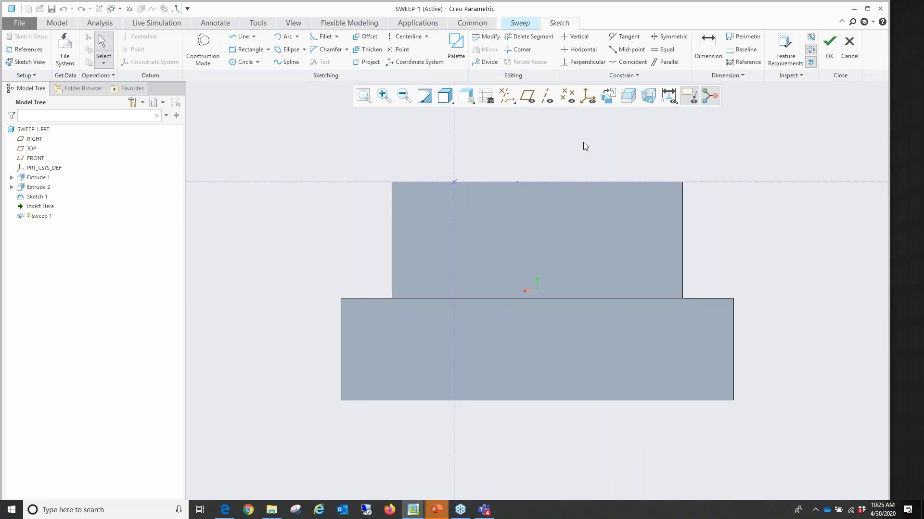
middle_drag(582, 146, 391, 334)
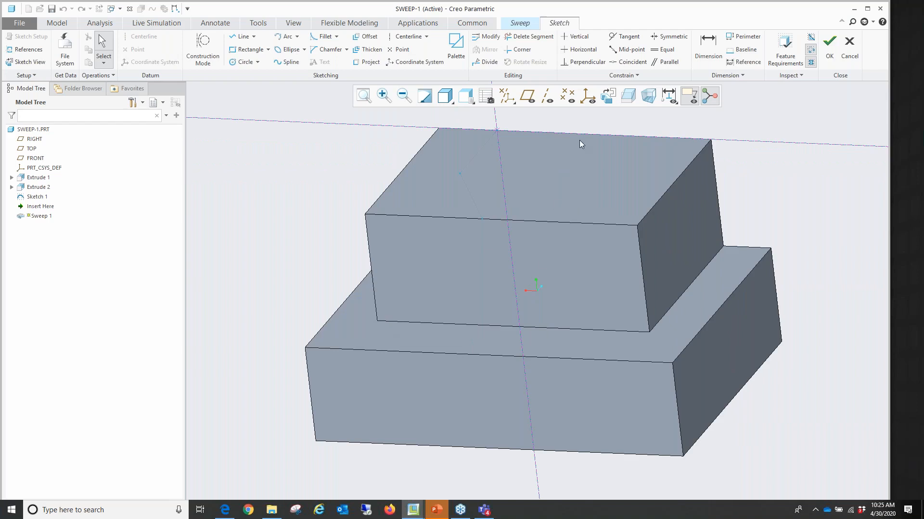
click(608, 96)
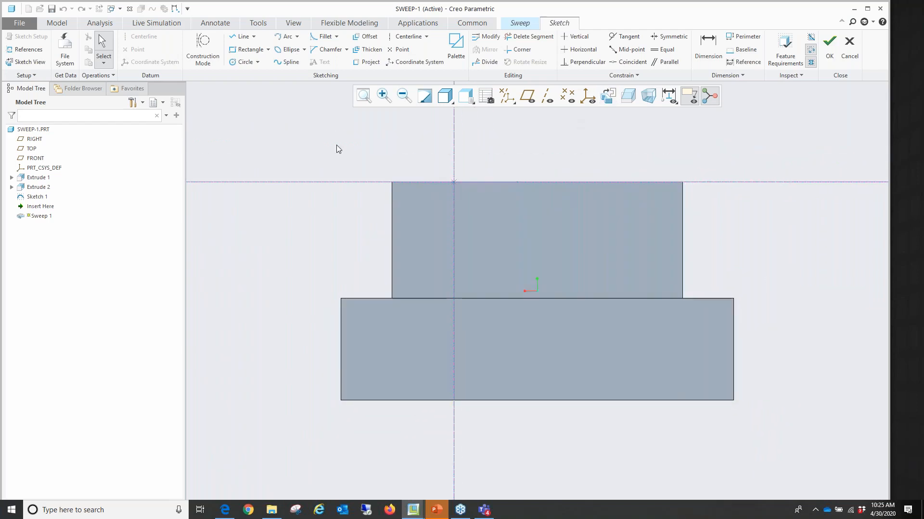
Step: Sketch a section rectangle about 19.9 wide and 10.1 deep, symmetric about the trajectory start with its upper edge on the top face
click(248, 49)
click(425, 182)
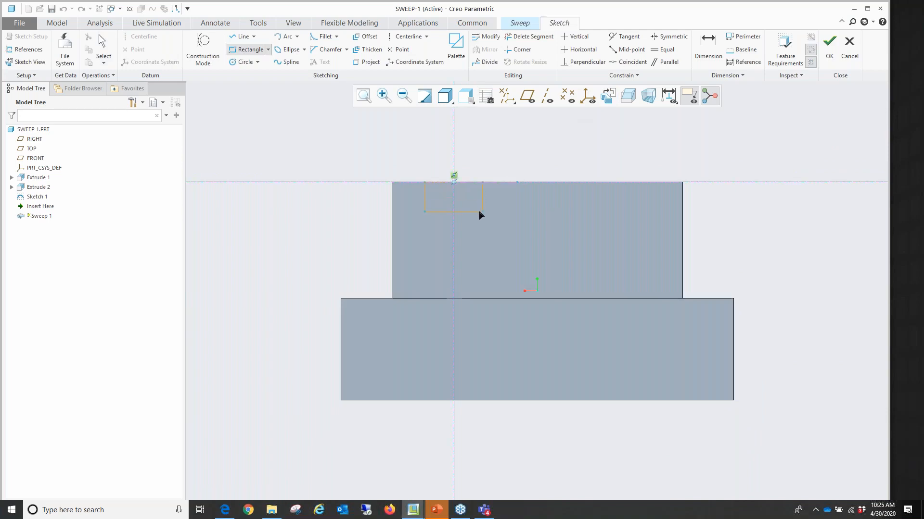
click(482, 212)
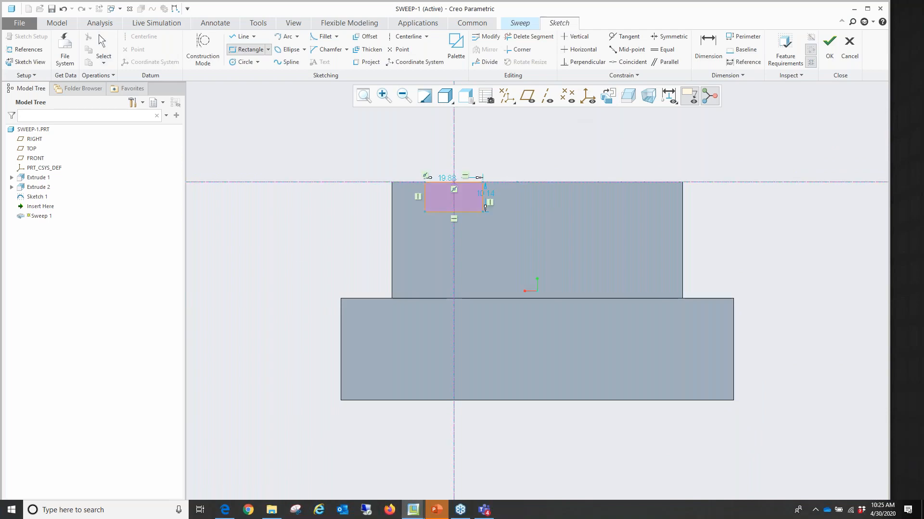
middle_click(485, 208)
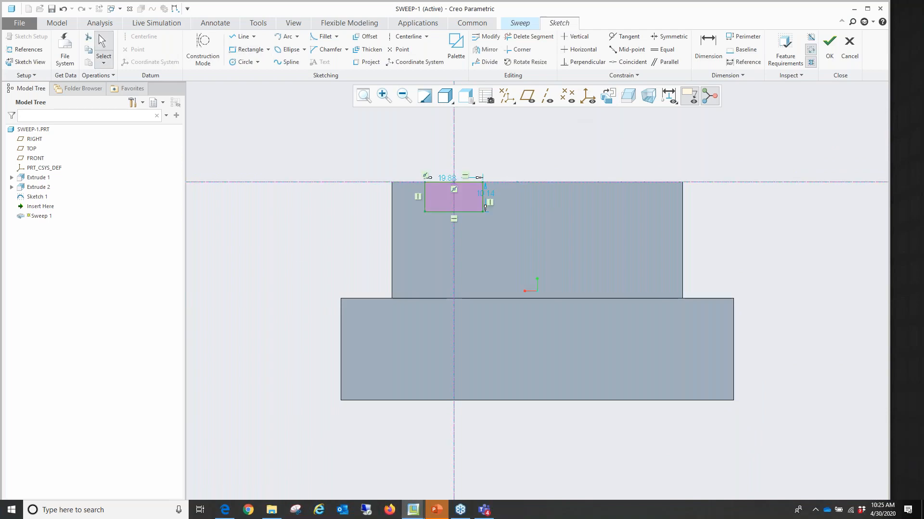
click(829, 49)
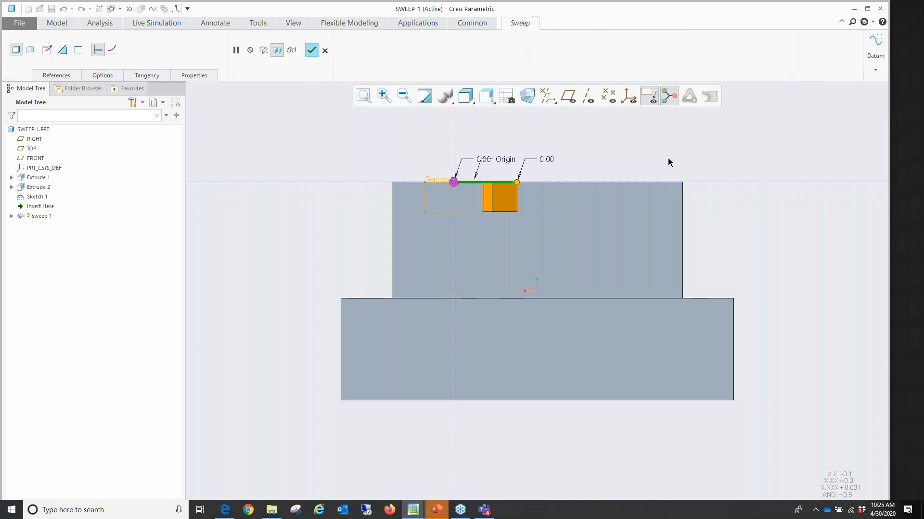
Step: Set the sweep to remove material so it cuts a bent slot across the upper block
key(ctrl+d)
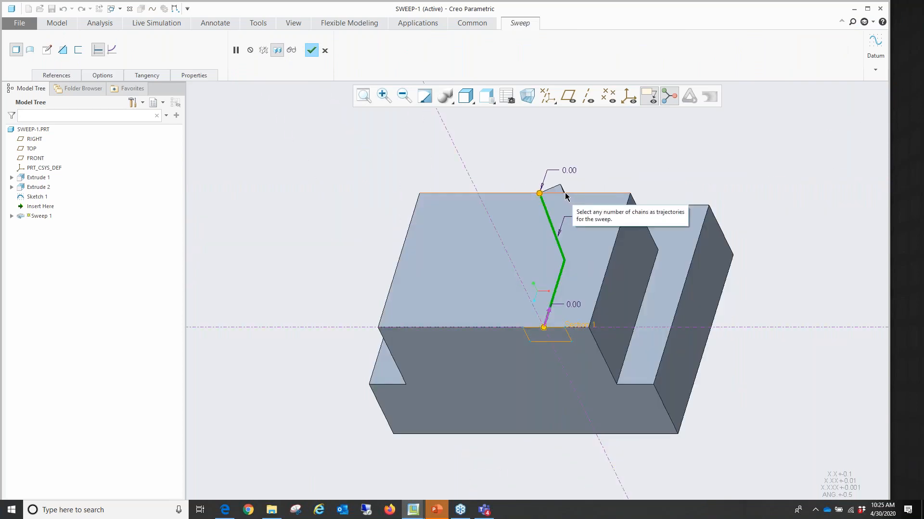
click(64, 50)
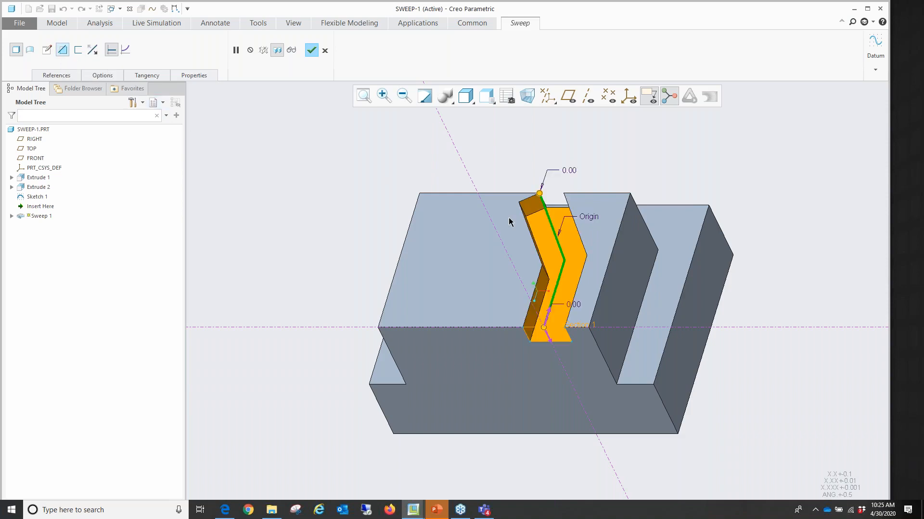
middle_drag(700, 156, 635, 201)
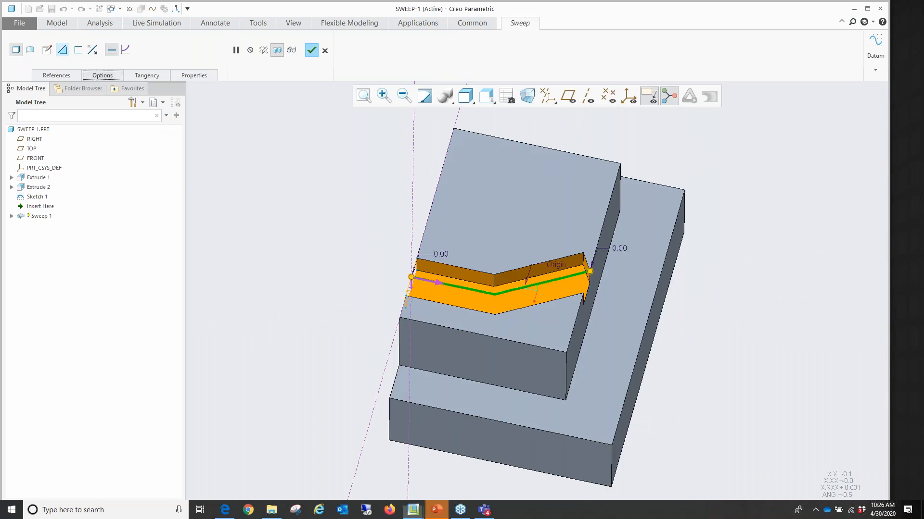
Step: Enable Merge ends so the slot cuts fully through the block's far side, and complete the sweep
click(99, 76)
click(91, 108)
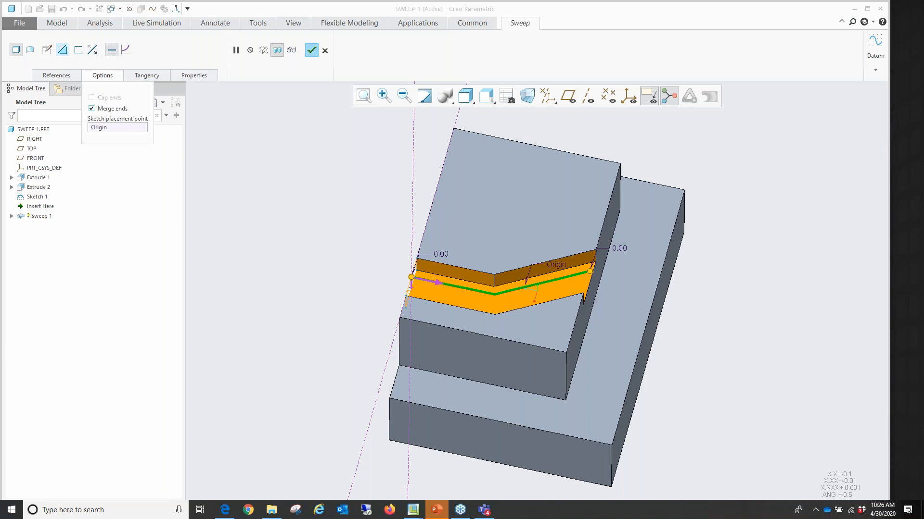
click(91, 108)
mouse_move(589, 285)
mouse_down()
mouse_move(519, 297)
mouse_move(646, 260)
mouse_move(589, 273)
mouse_up()
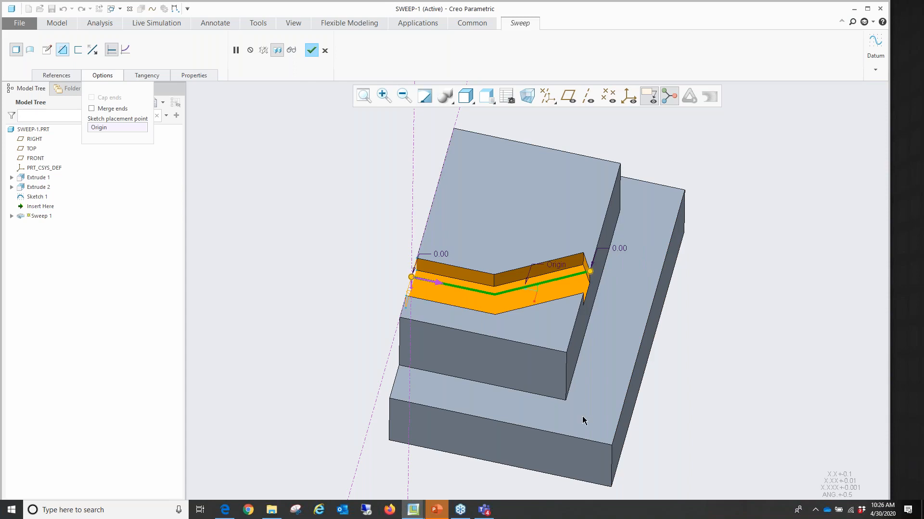
click(103, 111)
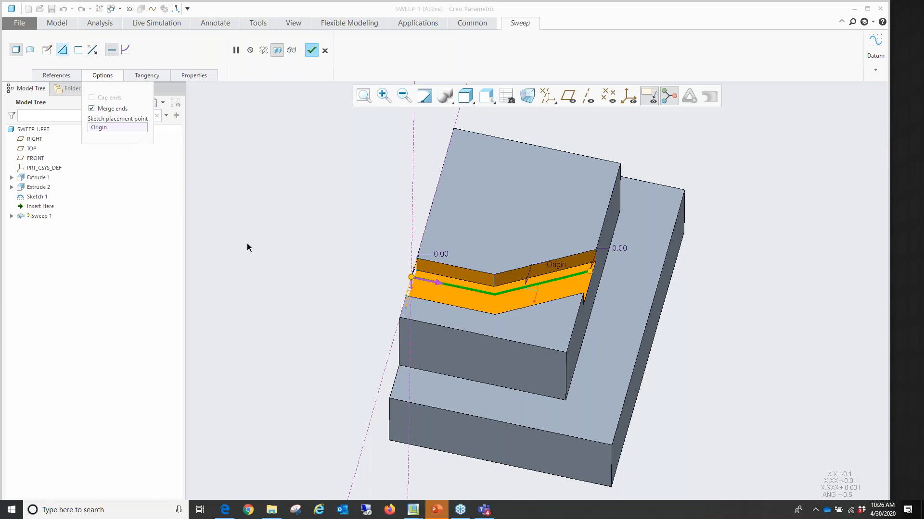
click(313, 51)
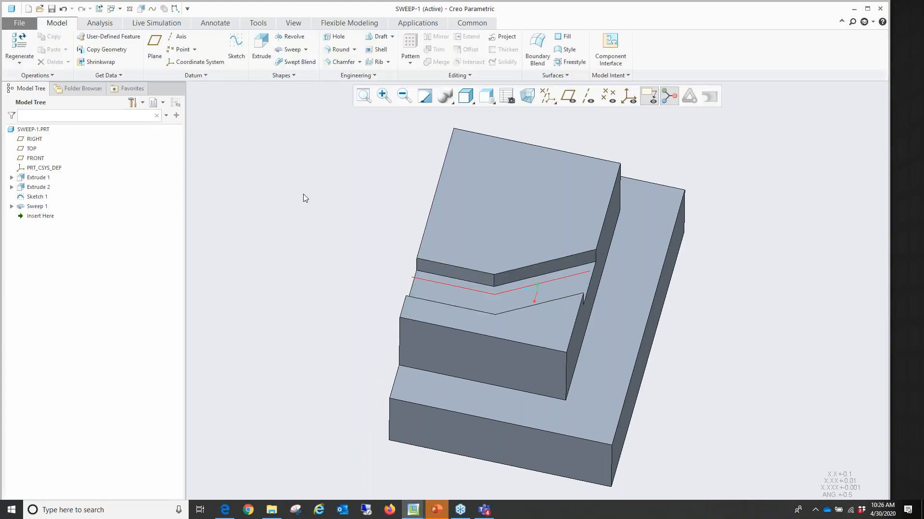
key(ctrl+d)
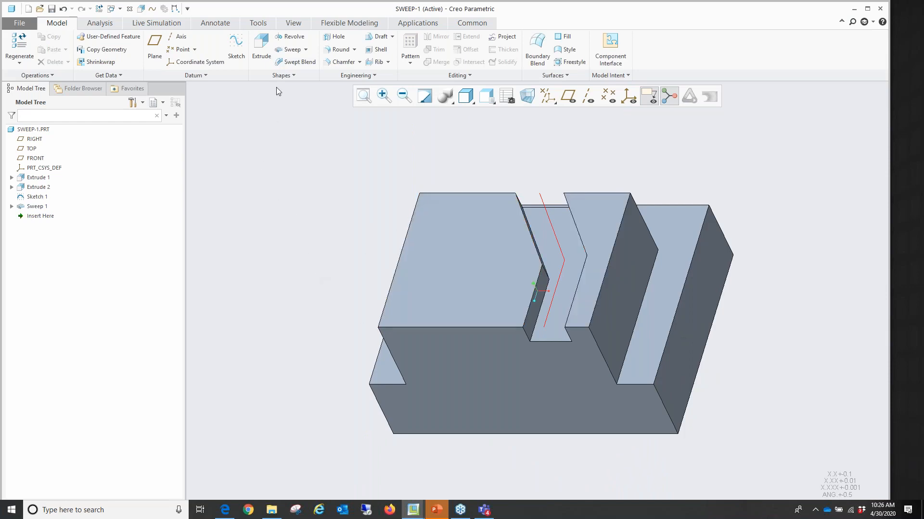
Step: Start another sweep with the upper block's outer top edge, on the side away from the slot, as the origin trajectory
click(291, 50)
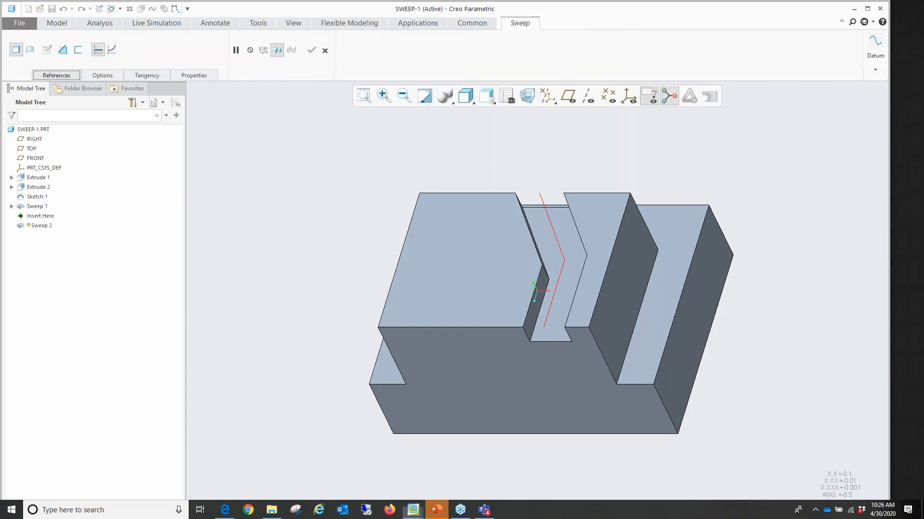
click(56, 75)
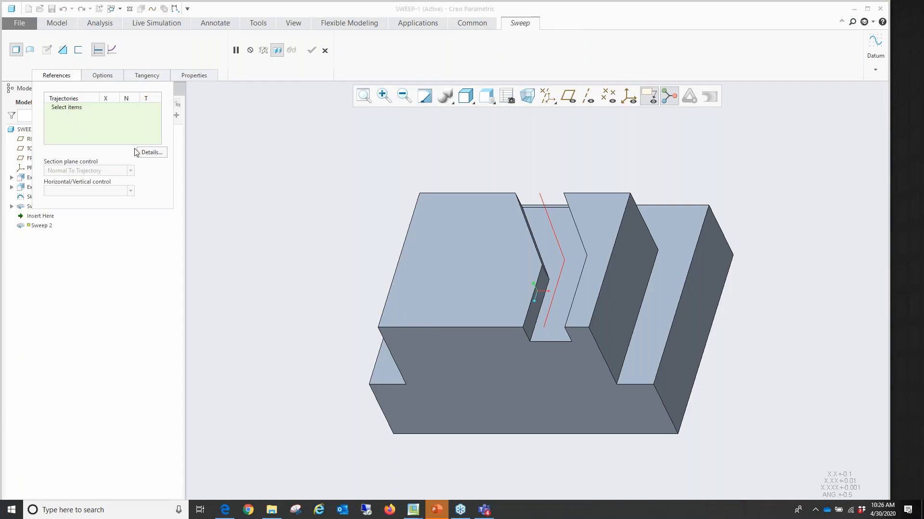
click(412, 216)
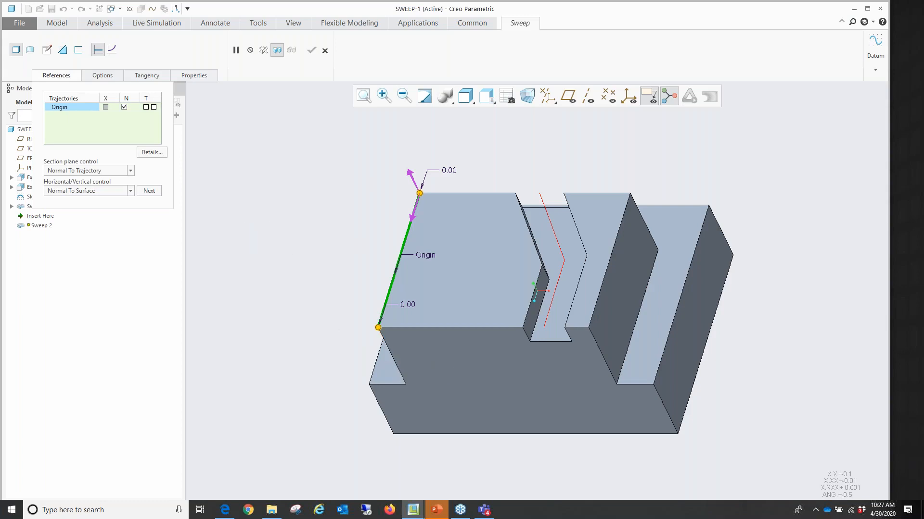
ctrl+click(392, 356)
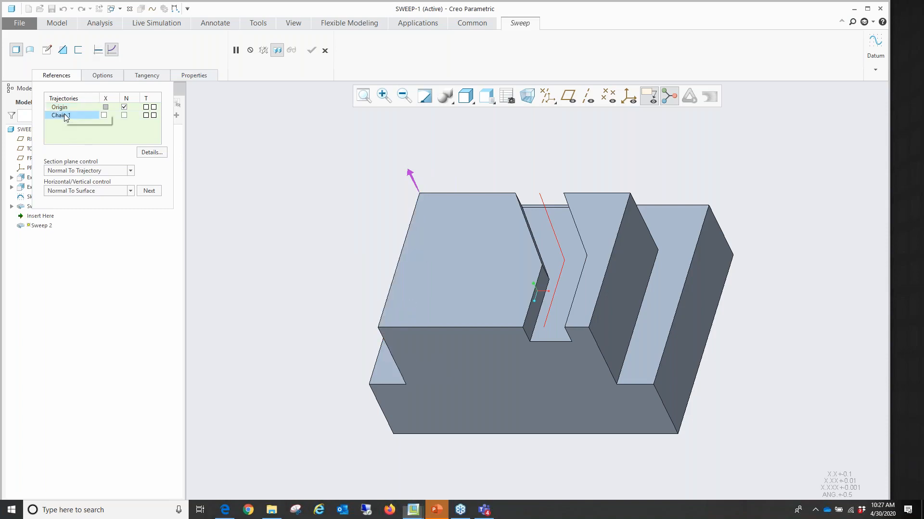
right_click(65, 115)
click(87, 119)
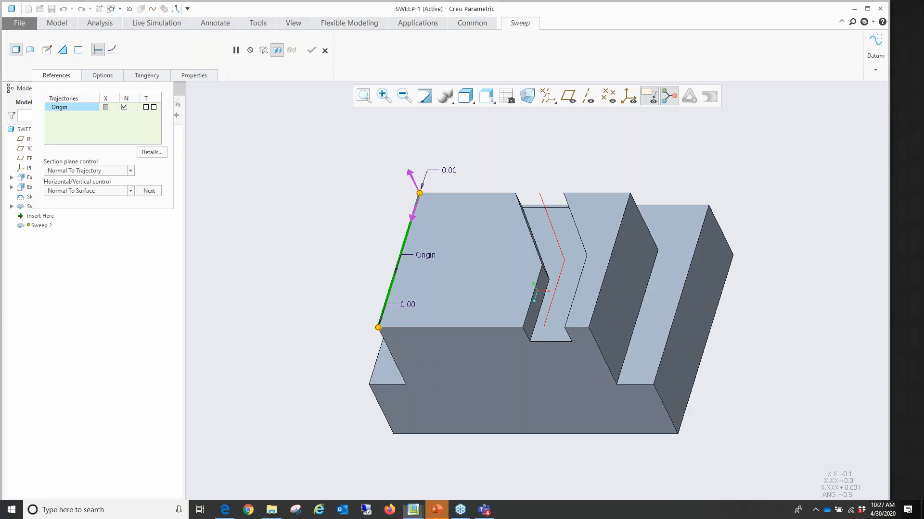
Step: Extend the origin chain along the front face's stepped sides and bottom edge, ending with the opposite top edge of the upper block
shift+click(393, 360)
shift+click(392, 384)
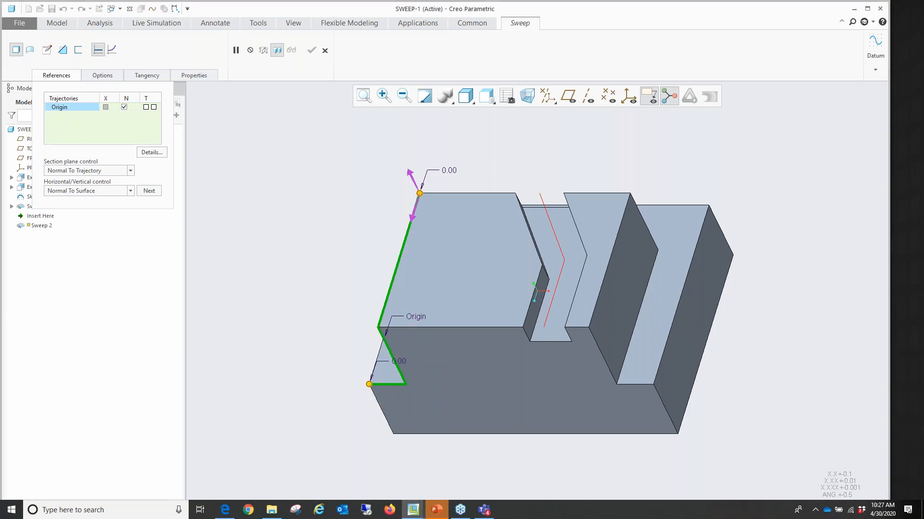
shift+click(380, 411)
shift+click(601, 434)
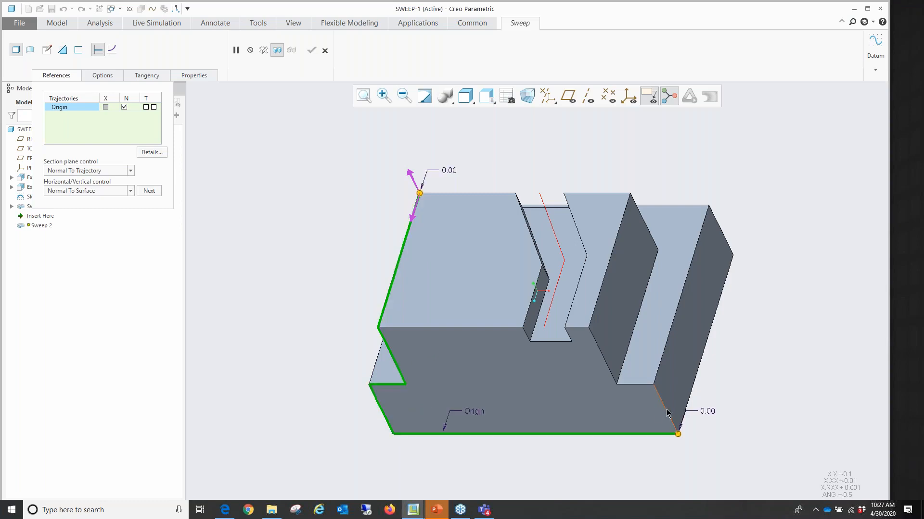
shift+click(664, 412)
shift+click(644, 385)
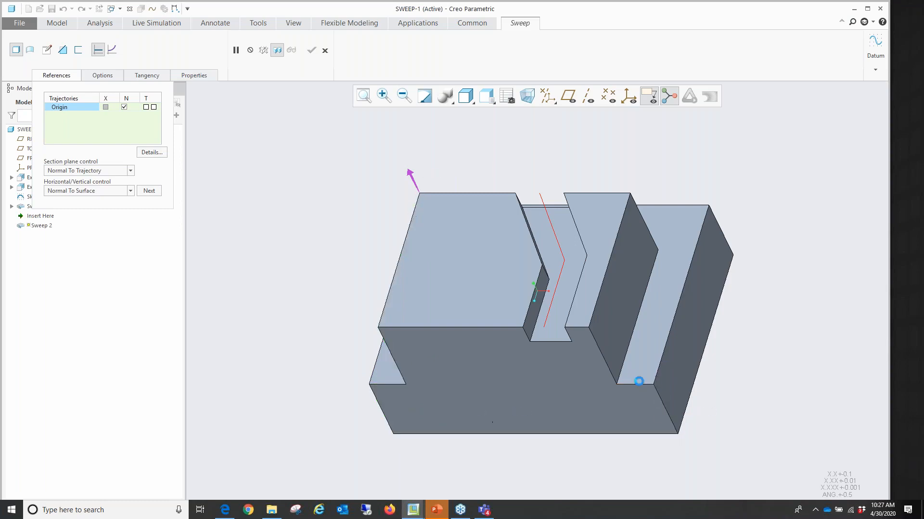
shift+click(602, 359)
shift+click(598, 303)
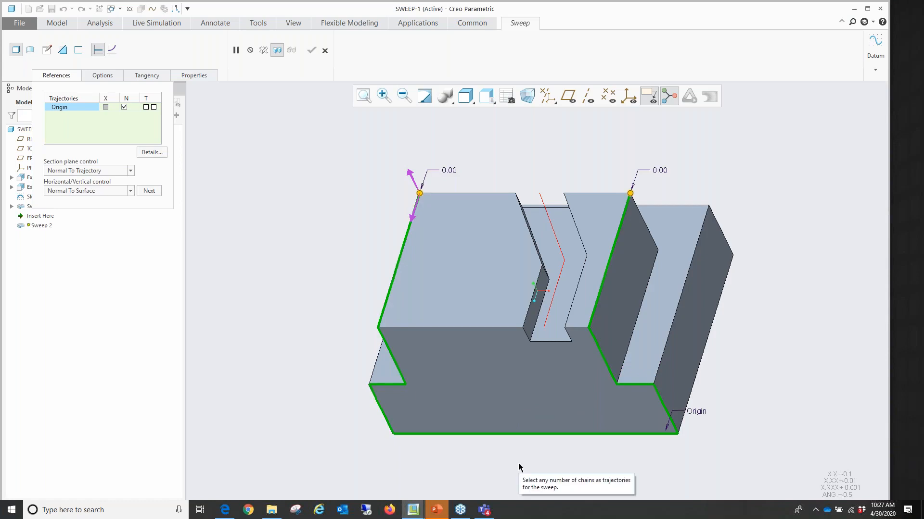
Step: Sketch a narrow section rectangle about 21.4 tall, standing on the top face at the trajectory start, and complete the solid sweep
click(47, 50)
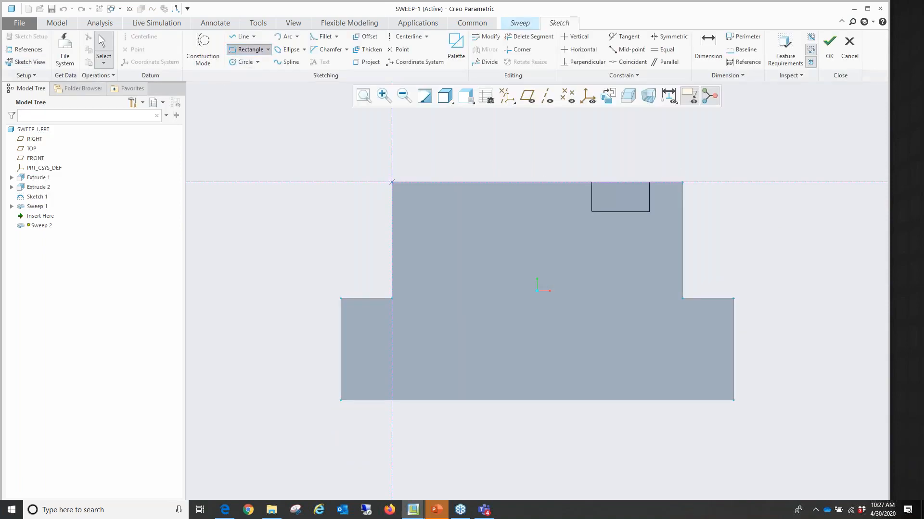
click(391, 120)
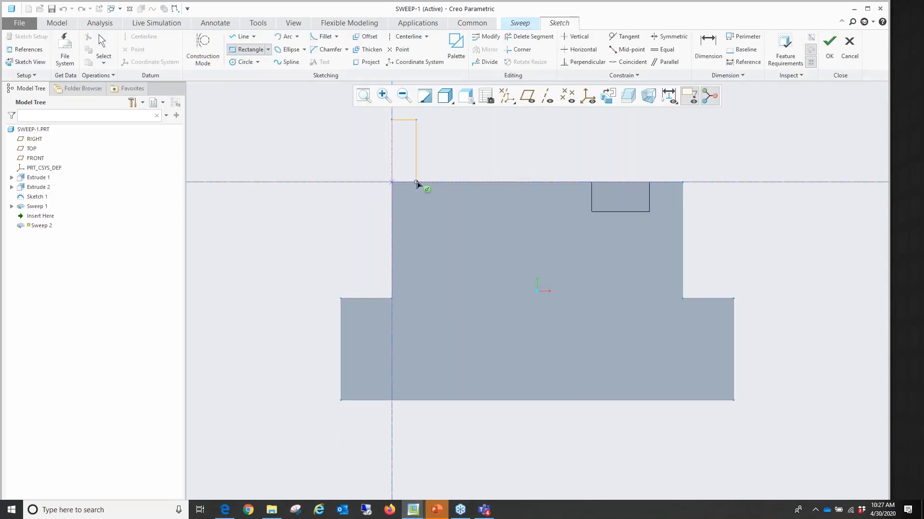
click(405, 183)
middle_click(497, 154)
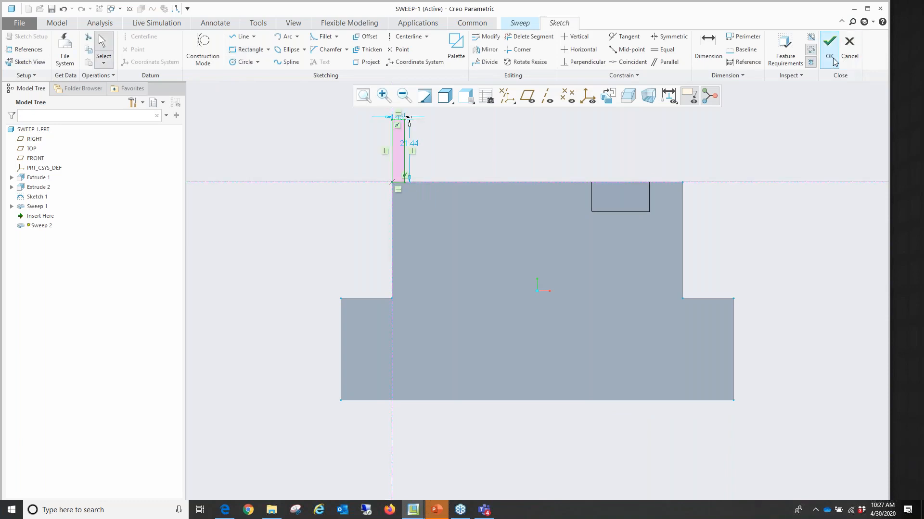
click(829, 45)
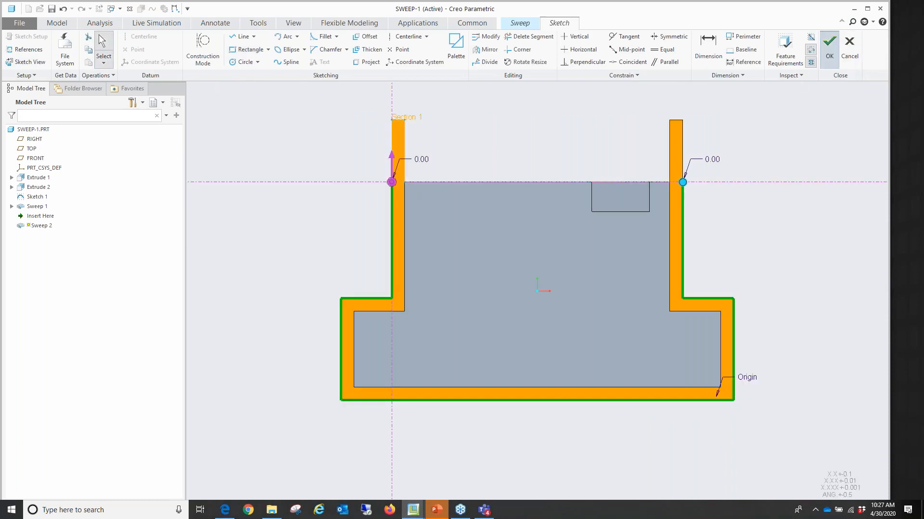
mouse_move(528, 345)
middle_down()
mouse_move(517, 335)
mouse_move(356, 423)
middle_up()
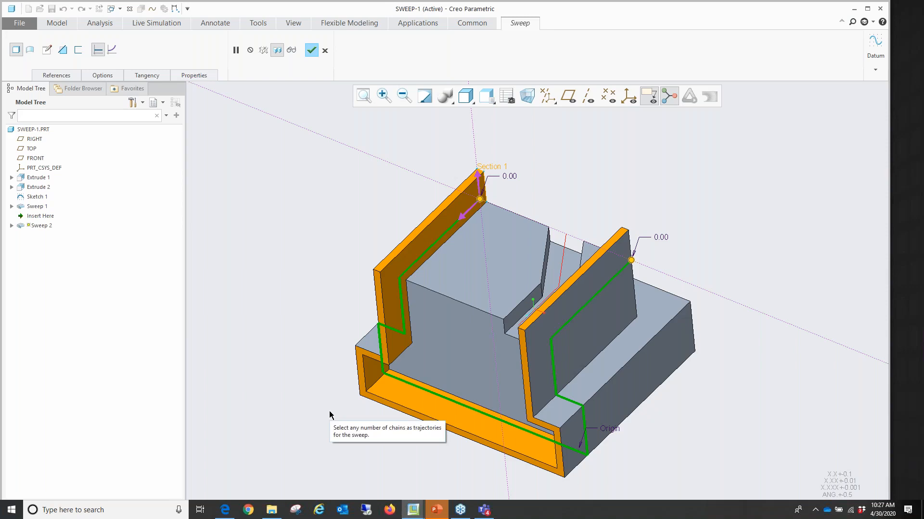
click(312, 50)
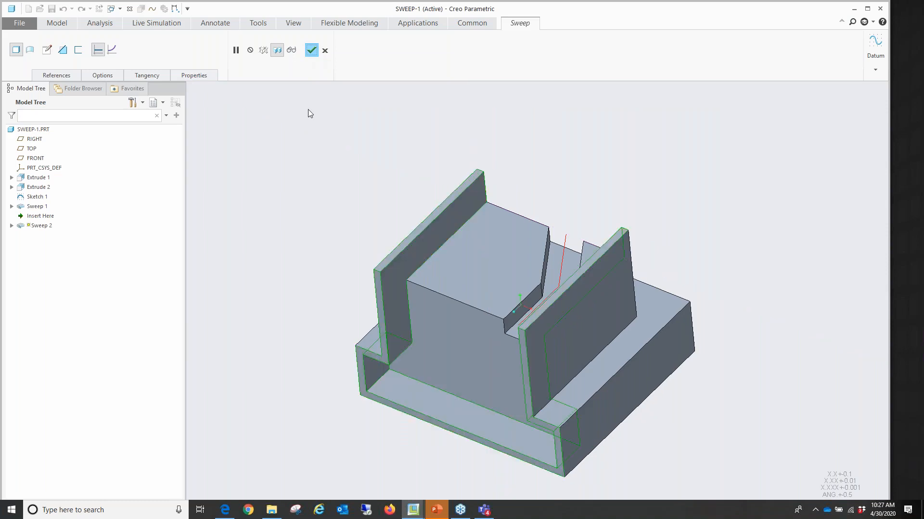
click(320, 171)
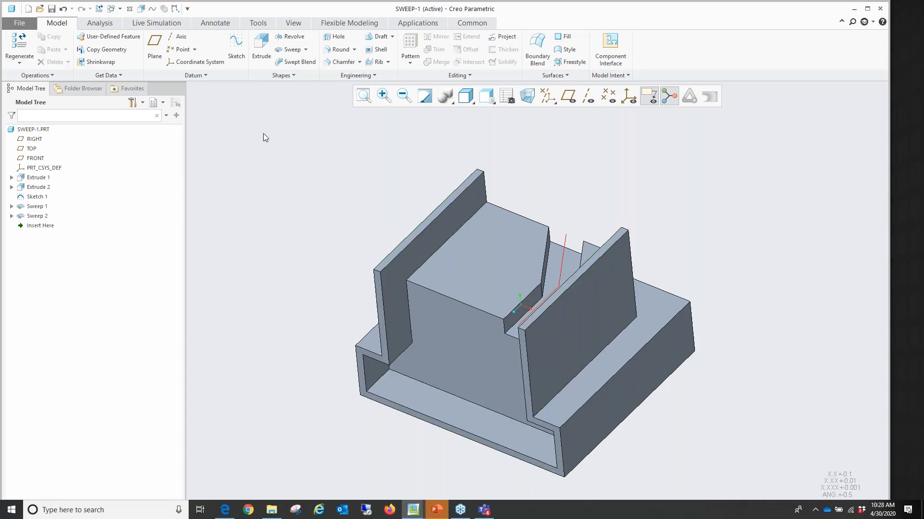
Step: Switch to the VSS-1 part and delete its HT graph feature and the existing Sweep 1
click(121, 9)
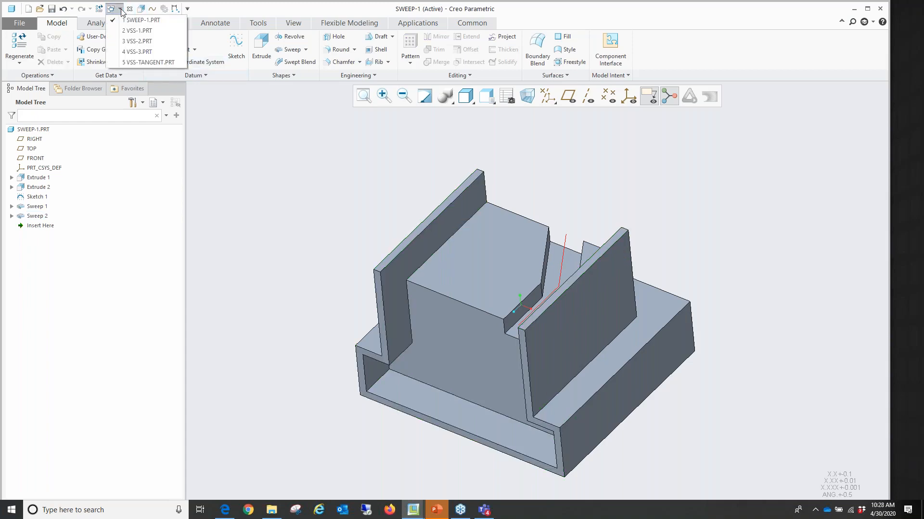
click(136, 32)
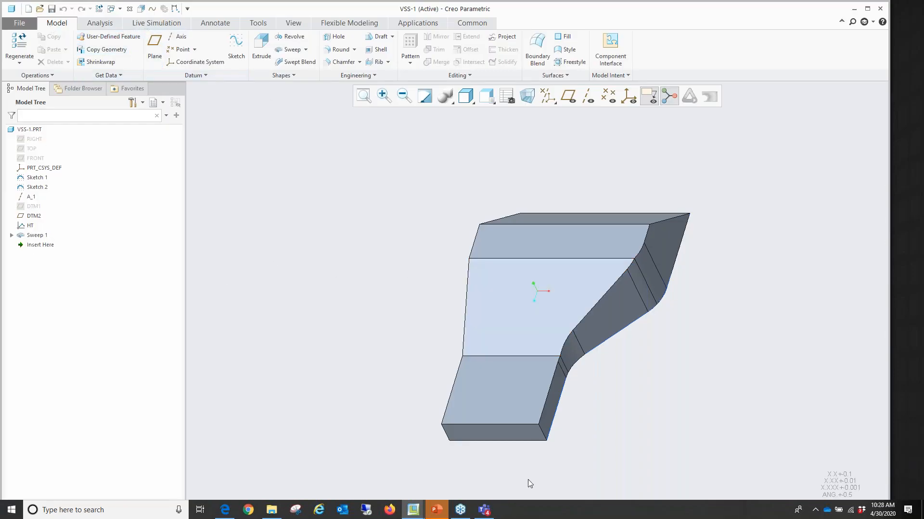
click(31, 228)
key(Delete)
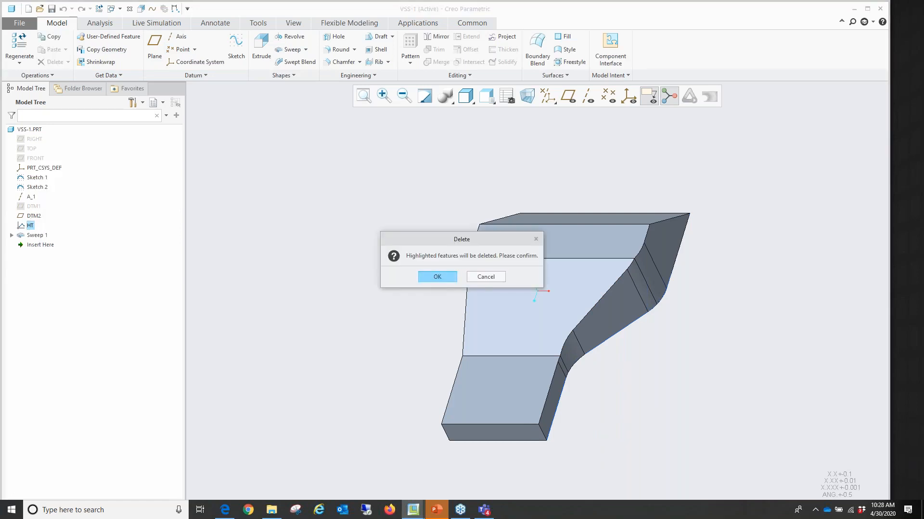
click(433, 276)
click(33, 228)
key(Delete)
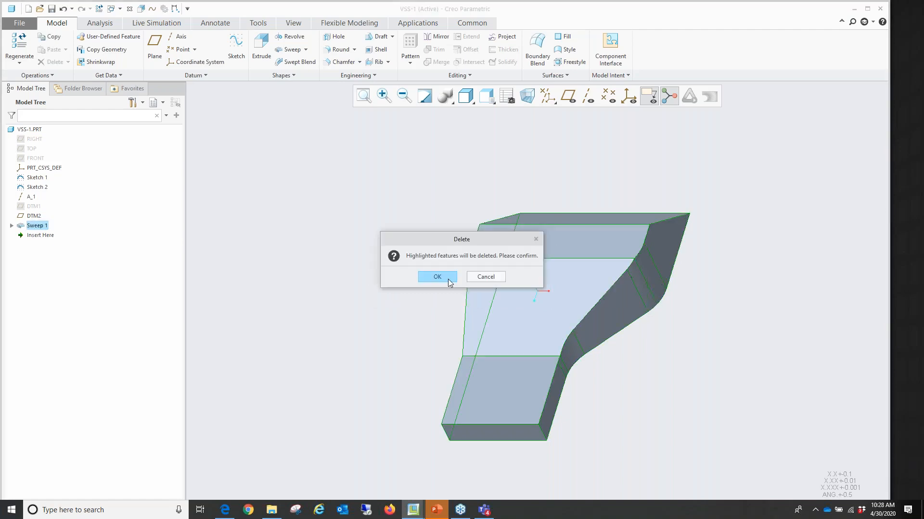
click(437, 277)
Step: Display the datum planes and start a solid sweep with the bent sketched curve as the origin trajectory
click(569, 98)
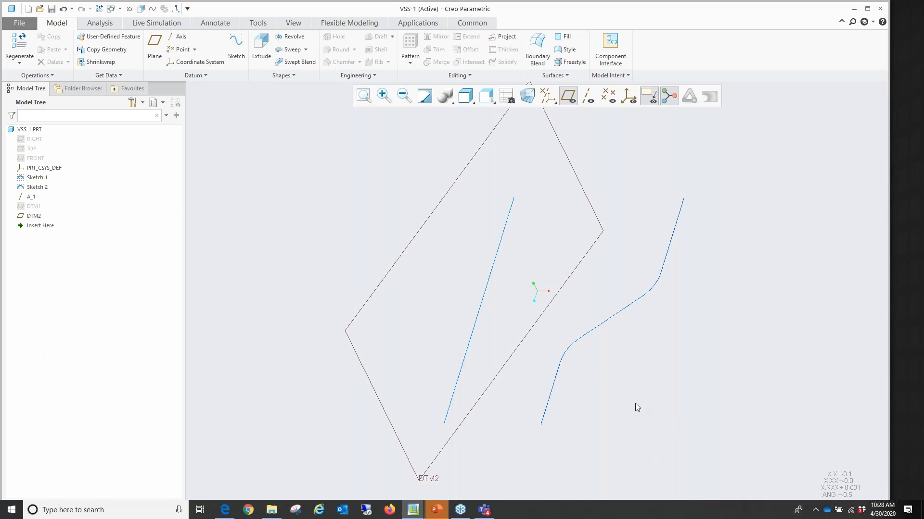
click(292, 50)
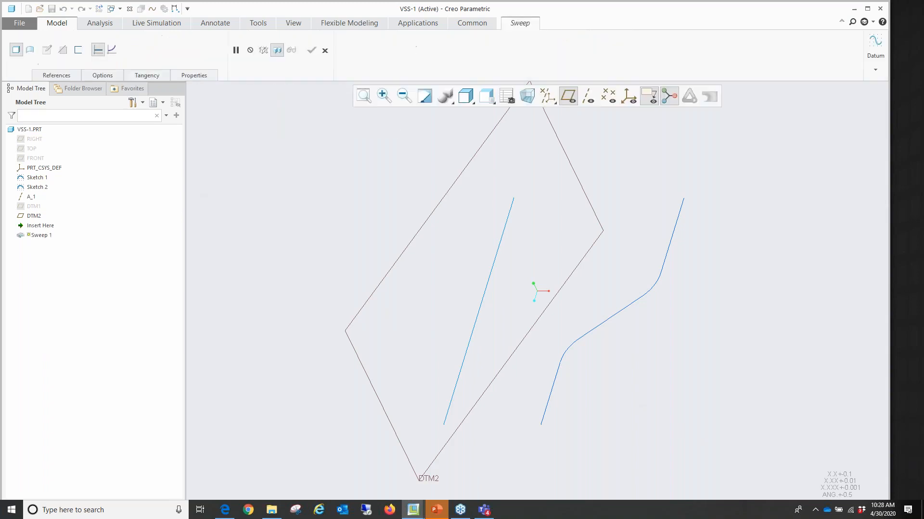
click(51, 75)
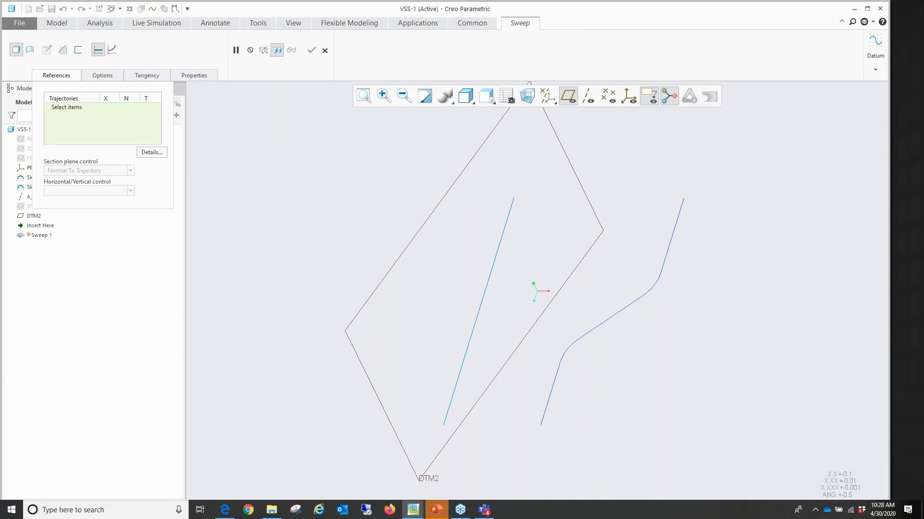
click(680, 218)
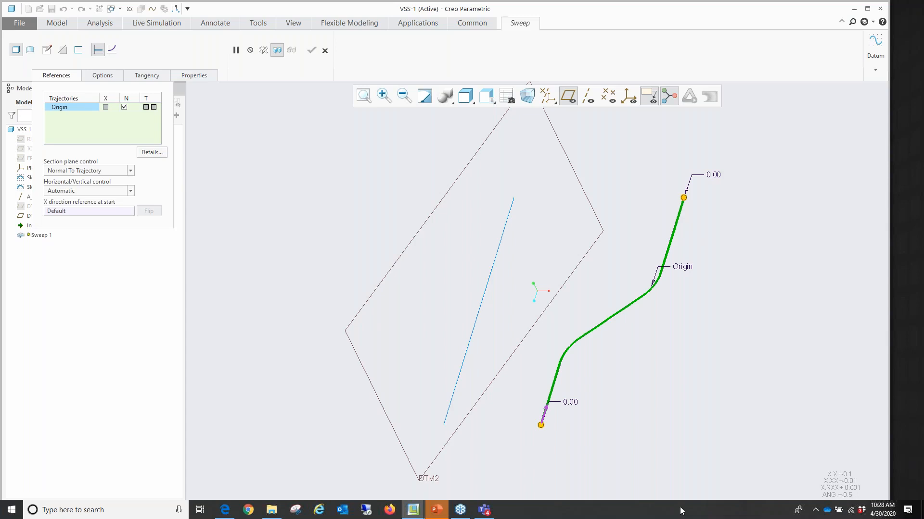
Step: Sketch a circular section about 54.27 in diameter, centred on the start of the bent origin trajectory, and accept the sketch
click(46, 50)
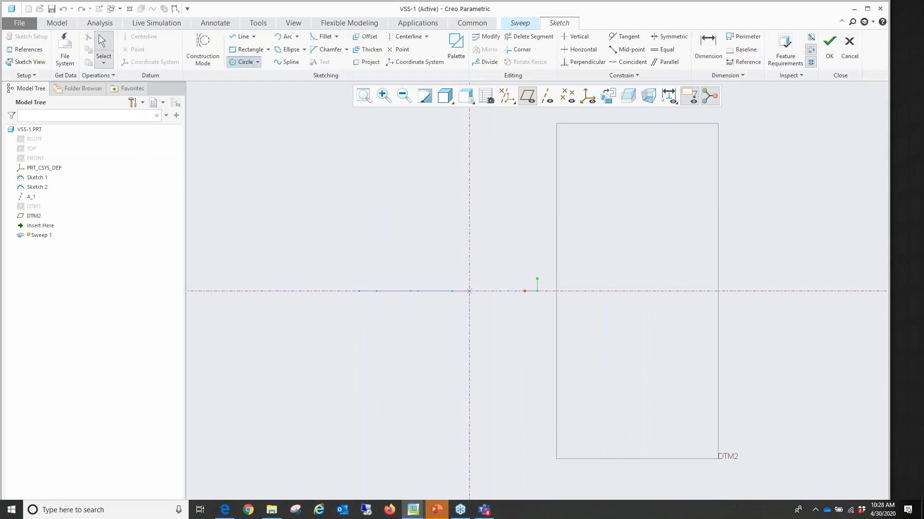
click(469, 291)
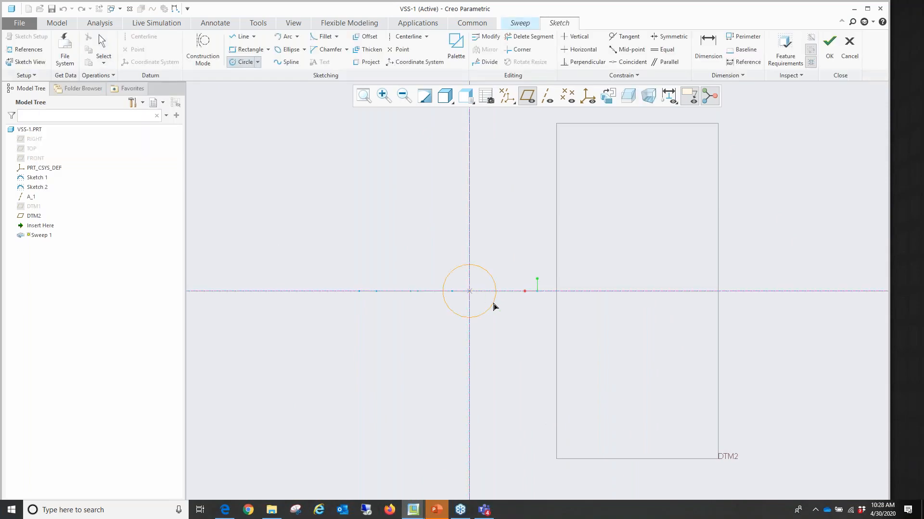
click(495, 317)
click(99, 34)
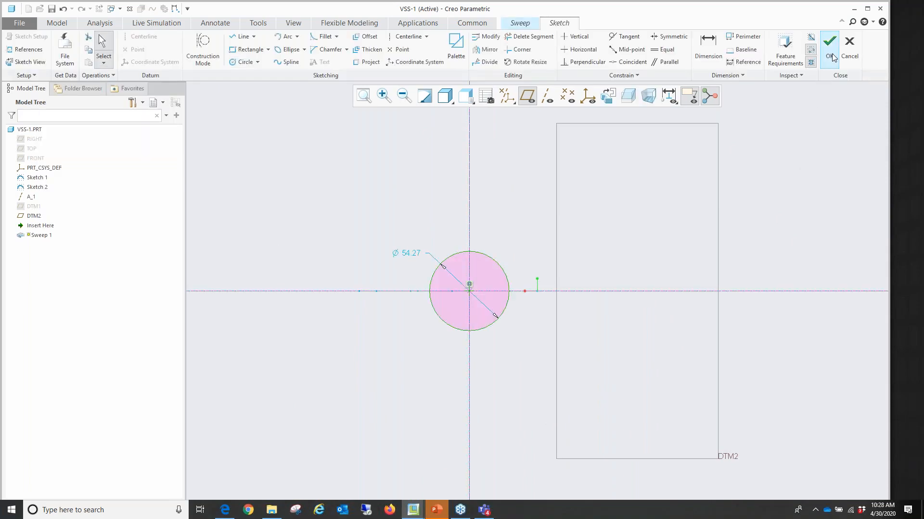
click(829, 49)
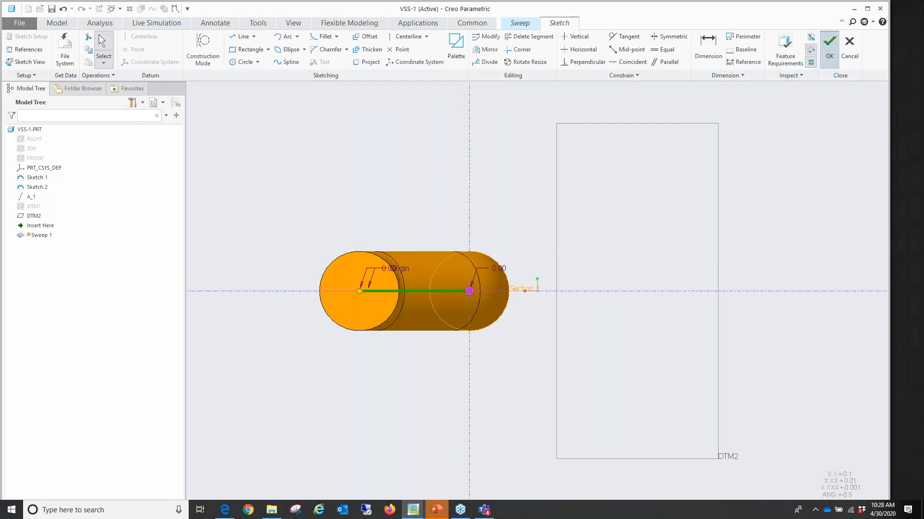
scroll(452, 248, up, 3)
scroll(495, 264, up, 3)
middle_drag(495, 265, 499, 263)
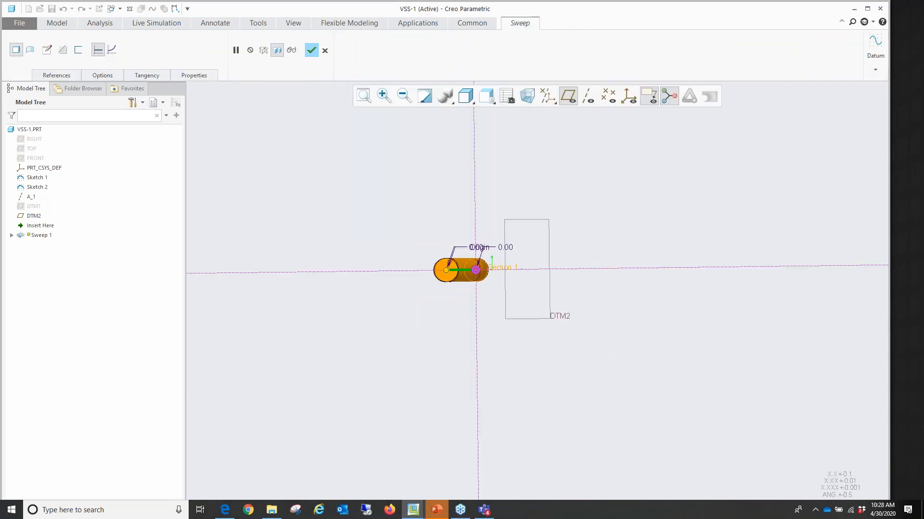
key(ctrl+d)
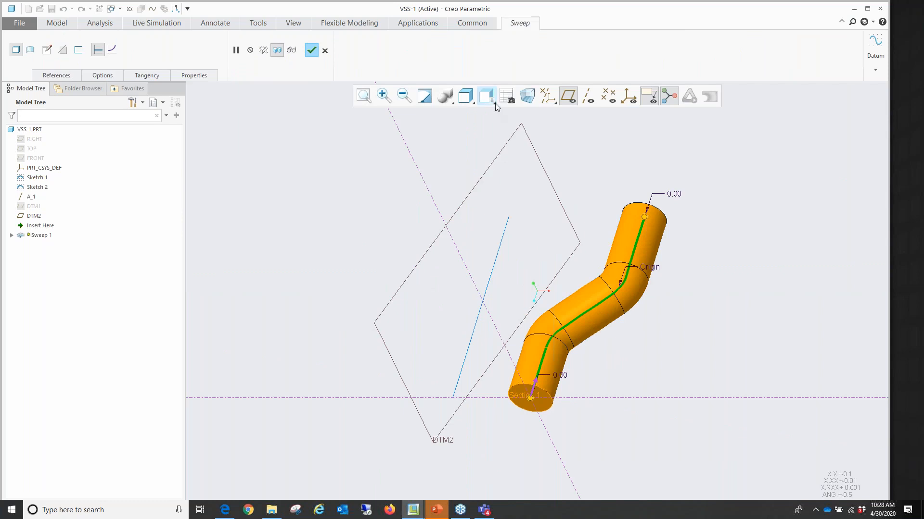
Step: Add the straight sketched line as a second trajectory and make it the normal trajectory for the section
click(495, 105)
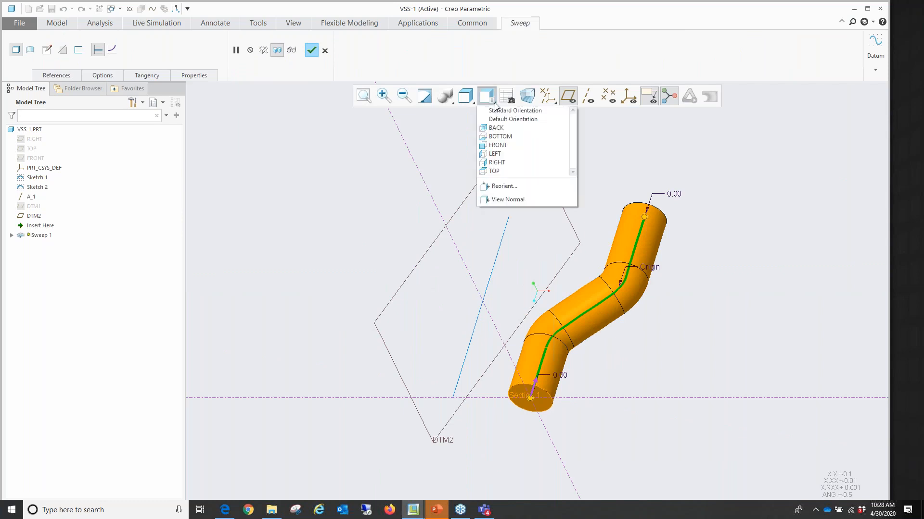
click(512, 171)
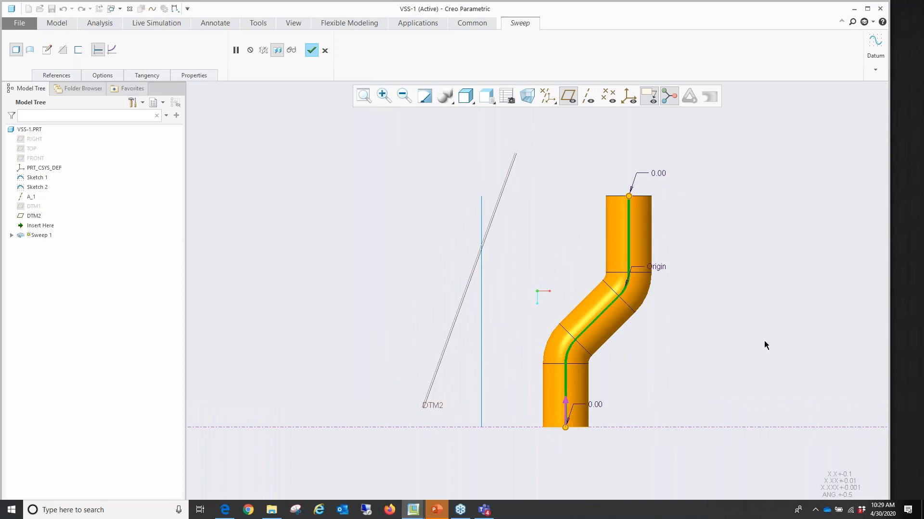
click(58, 75)
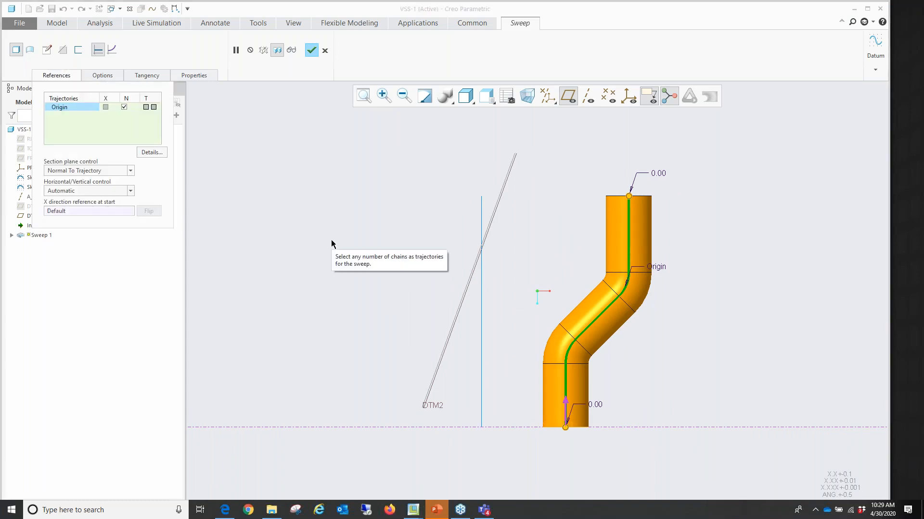
click(85, 107)
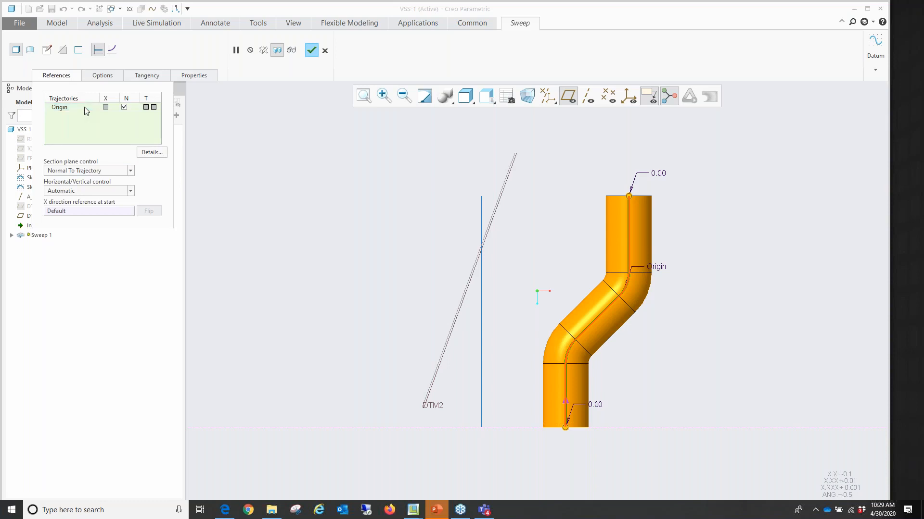
ctrl+click(483, 306)
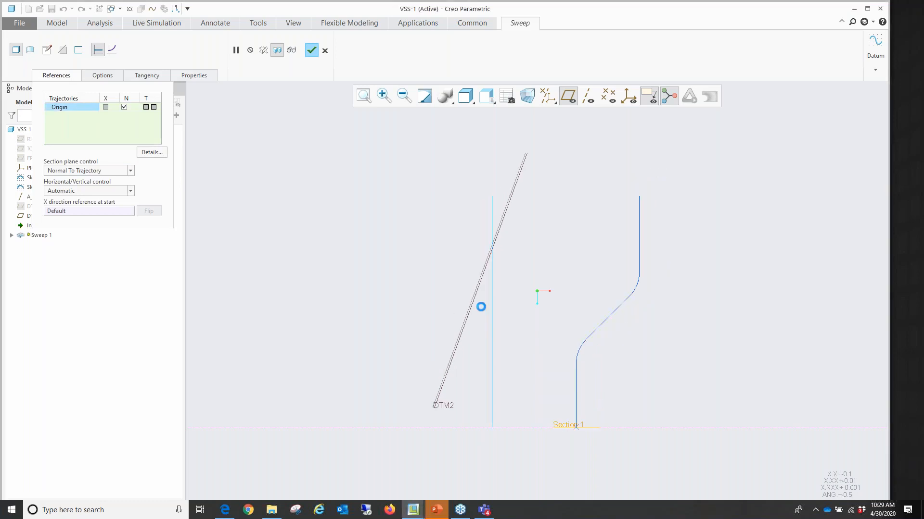
click(125, 115)
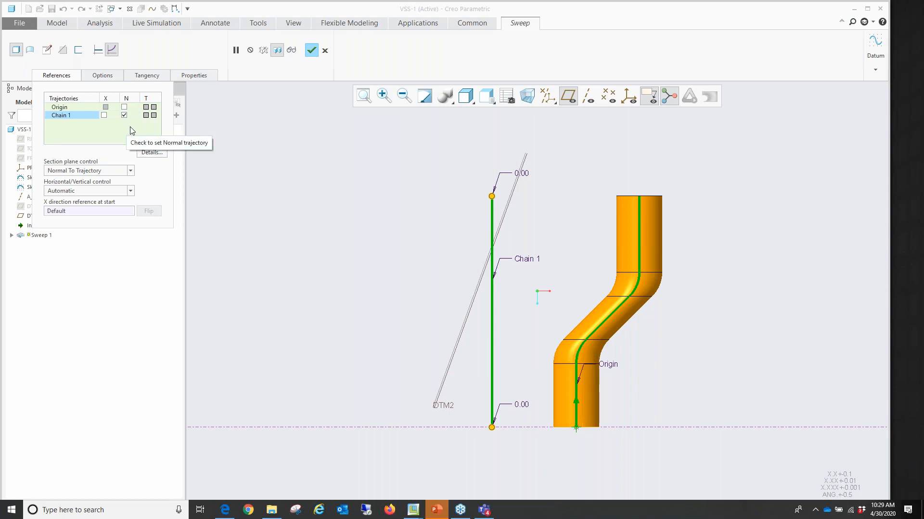
Step: Set the section plane control to Normal To Projection with DTM2 as direction reference, and extend the straight chain's upper end
click(131, 171)
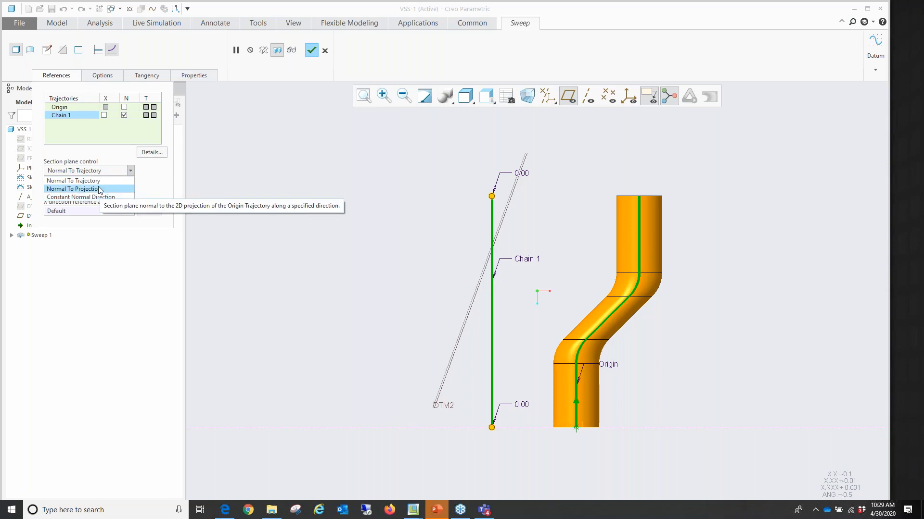
click(72, 189)
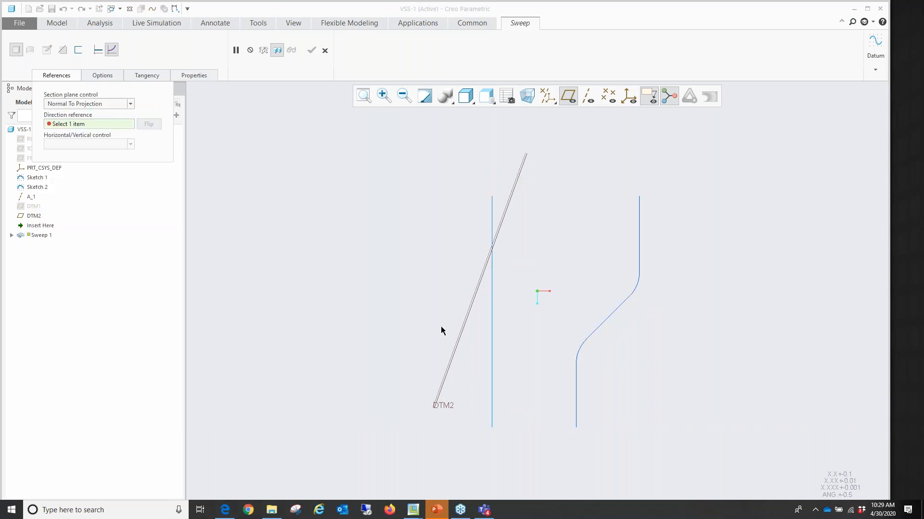
click(504, 217)
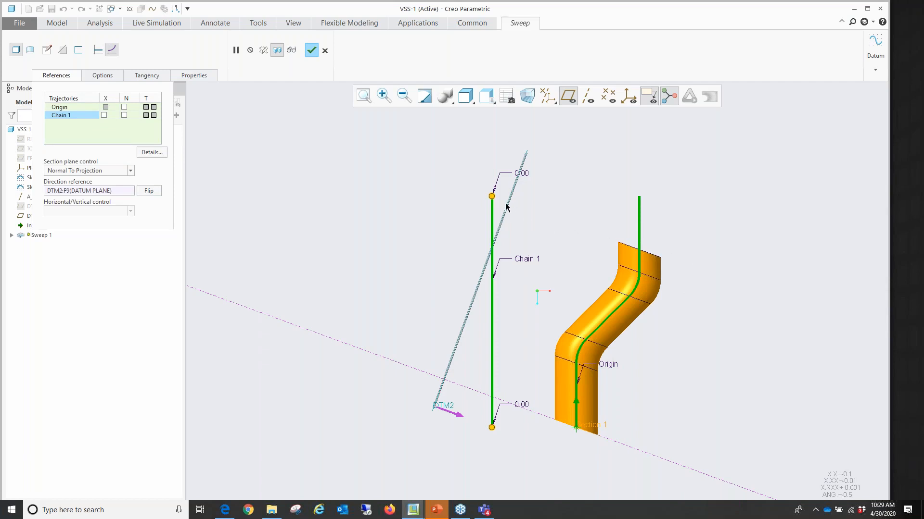
drag(491, 196, 495, 94)
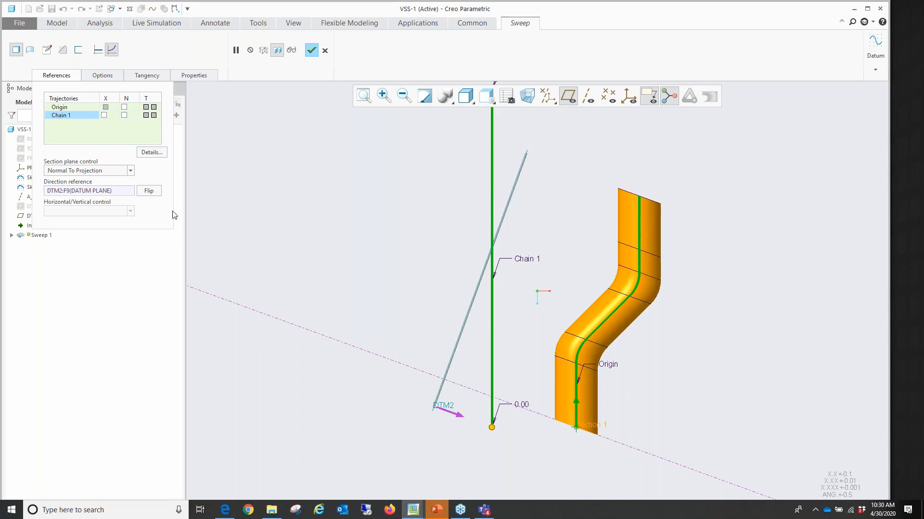
Step: Complete the circular sweep with Normal To Projection control and show the part in its default orientation
click(130, 171)
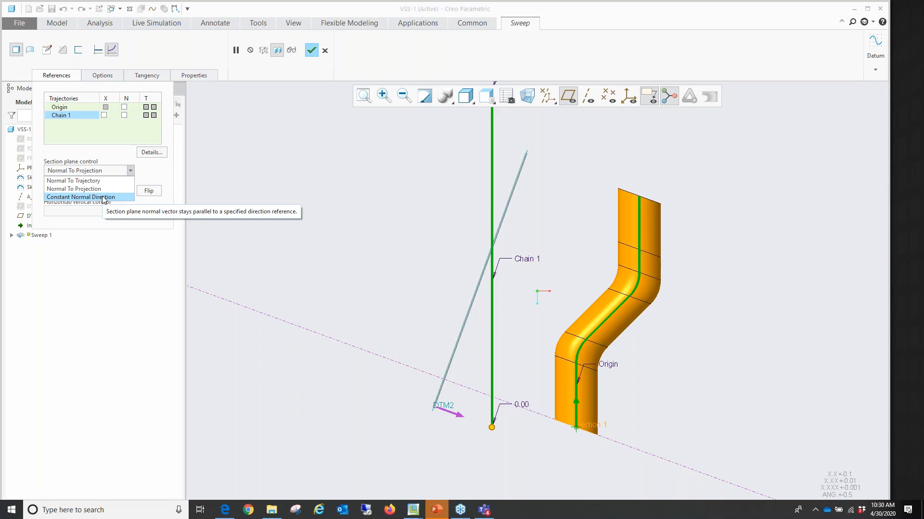
click(309, 52)
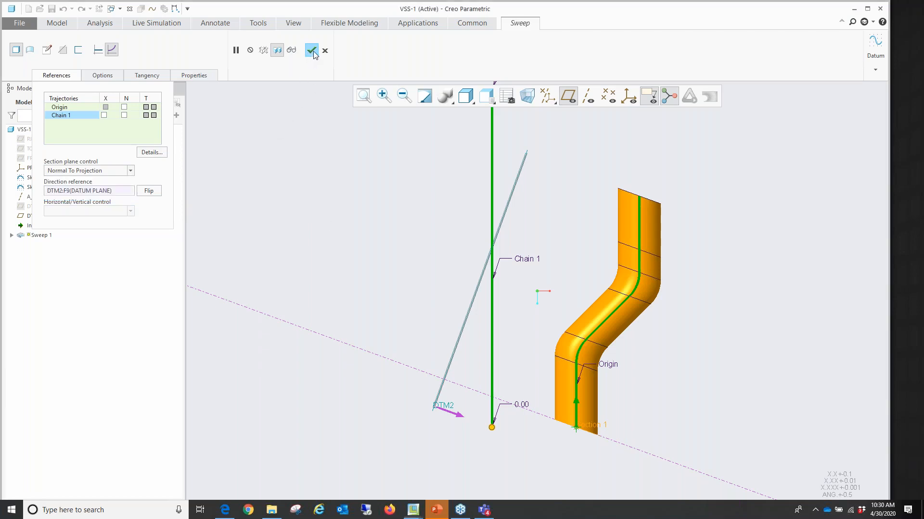
click(311, 50)
click(299, 186)
key(ctrl+d)
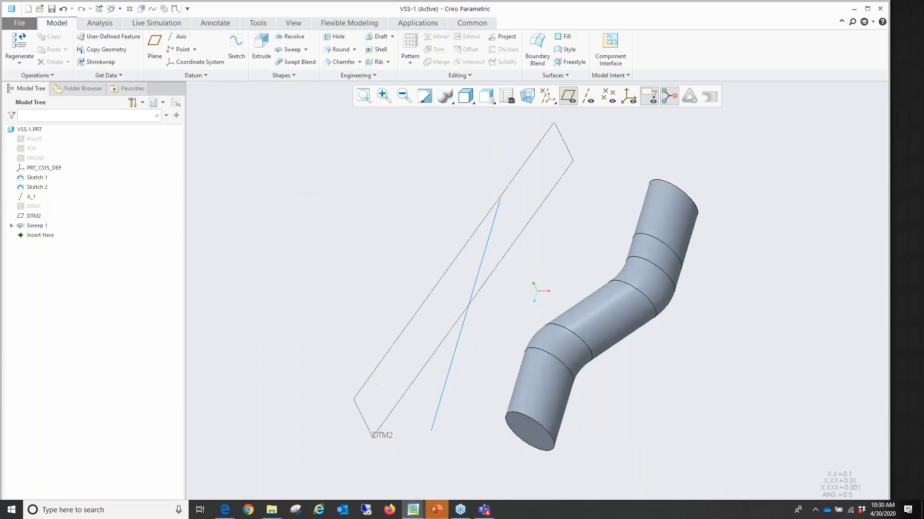
Step: Delete the circular sweep and hide the datum planes
click(37, 226)
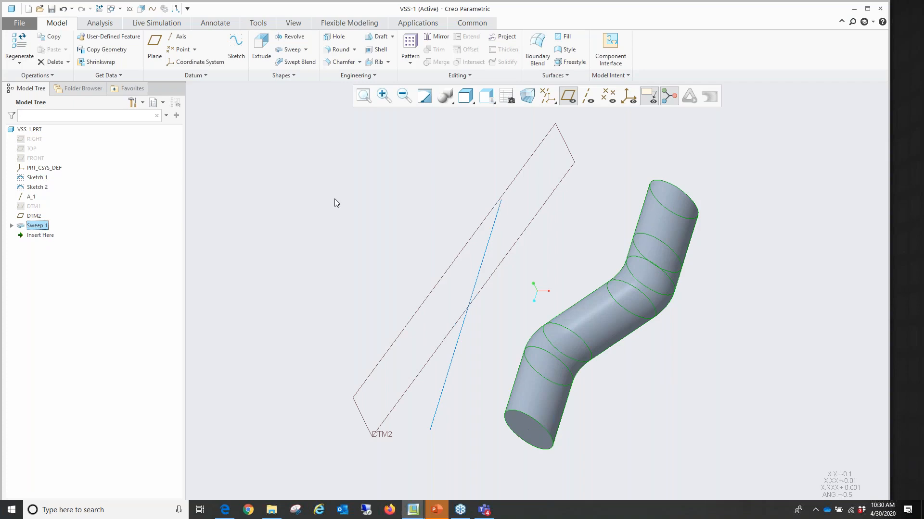
key(Delete)
click(435, 278)
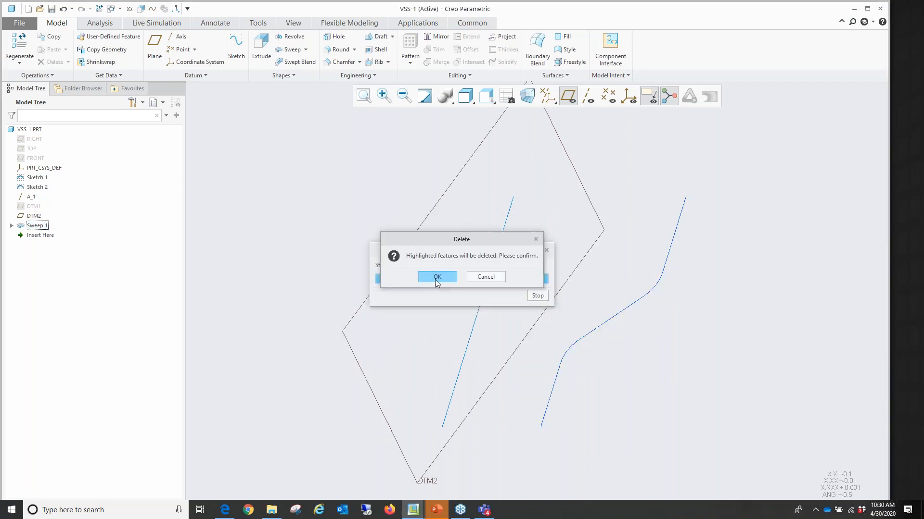
click(569, 96)
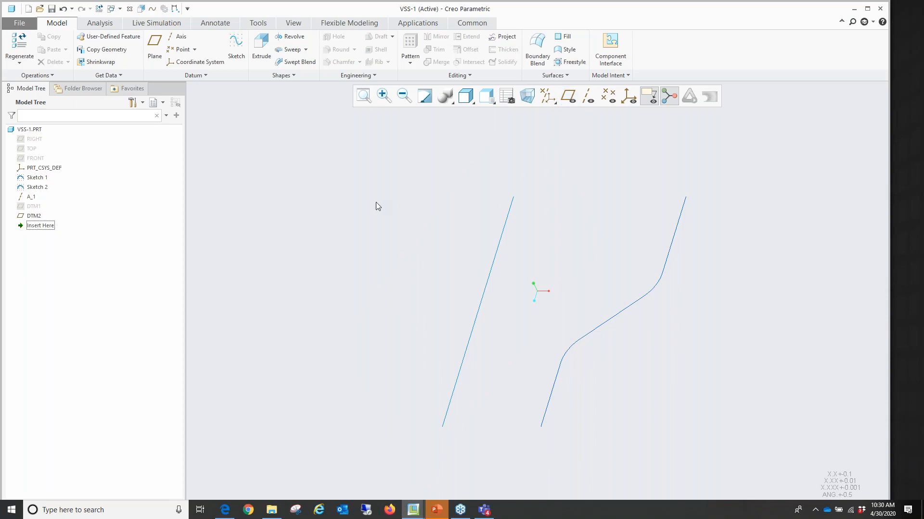
Step: Start a new sweep with the straight line as origin and the bent curve as second trajectory, and open its section sketch
click(289, 50)
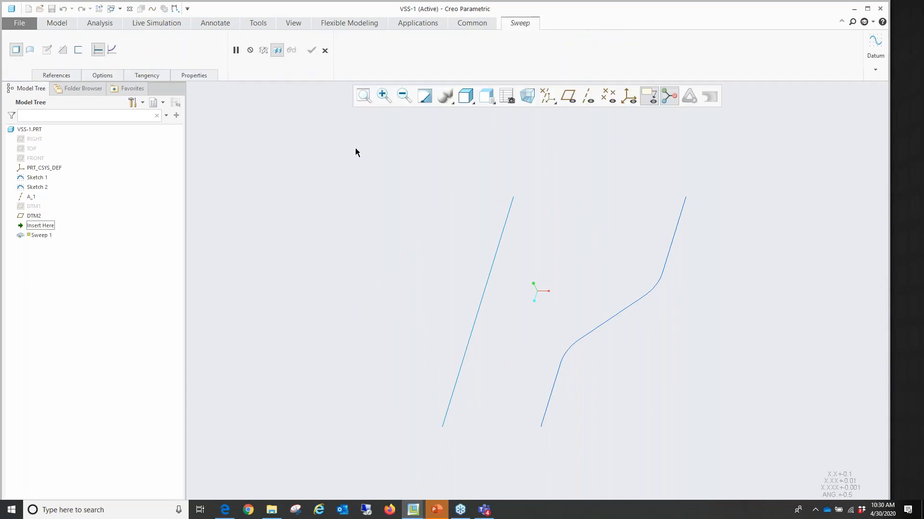
click(54, 76)
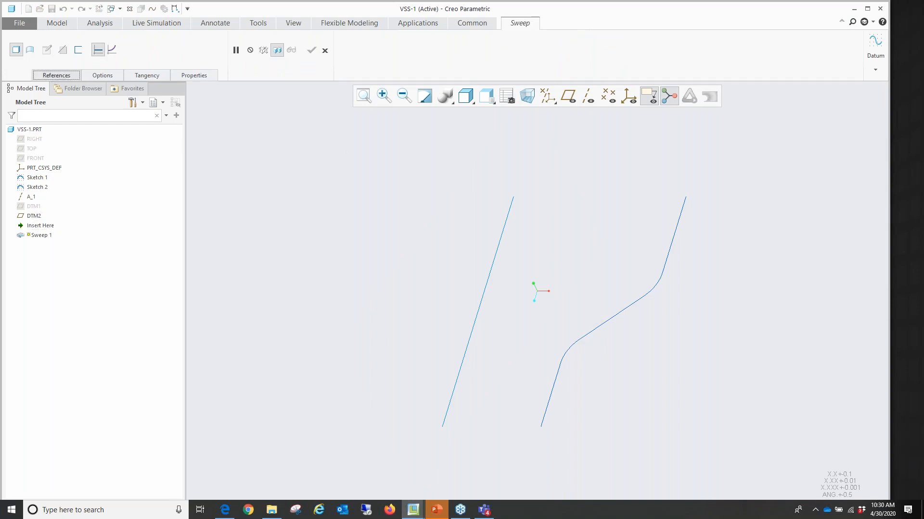
click(475, 326)
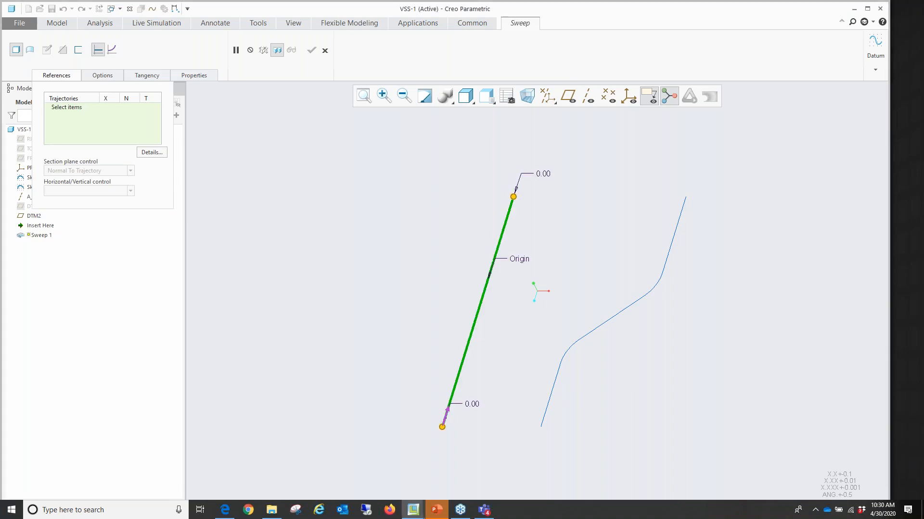
ctrl+click(590, 337)
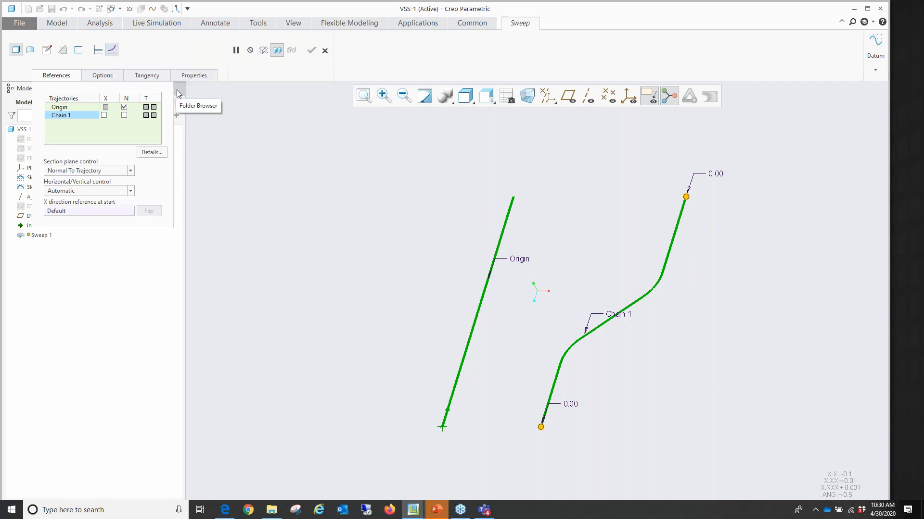
click(49, 54)
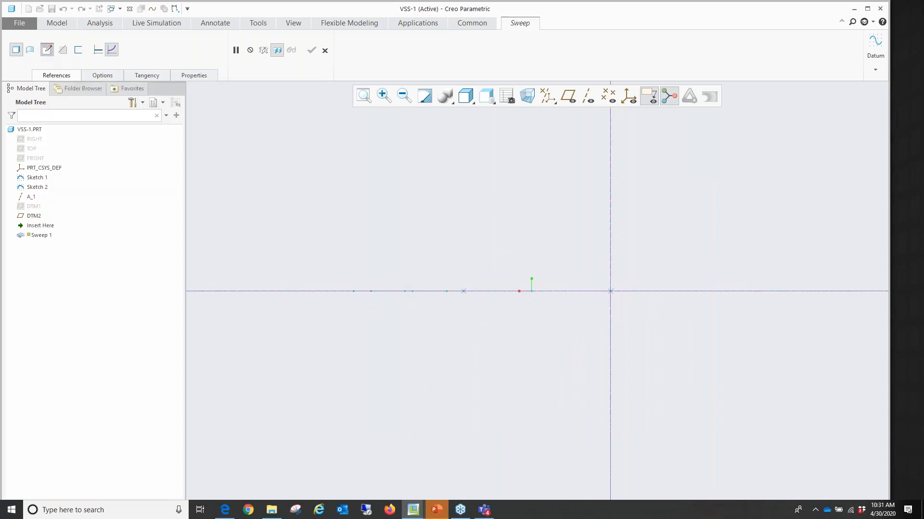
Step: Sketch a rectangle about 36 high from the bent curve's endpoint to the vertical reference through the straight line's end
middle_drag(654, 260, 642, 272)
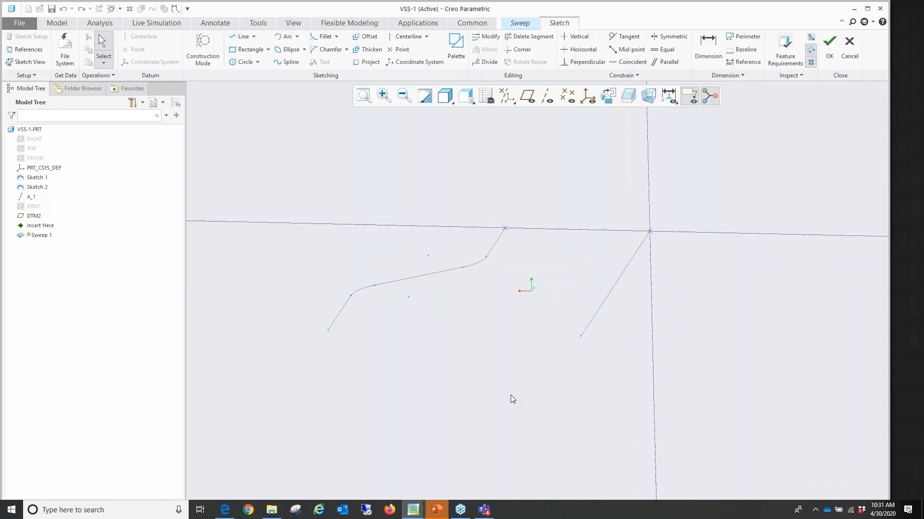
click(245, 50)
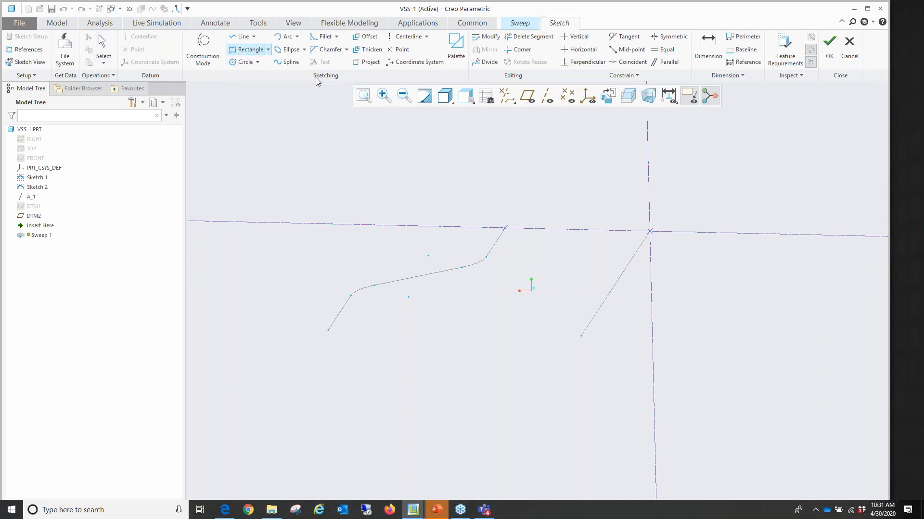
click(505, 228)
click(648, 180)
middle_click(429, 184)
Step: Set the rectangle's height to 35 and finish the section sketch
drag(646, 215, 693, 207)
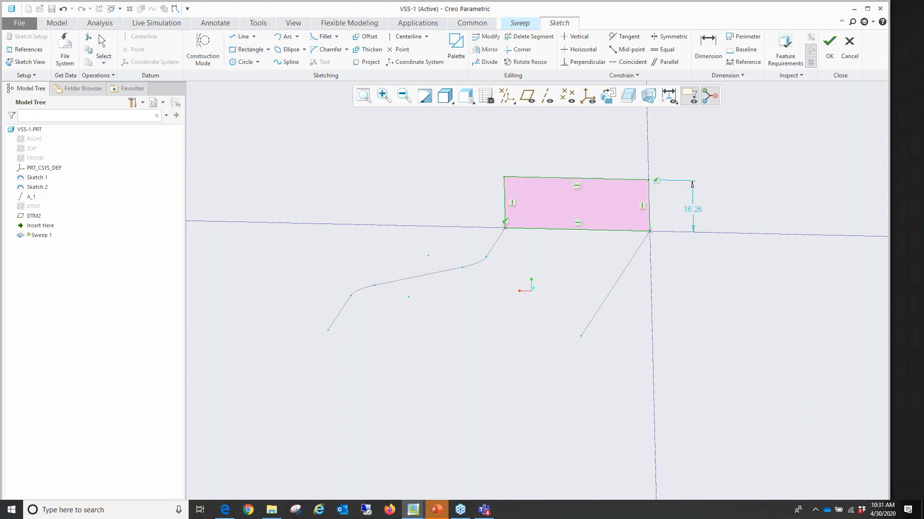
double_click(692, 207)
text(35)
key(Return)
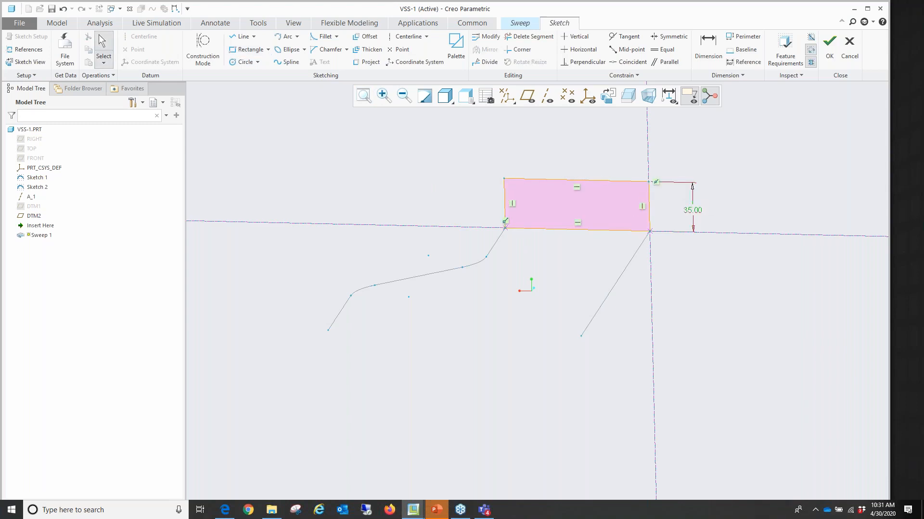
click(829, 54)
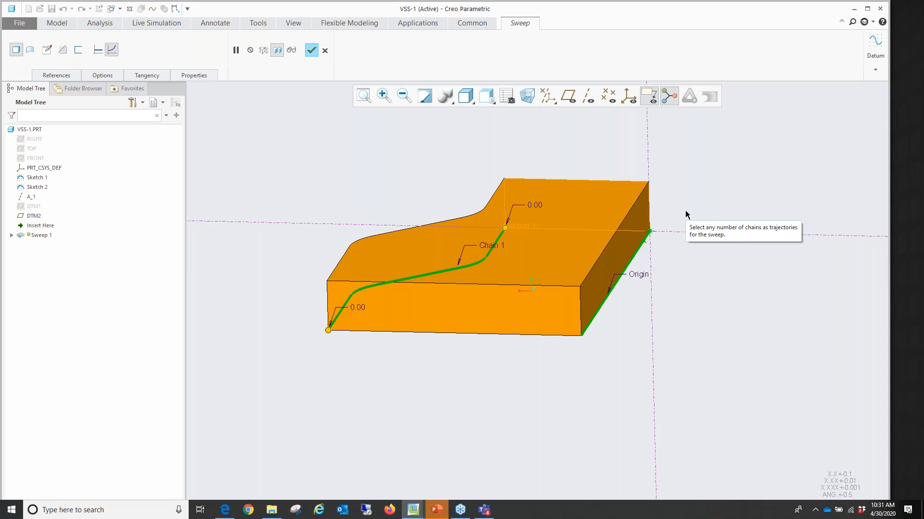
Step: Preview the sweep with a constant section, switch back to variable section, and complete the feature
click(98, 50)
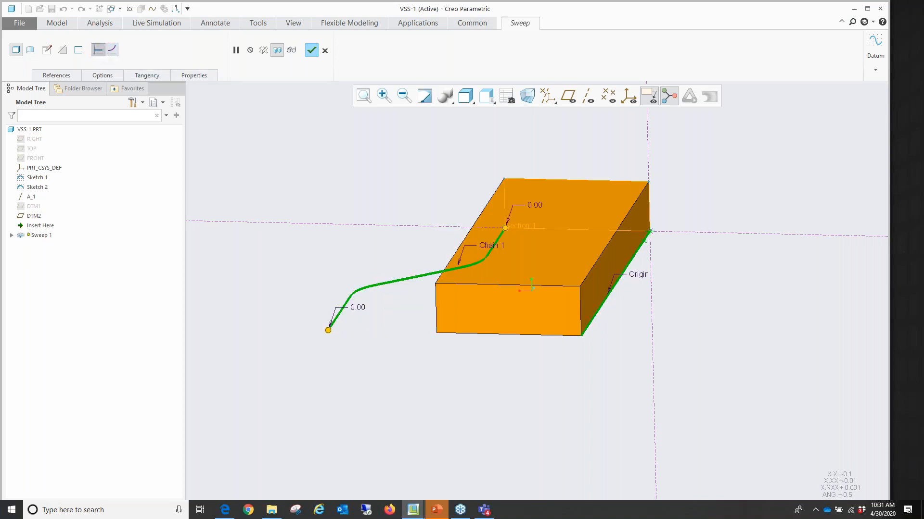
click(111, 50)
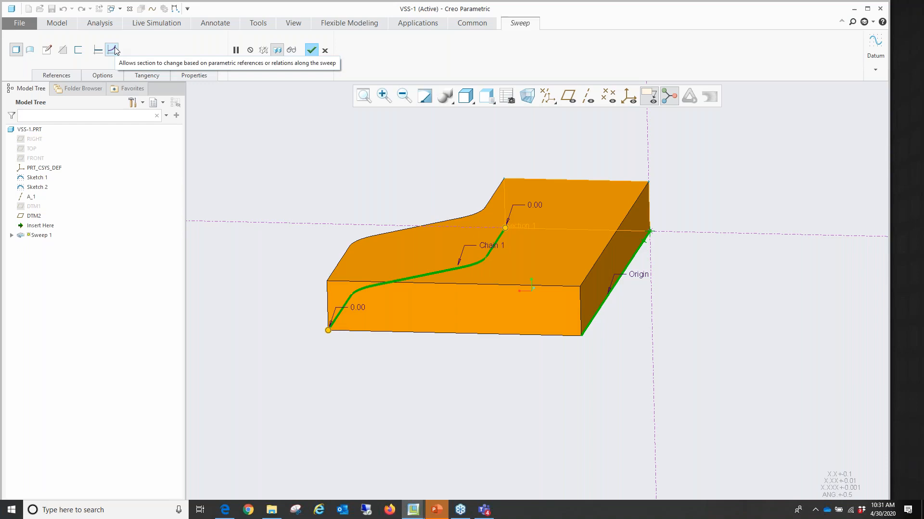
click(311, 55)
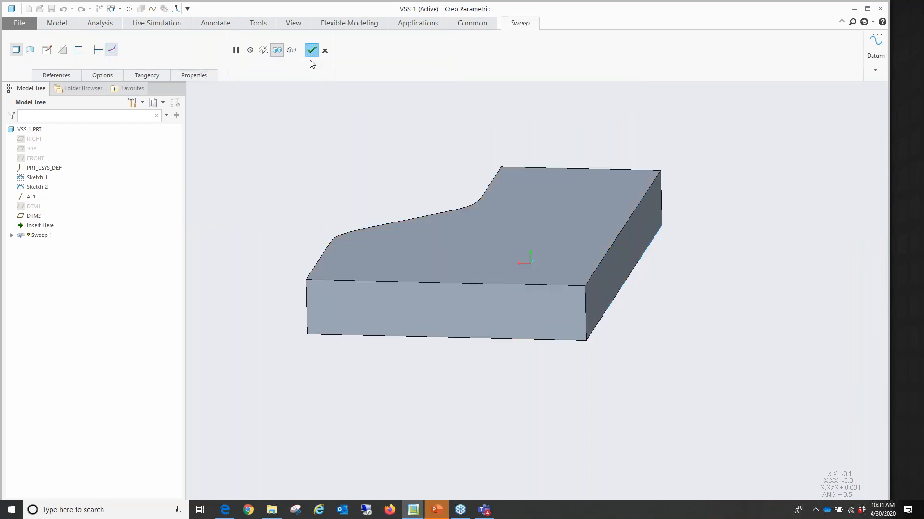
middle_drag(298, 140, 561, 338)
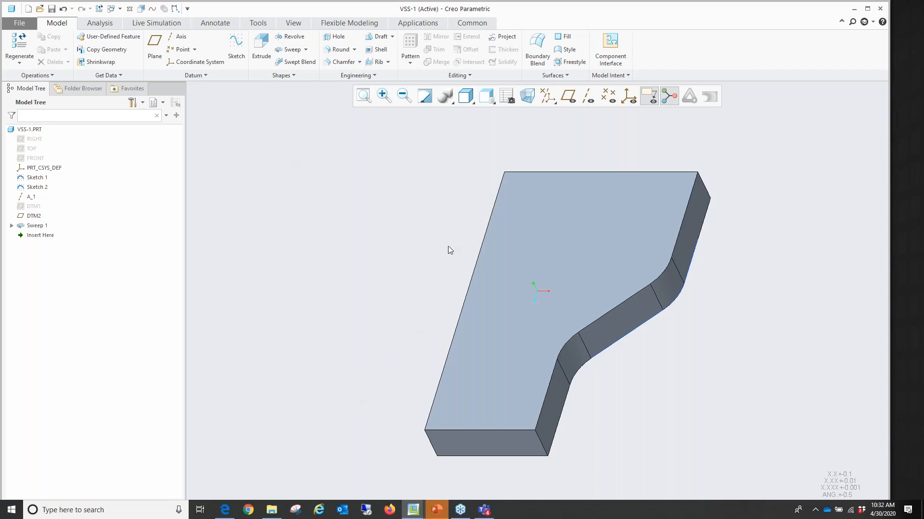
Step: Edit the definition of Sweep 1 and open its section sketch
click(37, 226)
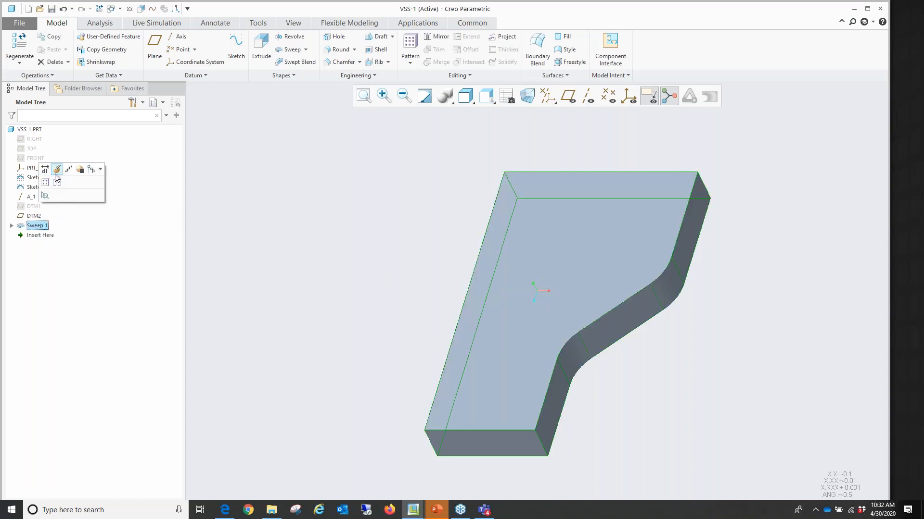
click(56, 174)
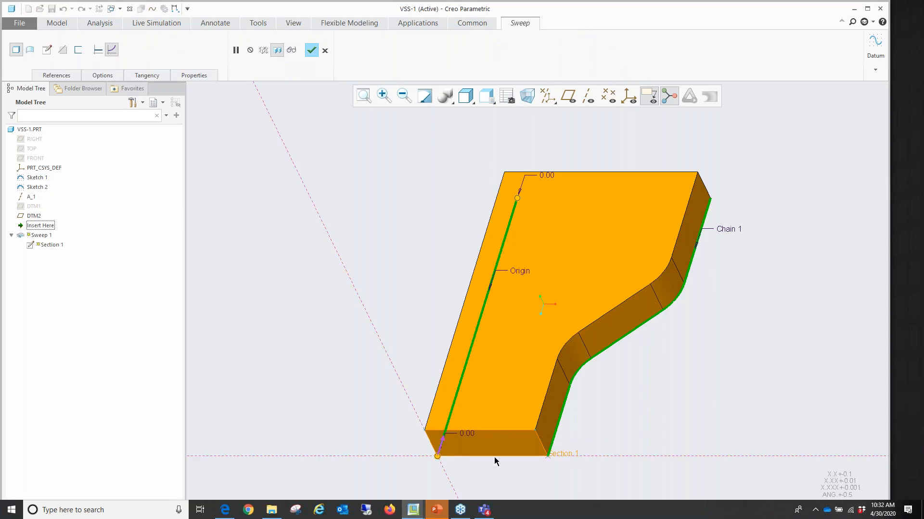
click(47, 50)
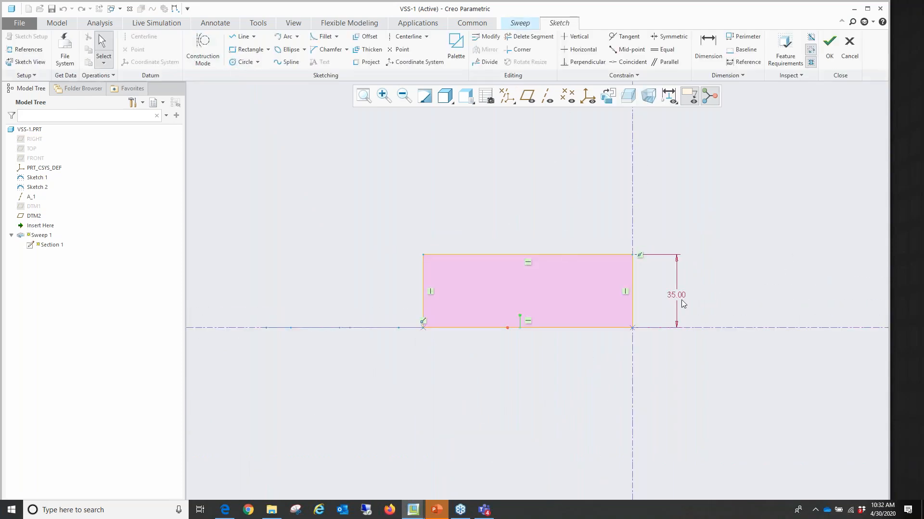
Step: Add the section relation sd4 = 5 + trajpar * 50 to drive the rectangle's height along the sweep
click(258, 24)
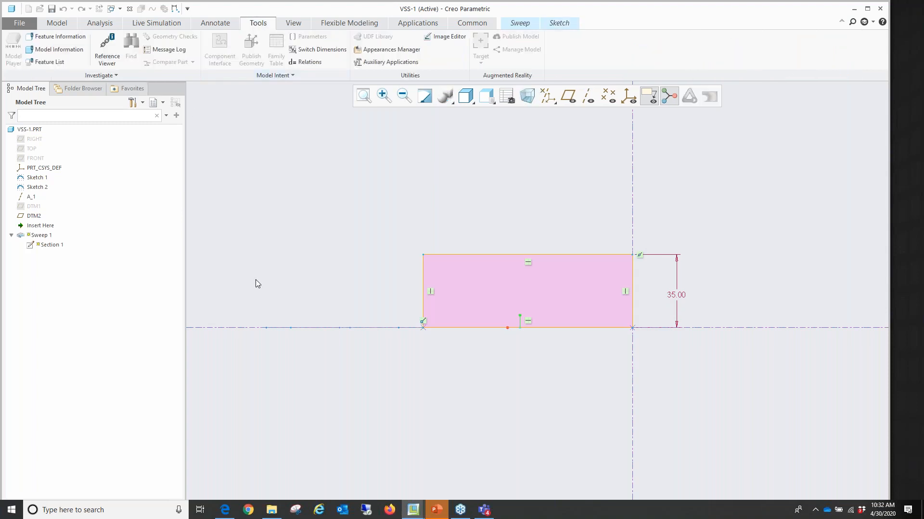
click(313, 65)
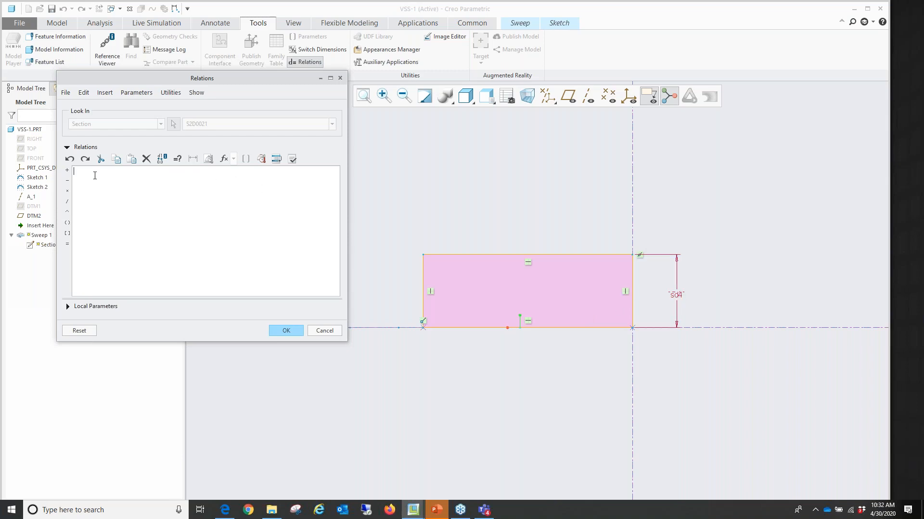
text(sd4)
text(5 + trajpa)
text(r *50)
click(288, 331)
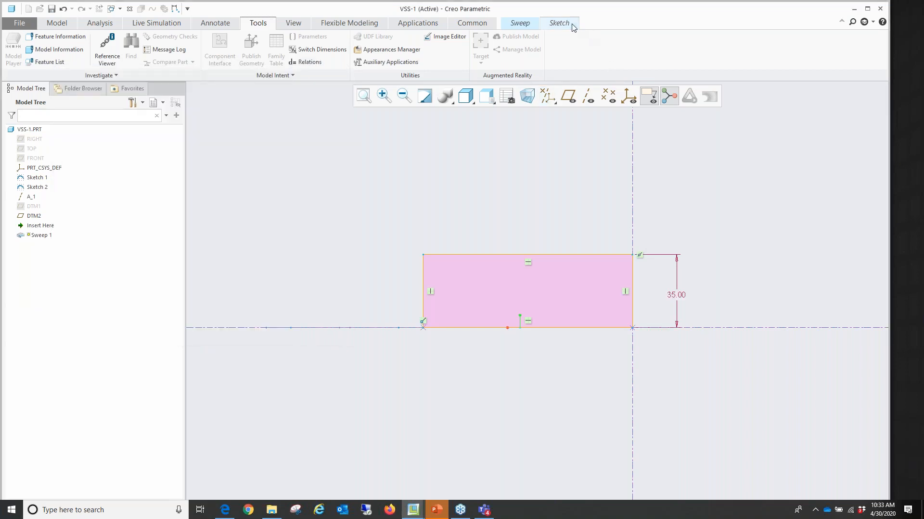
Step: Finish the section sketch and complete the redefined sweep
click(558, 23)
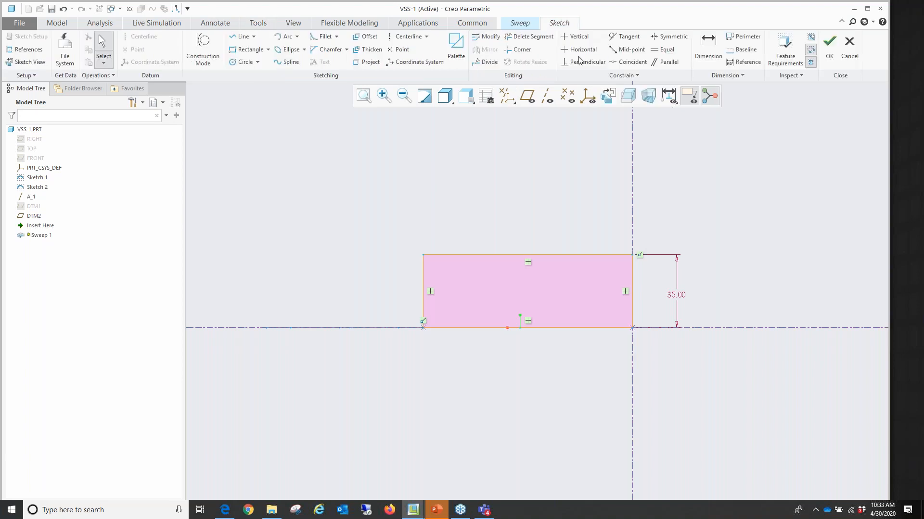
click(831, 51)
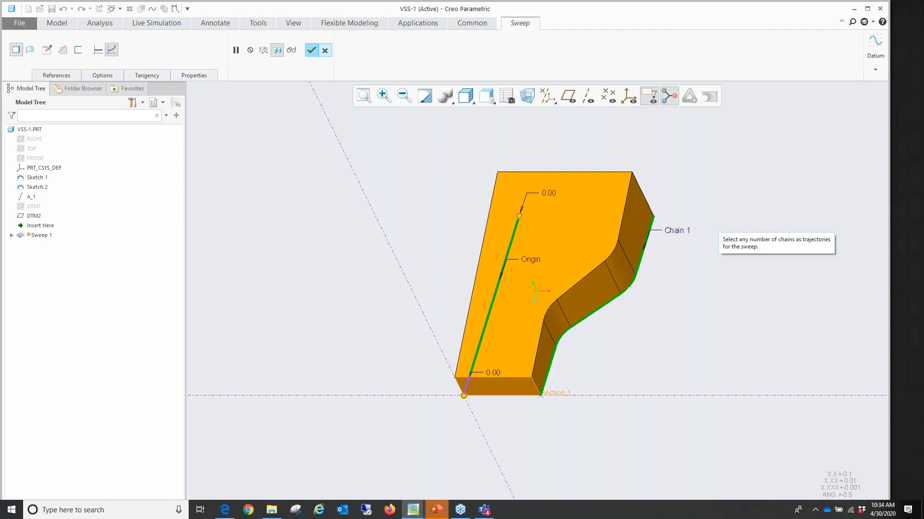
click(308, 51)
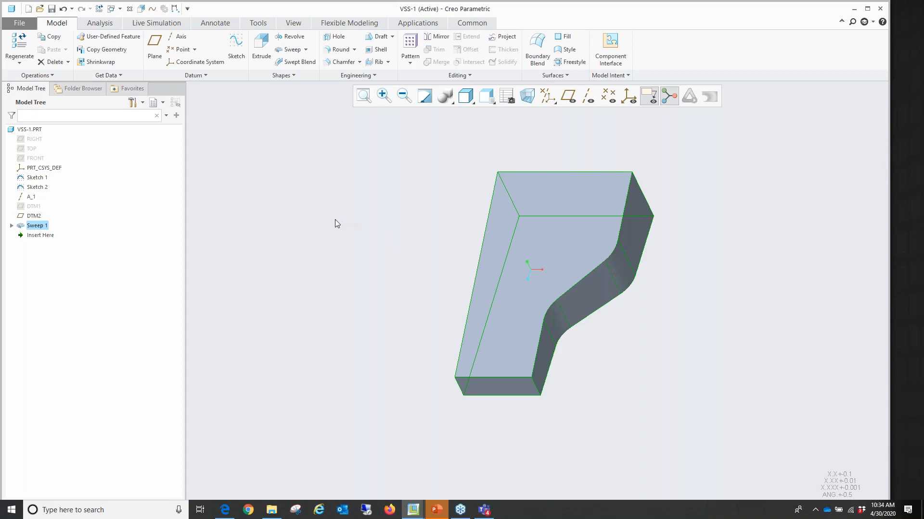
Step: Start a datum graph feature named ht
click(192, 76)
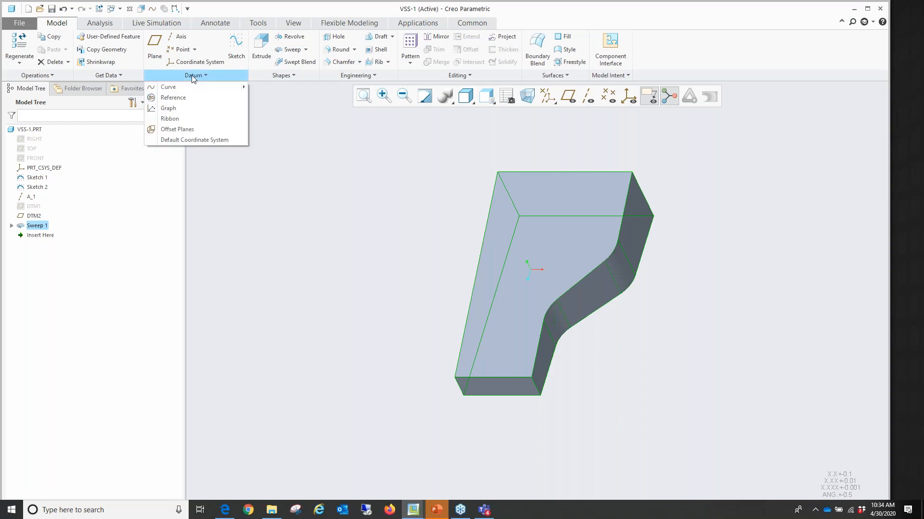
click(170, 108)
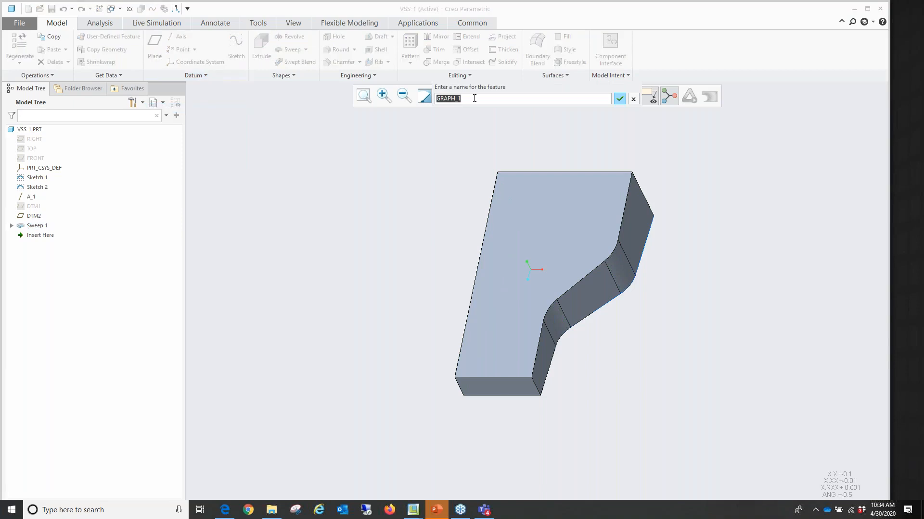
text(ht)
key(Return)
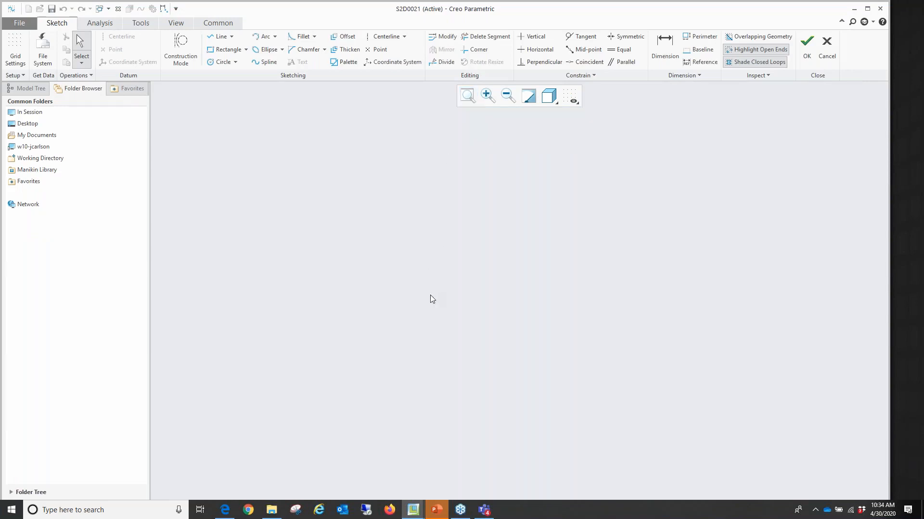
Step: Place a sketch coordinate system and draw horizontal and vertical centerlines through its origin
click(378, 63)
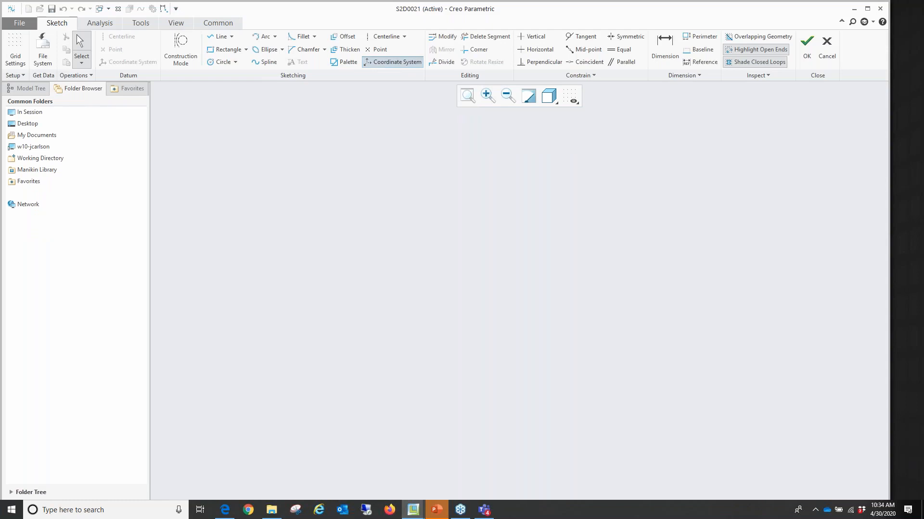
click(321, 355)
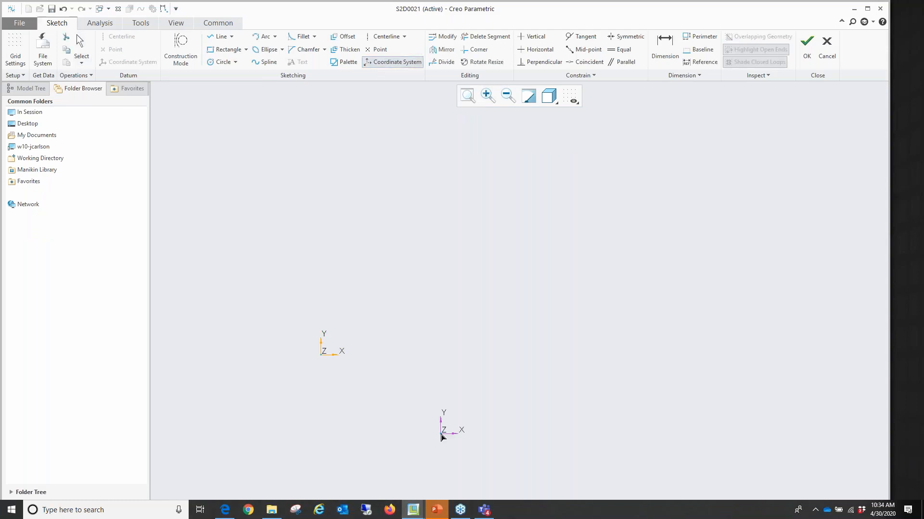
click(384, 36)
click(324, 355)
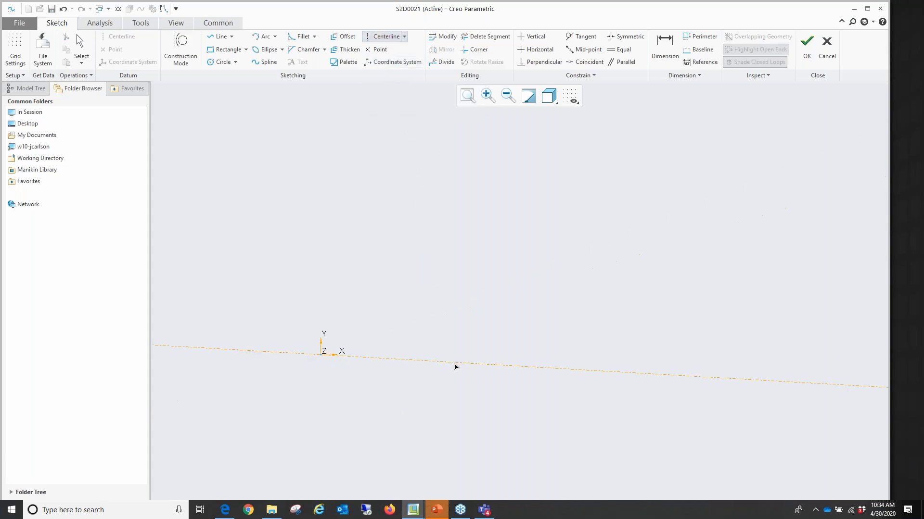
click(457, 364)
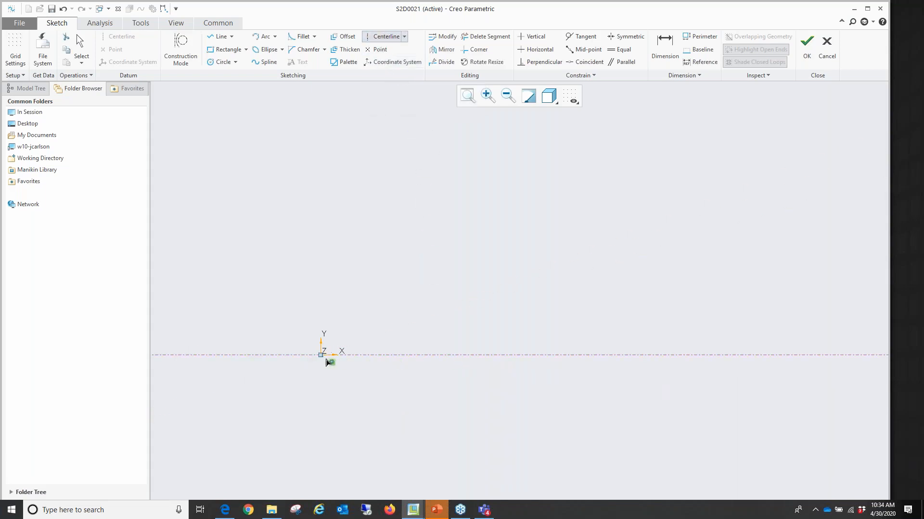
click(323, 355)
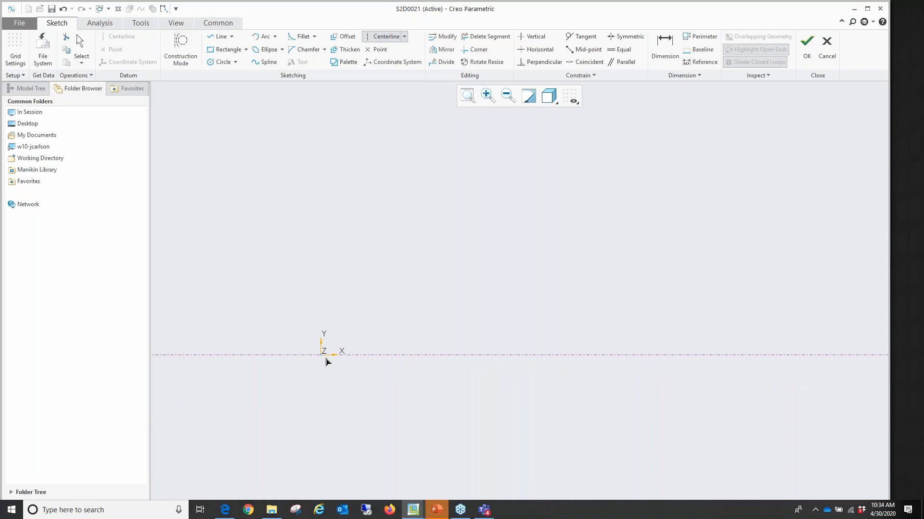
click(326, 233)
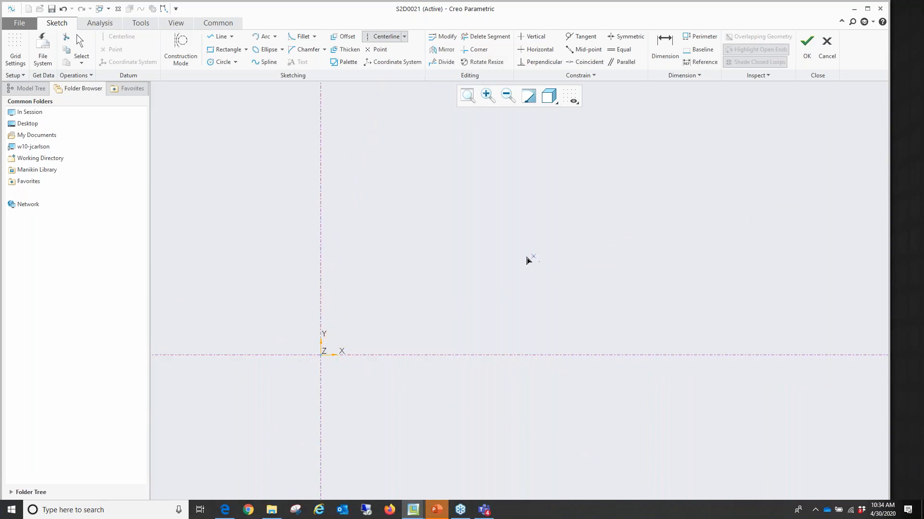
Step: Sketch a line chain from the vertical centerline: about 5.28 horizontal, sloping up about 4.06, about 4.23 horizontal, then down to the horizontal centerline
click(219, 37)
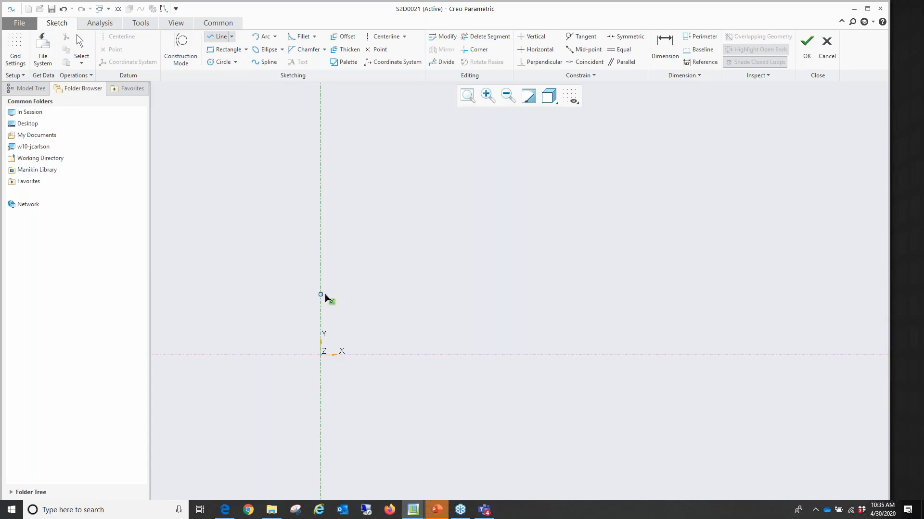
click(326, 297)
click(453, 295)
click(510, 194)
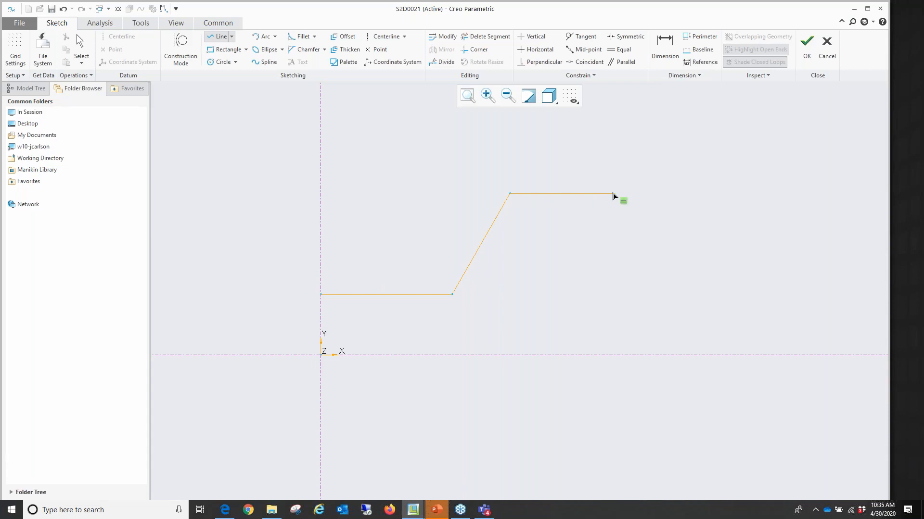
click(615, 193)
click(701, 355)
middle_click(621, 423)
middle_click(588, 431)
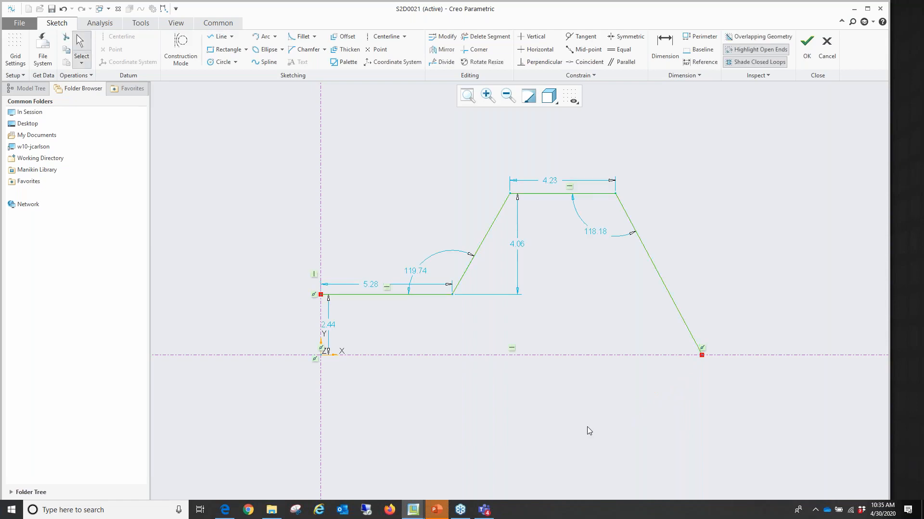
Step: Dimension the horizontal distances from the vertical centerline to the chain's far endpoint and to both ends of the upper horizontal line
click(669, 57)
click(320, 431)
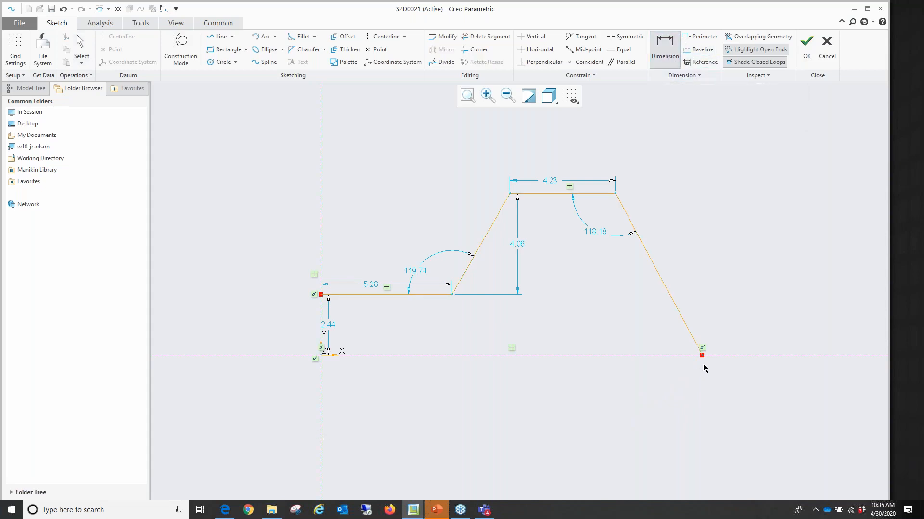
click(701, 355)
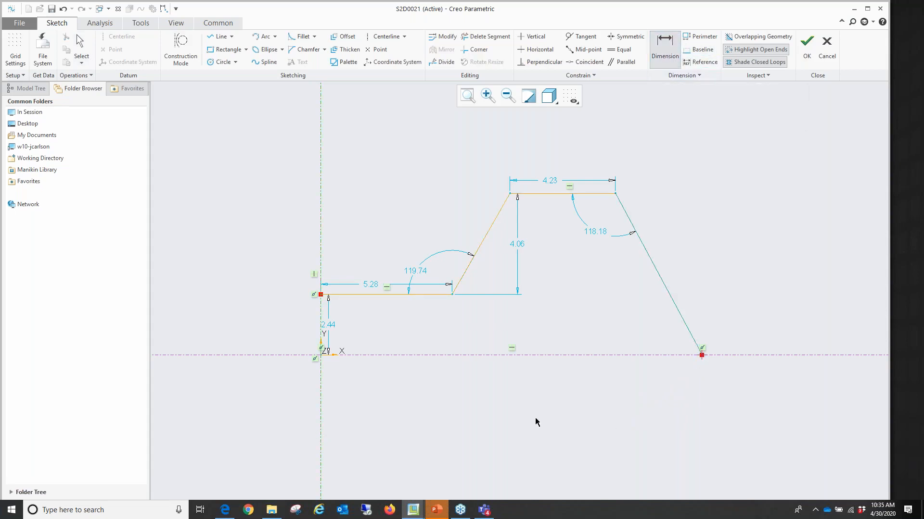
middle_click(470, 467)
click(616, 197)
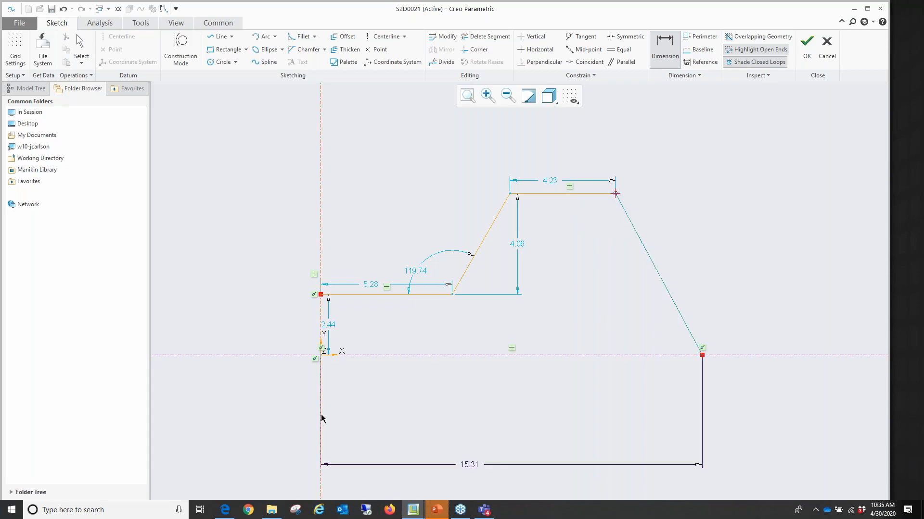
middle_click(562, 436)
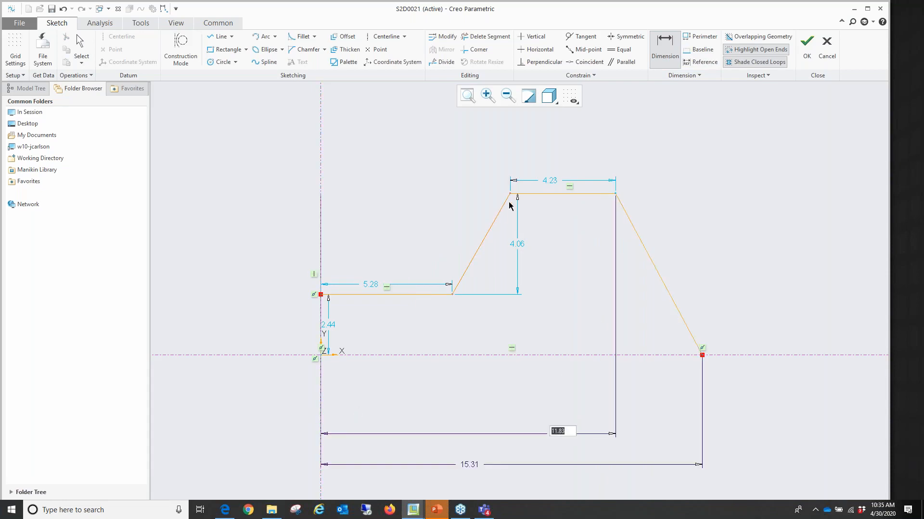
click(511, 196)
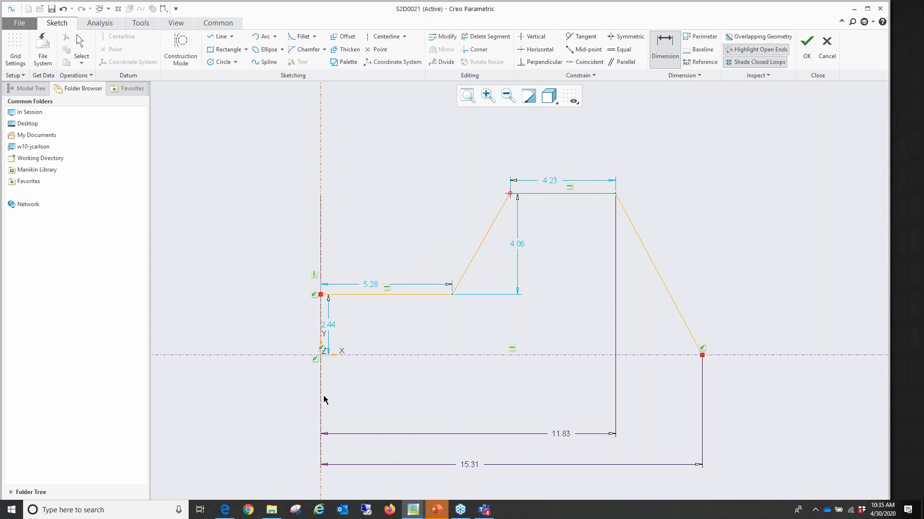
click(321, 397)
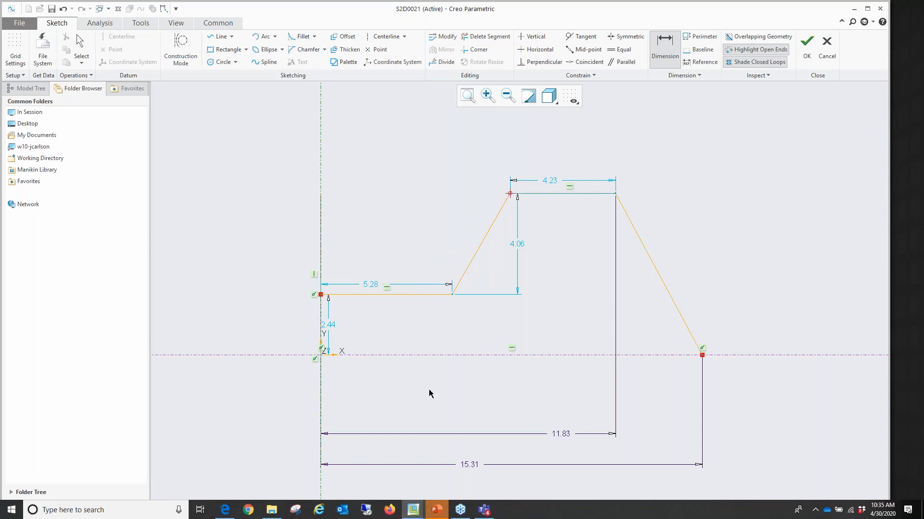
middle_click(457, 395)
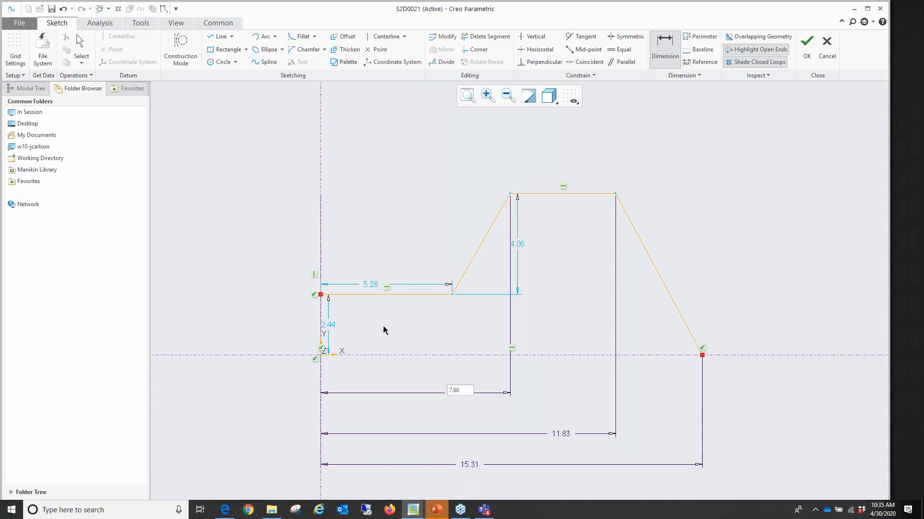
Step: Dimension the heights of both horizontal lines from the horizontal centerline, and move the lower line's length dimension above the profile
click(581, 194)
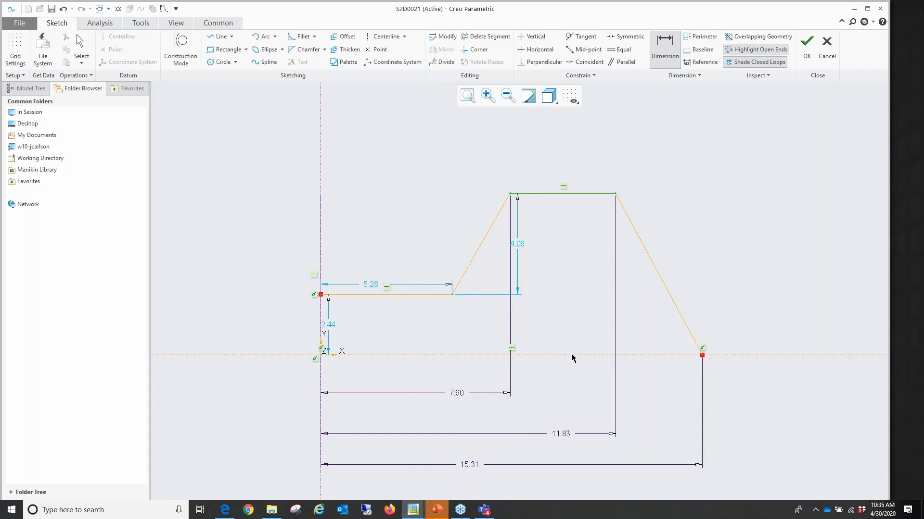
click(572, 356)
middle_click(563, 298)
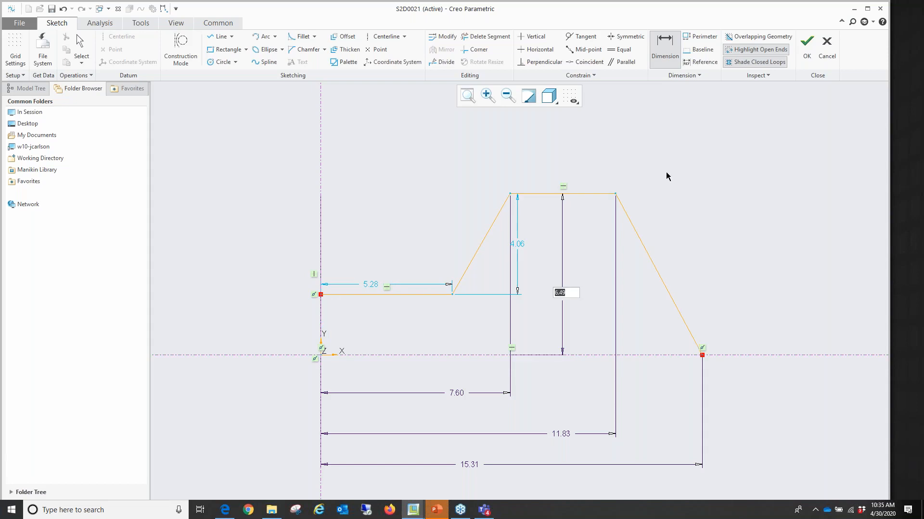
click(357, 295)
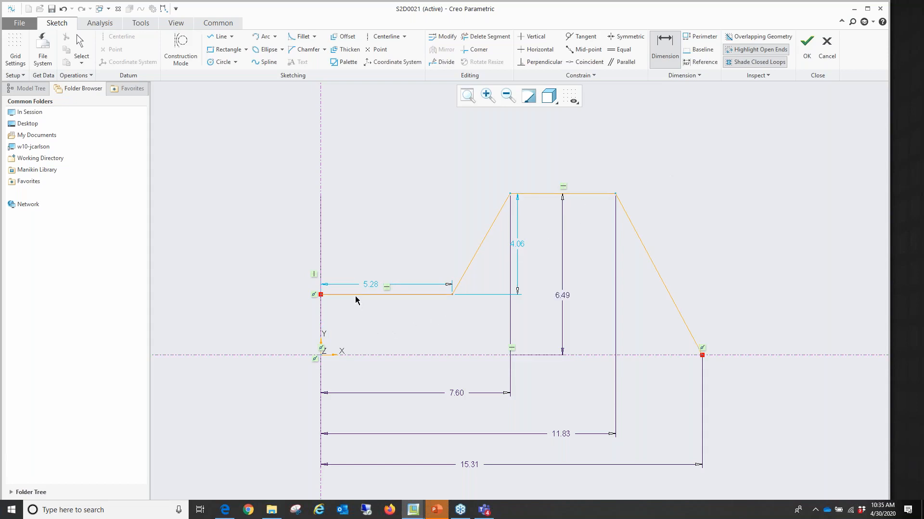
click(363, 356)
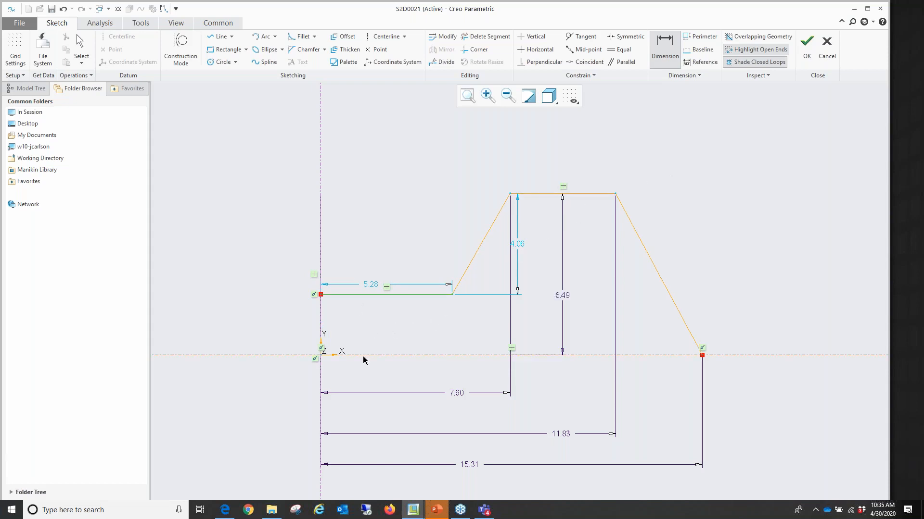
middle_click(253, 313)
key(Return)
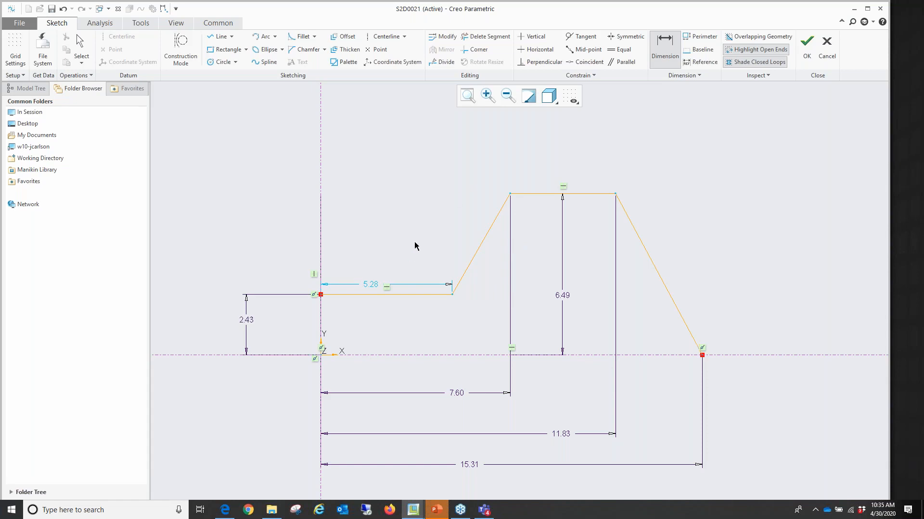
key(Escape)
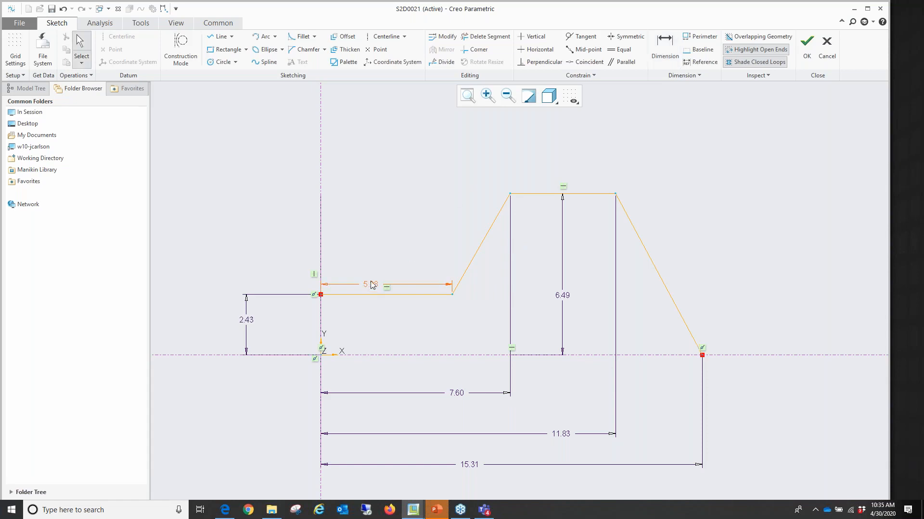
drag(372, 285, 374, 137)
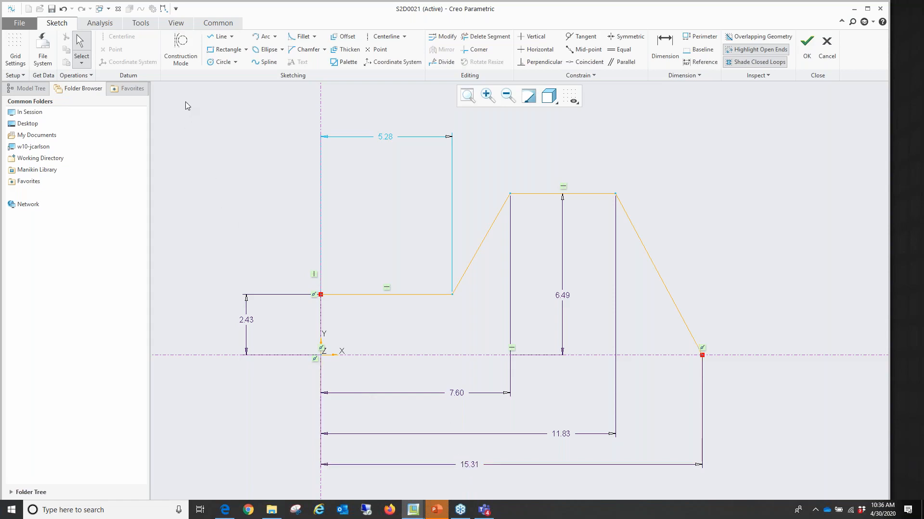
Step: Modify all sketch dimensions together with Lock Scale and Regenerate on, scaling the profile to an overall horizontal length of 100
mouse_move(175, 100)
mouse_down()
mouse_move(568, 344)
mouse_move(616, 408)
mouse_move(738, 484)
mouse_up()
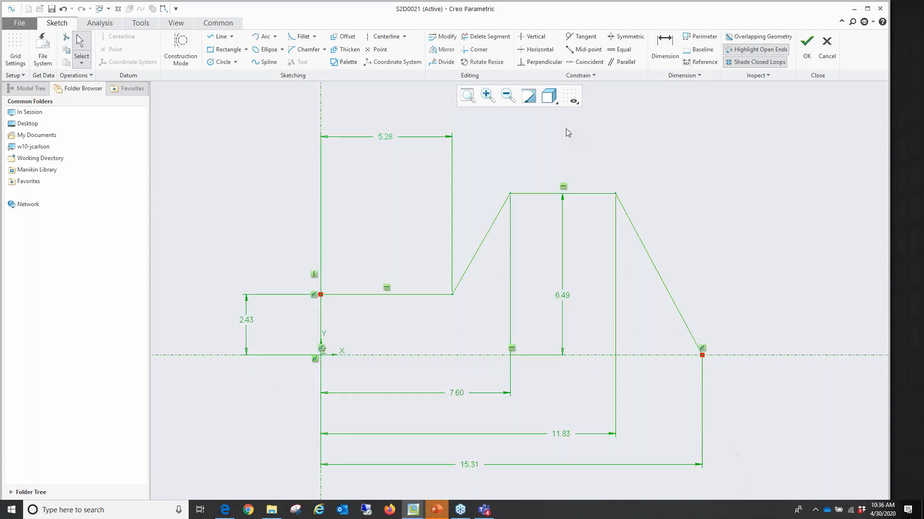
click(443, 39)
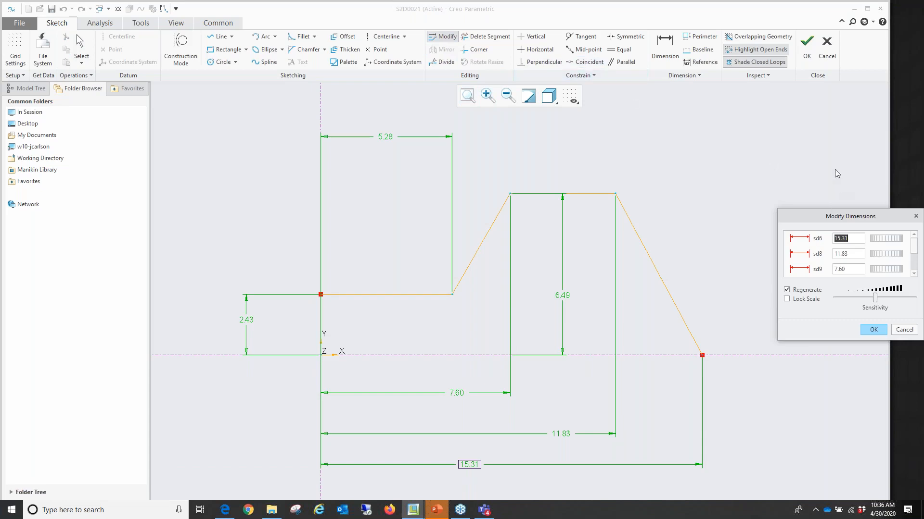
click(854, 161)
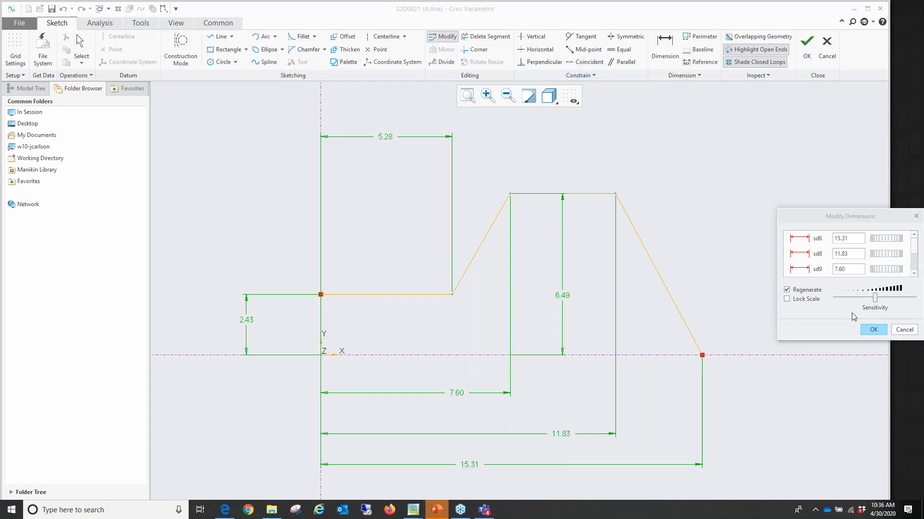
drag(847, 216, 784, 93)
mouse_move(824, 116)
mouse_down()
mouse_move(811, 118)
mouse_move(849, 114)
mouse_move(842, 110)
mouse_up()
double_click(779, 116)
text(1)
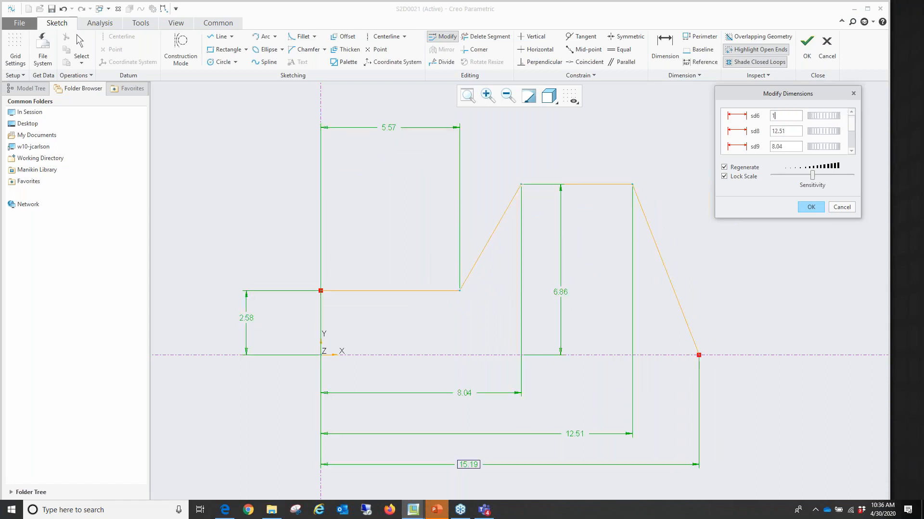
text(00)
key(Return)
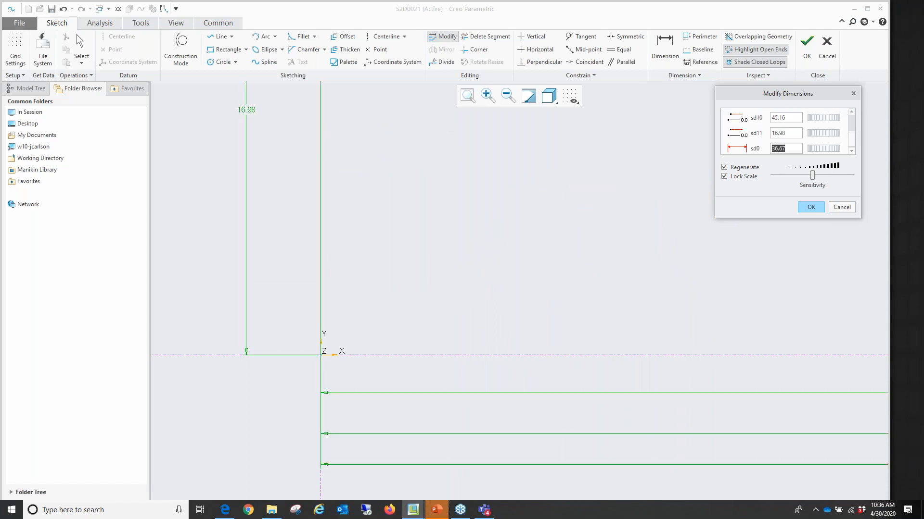
click(809, 208)
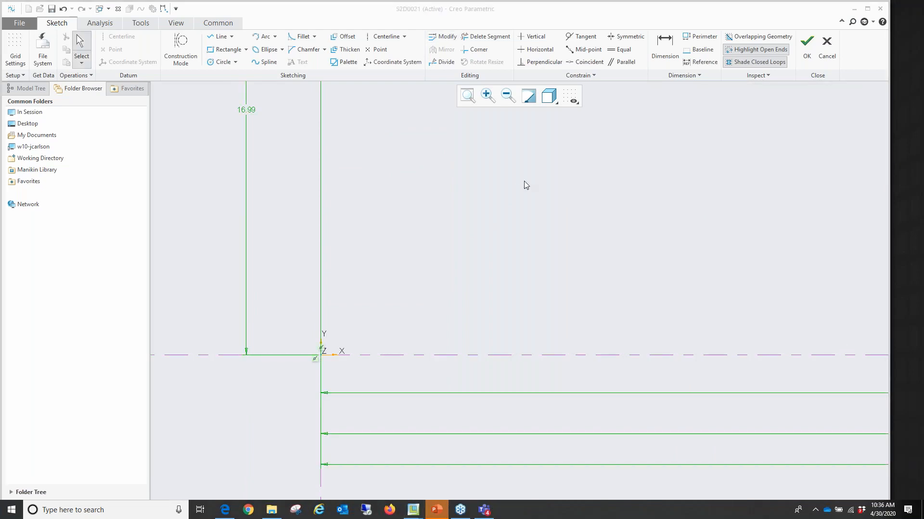
click(469, 97)
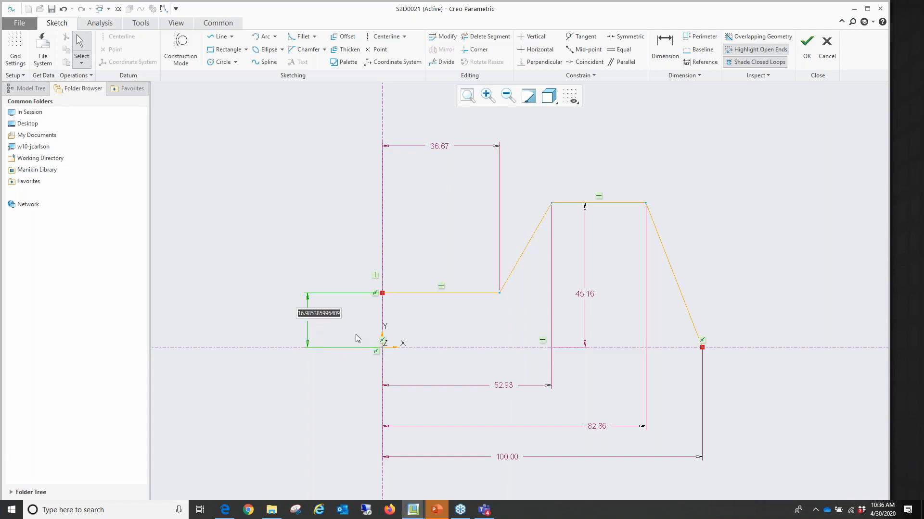
Step: Set the lower horizontal line's height to 25 and the upper horizontal line's height to 75
text(25)
key(Return)
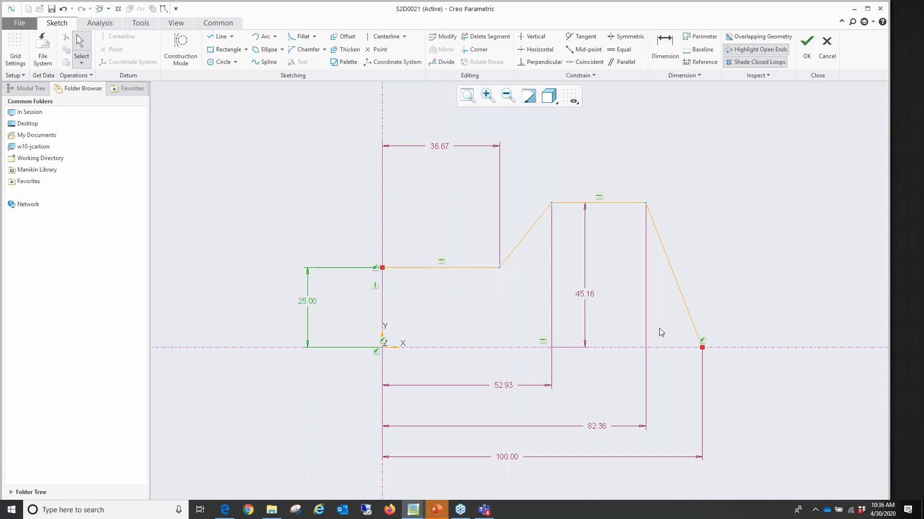
double_click(595, 299)
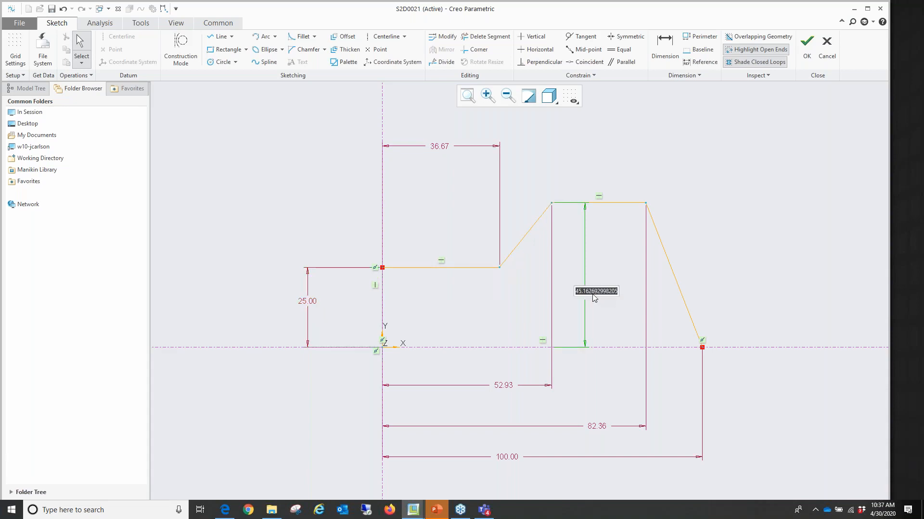
text(75)
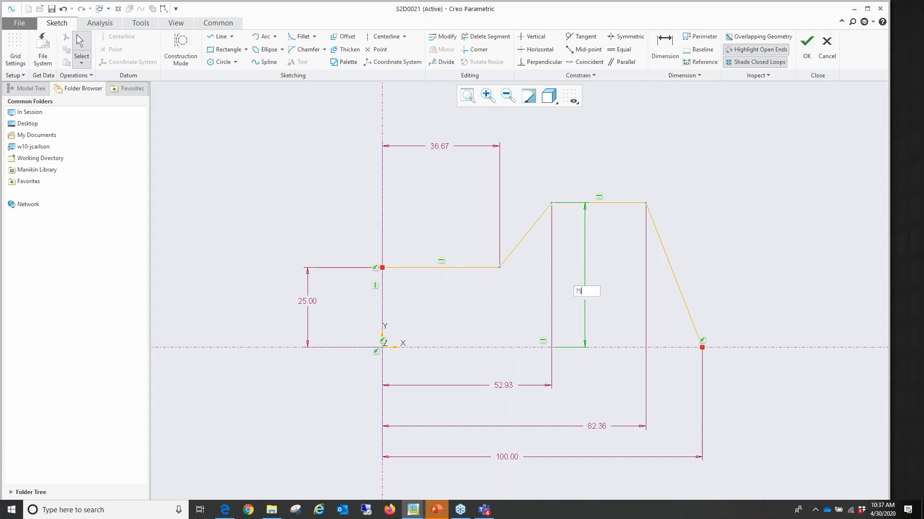
key(Return)
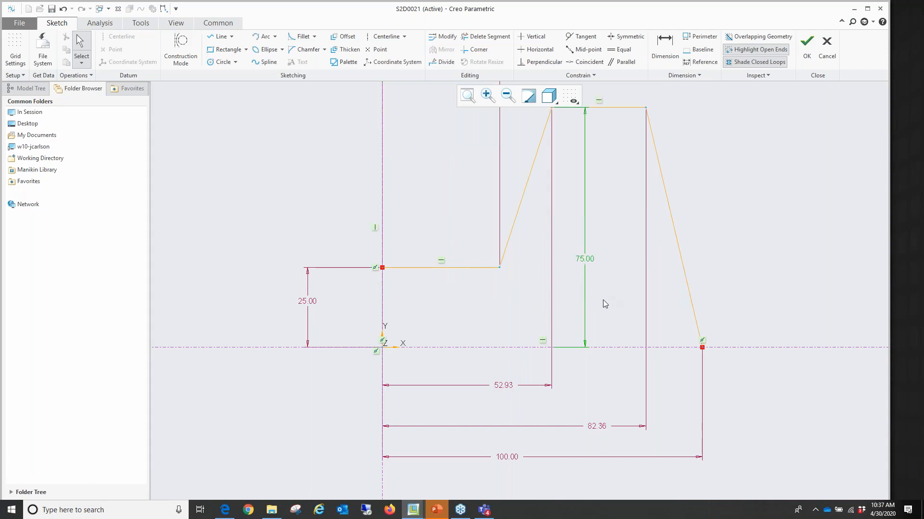
Step: Set the length of the lower horizontal line to 40
scroll(602, 299, up, 1)
scroll(602, 300, up, 1)
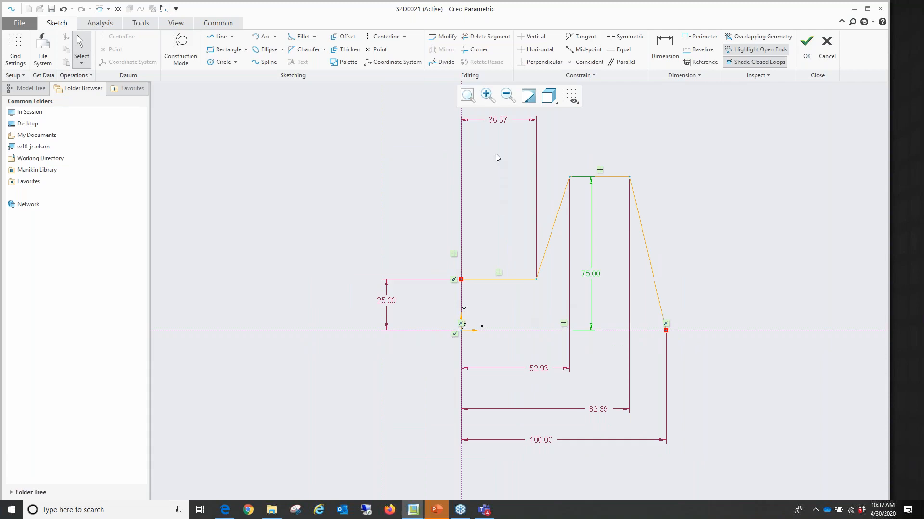
click(504, 123)
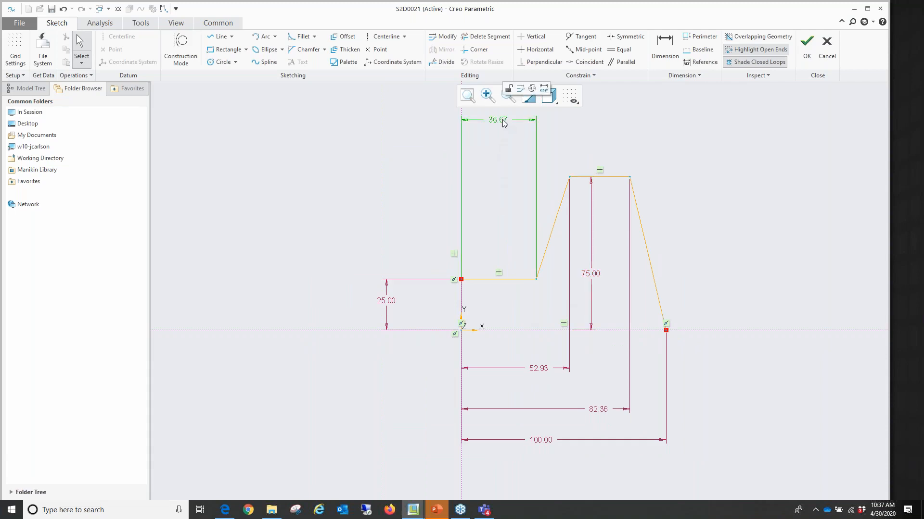
double_click(503, 123)
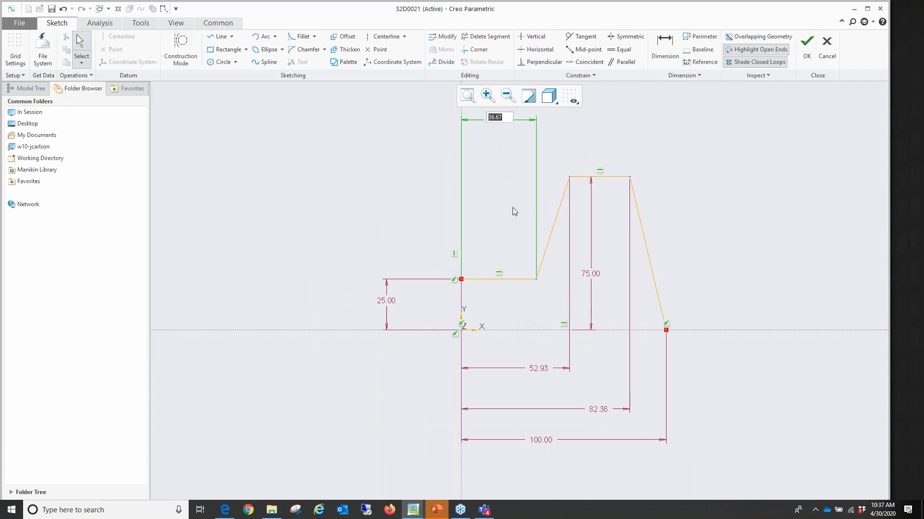
text(40)
key(Return)
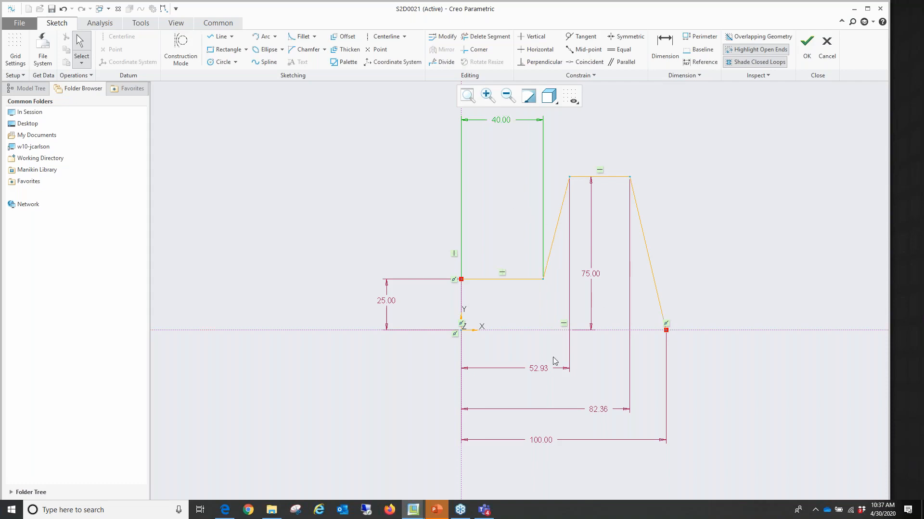
Step: Set the distances from the vertical centerline to the upper line's near and far ends to 60 and 85
double_click(537, 369)
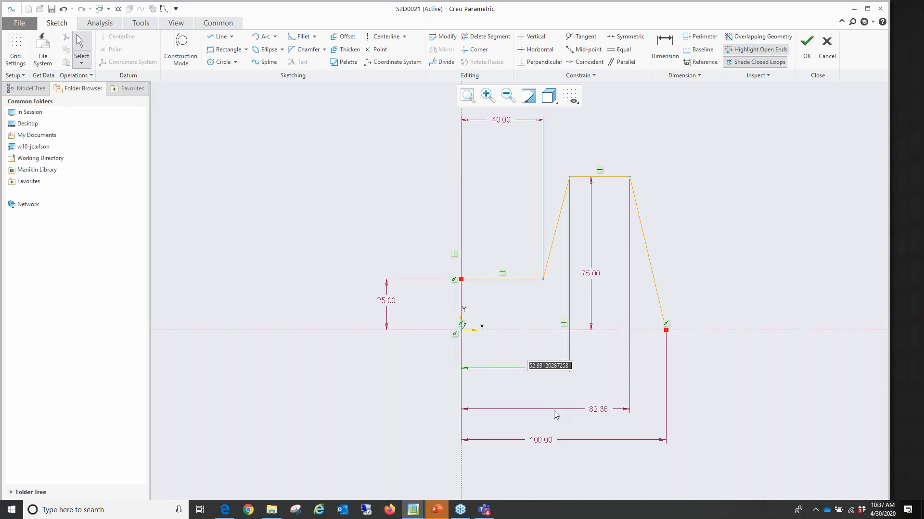
text(60)
key(Return)
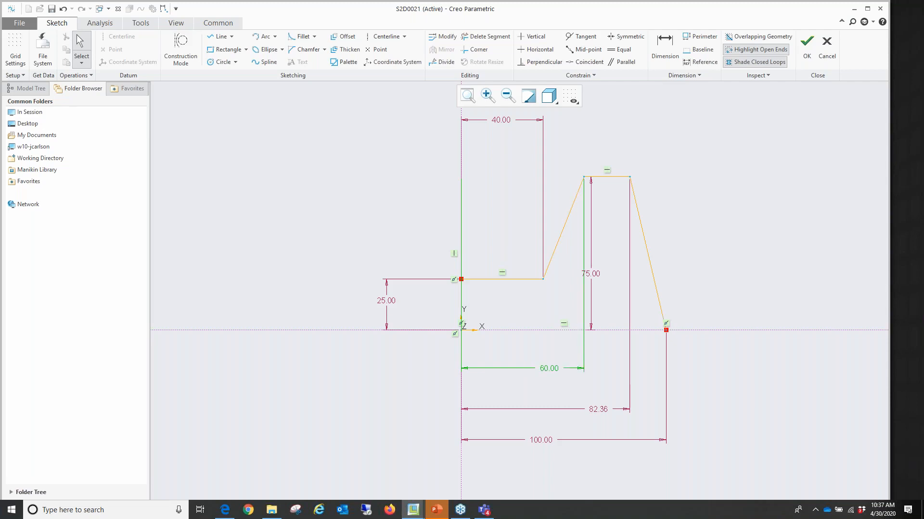
double_click(601, 411)
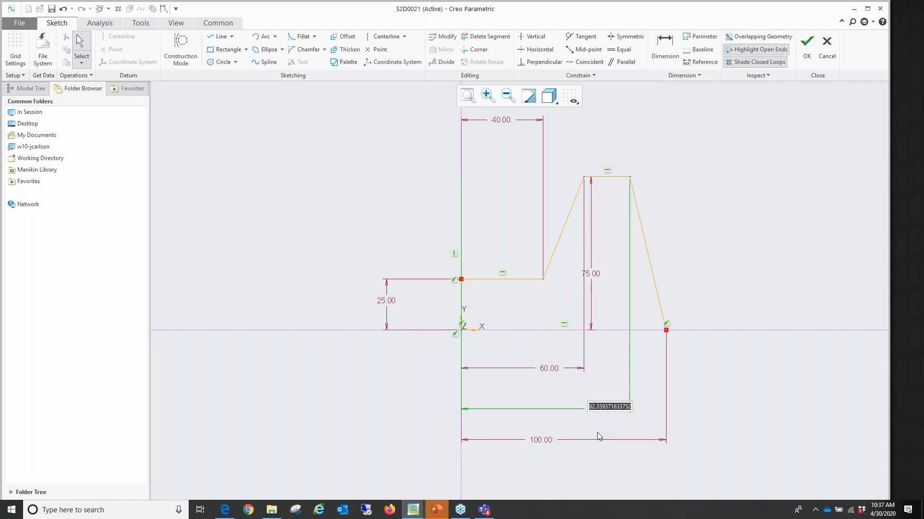
text(85)
key(Return)
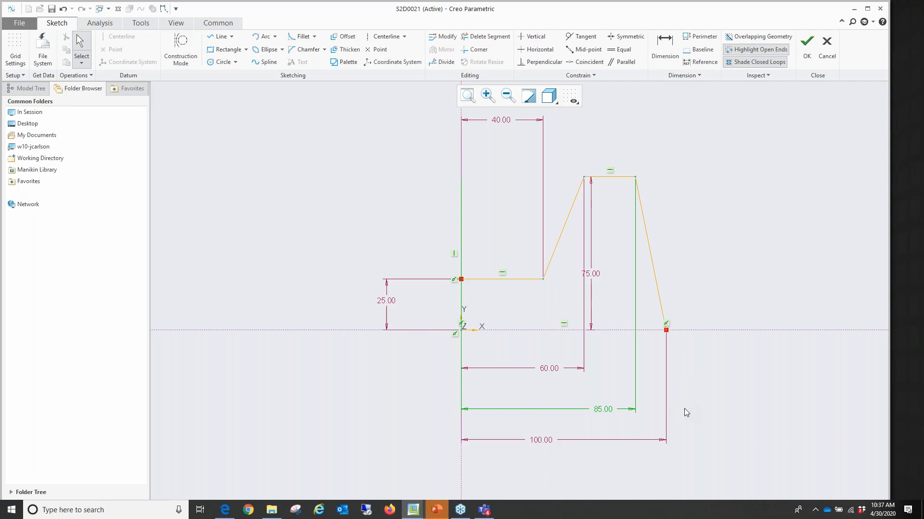
Step: Finish the graph sketch and reorder the HT graph feature before Sweep 1 in the model tree
click(808, 56)
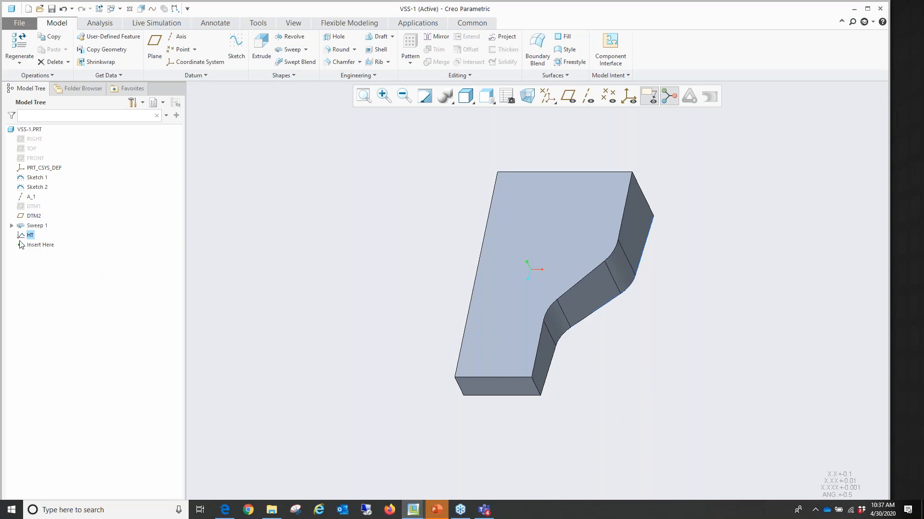
click(32, 235)
drag(35, 235, 38, 220)
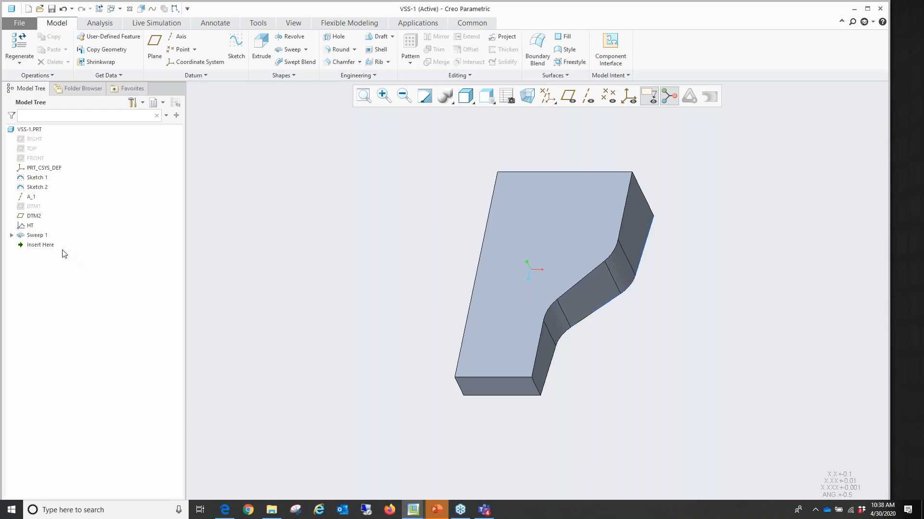
Step: Edit the definition of Sweep 1 and open the relations of its section sketch
click(46, 236)
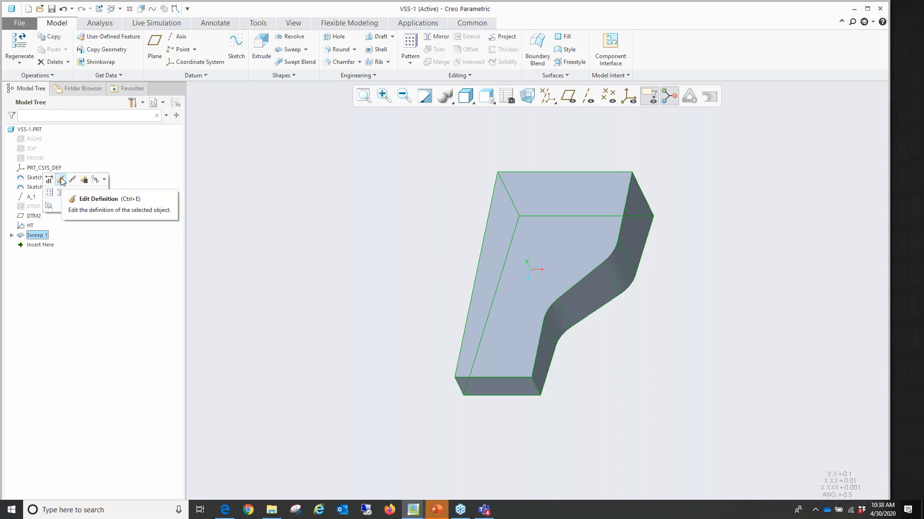
click(61, 180)
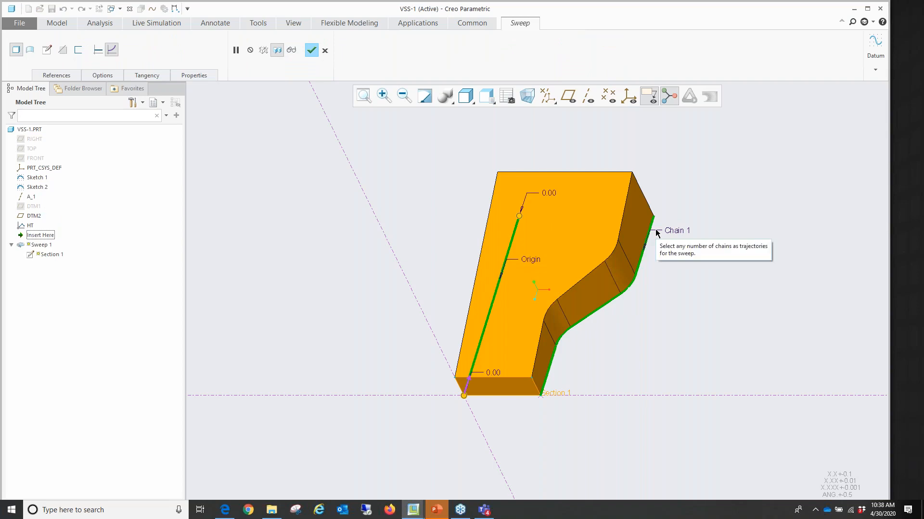
click(47, 50)
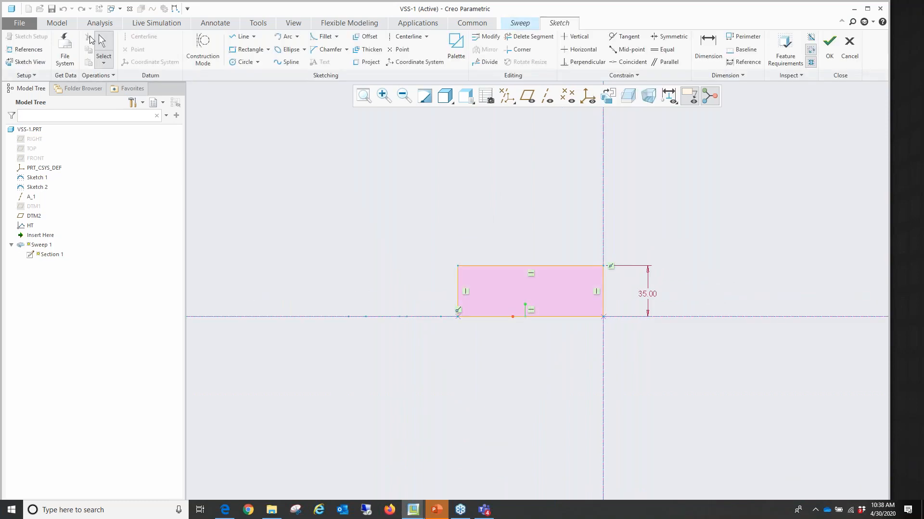
click(260, 23)
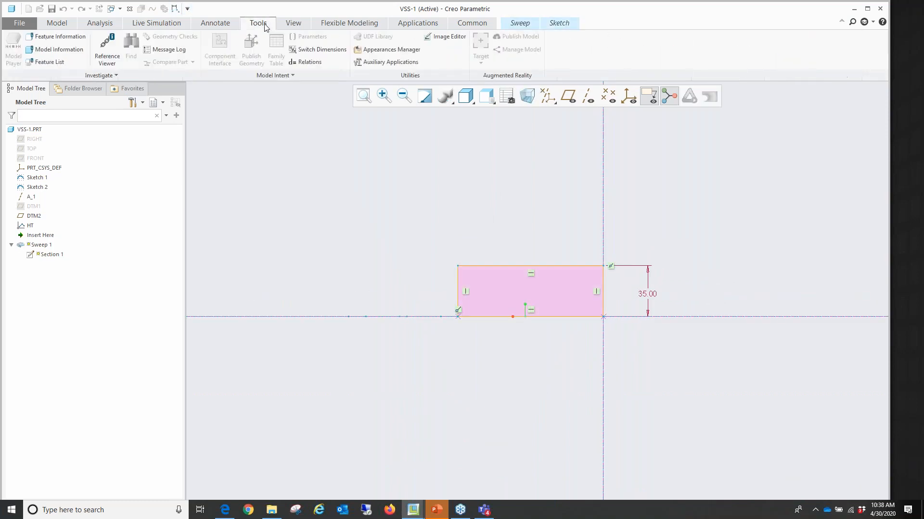
click(307, 62)
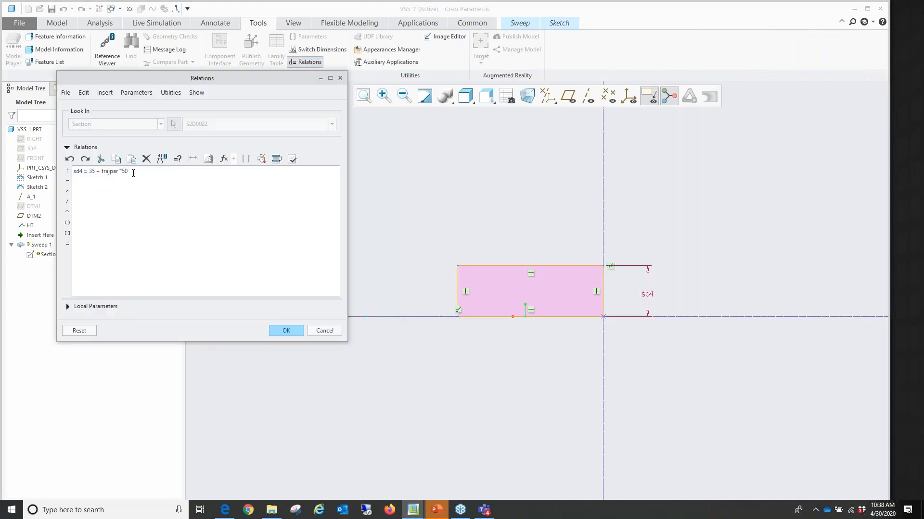
Step: Replace the section's height relation with sd4 = evalgraph("ht", trajpar * 100) and complete the section and Sweep 1
drag(131, 172, 72, 173)
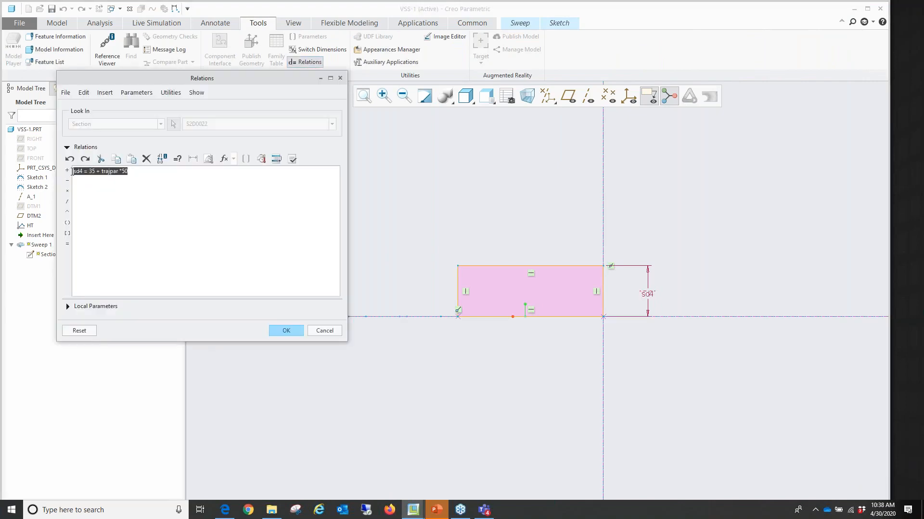
click(101, 159)
text(sd4)
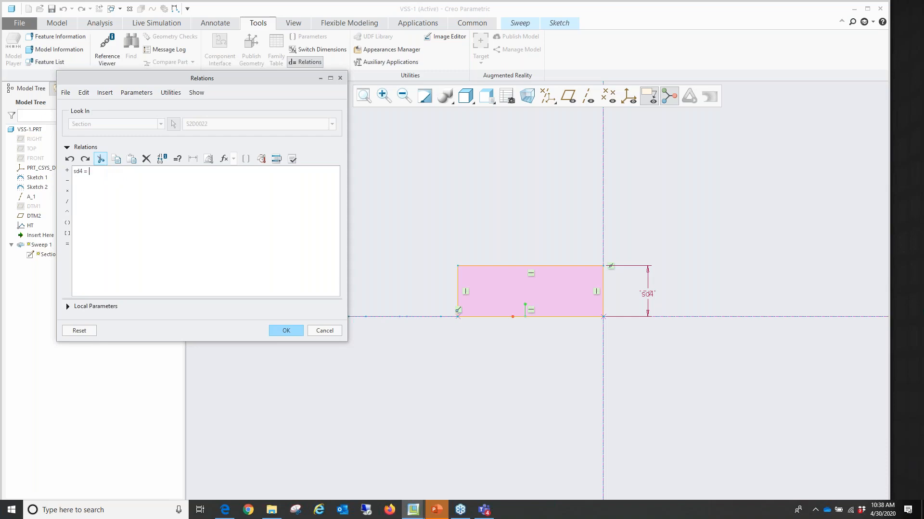
text( = evalgraph(")
text(ht", trajpar * 100)
click(288, 335)
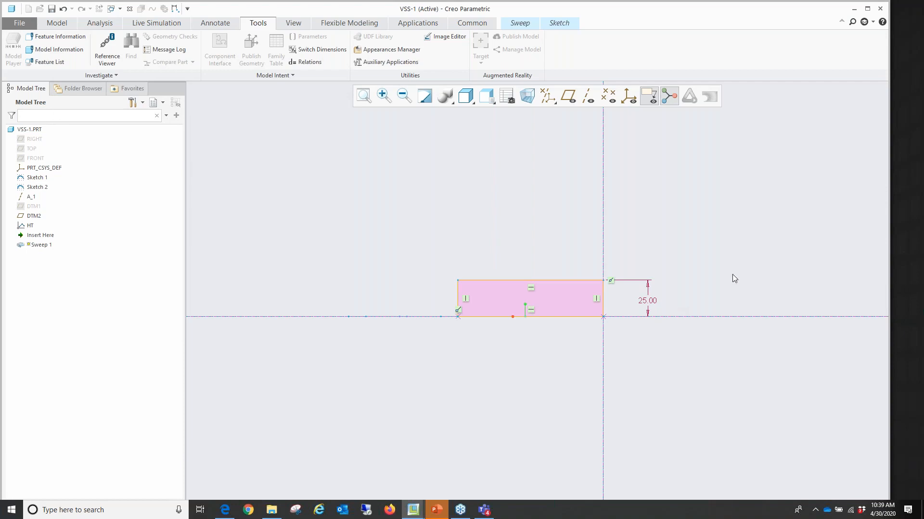
click(559, 23)
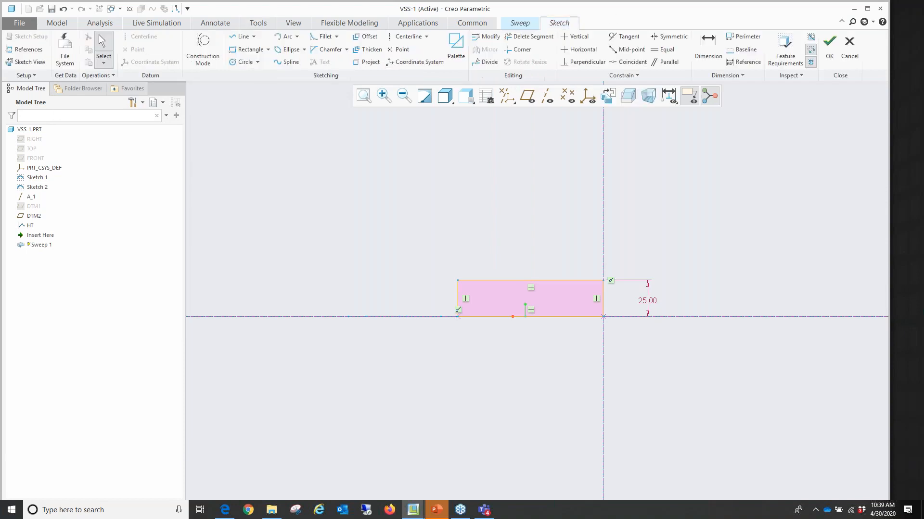
click(830, 48)
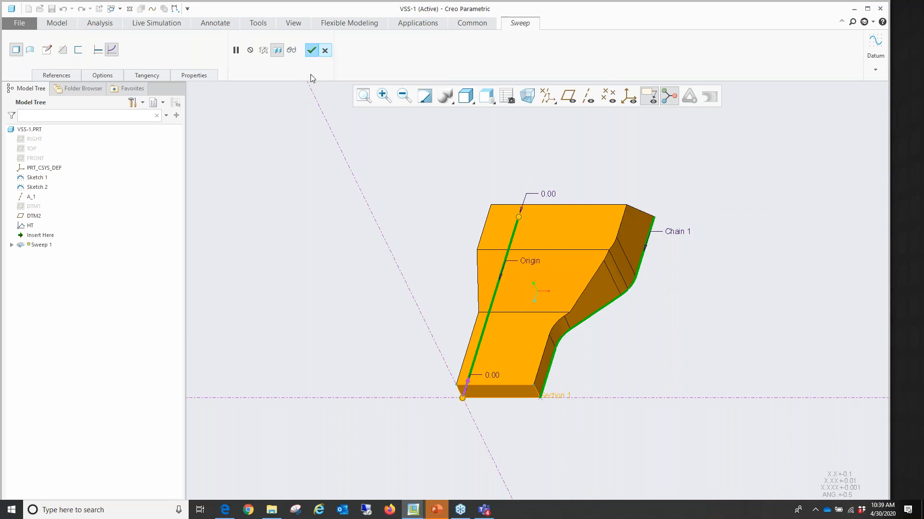
click(311, 51)
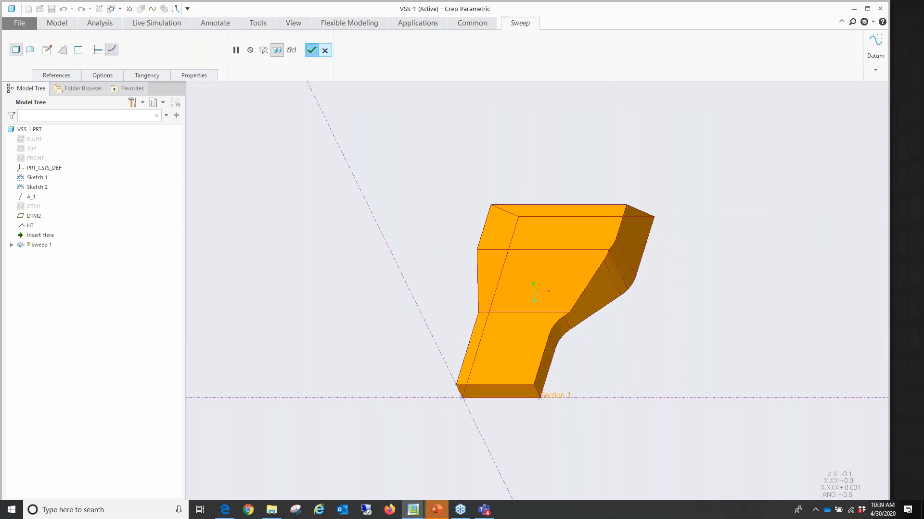
Step: Redefine the HT graph's section, setting the height of the lower horizontal line to 40, and finish the graph
click(30, 226)
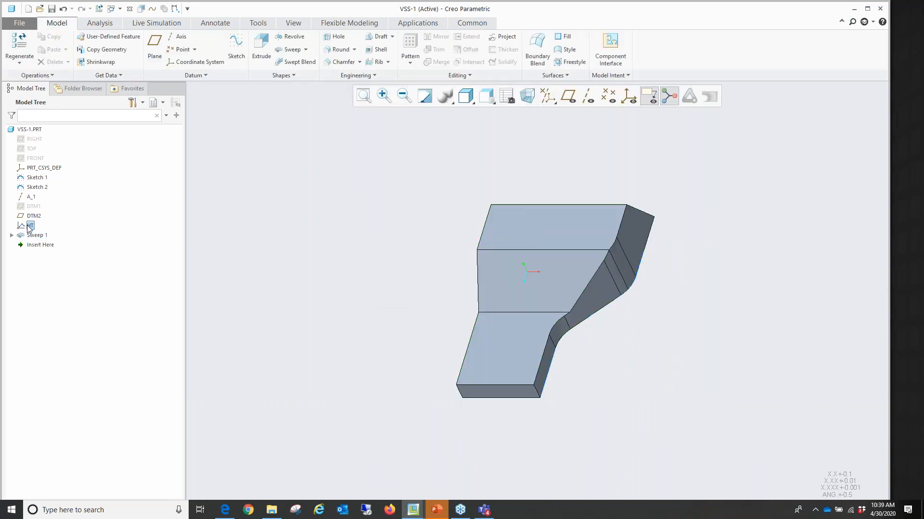
click(46, 170)
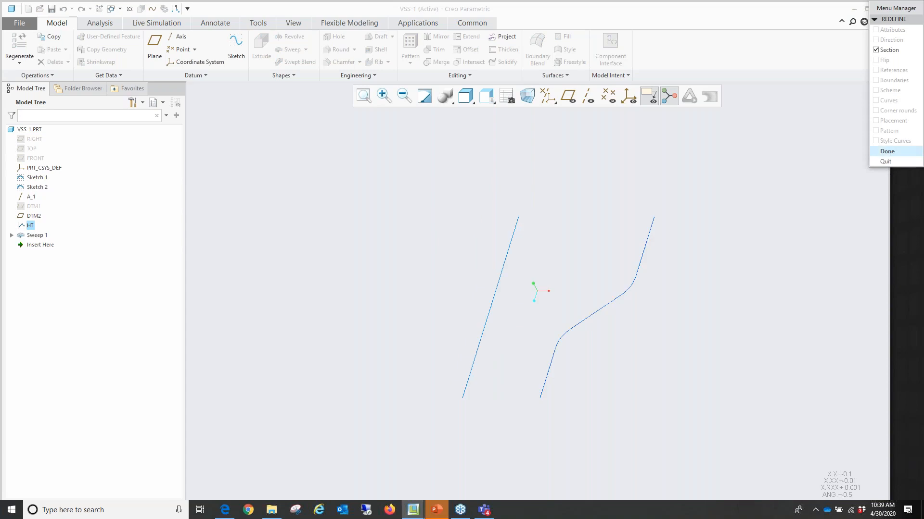
click(887, 151)
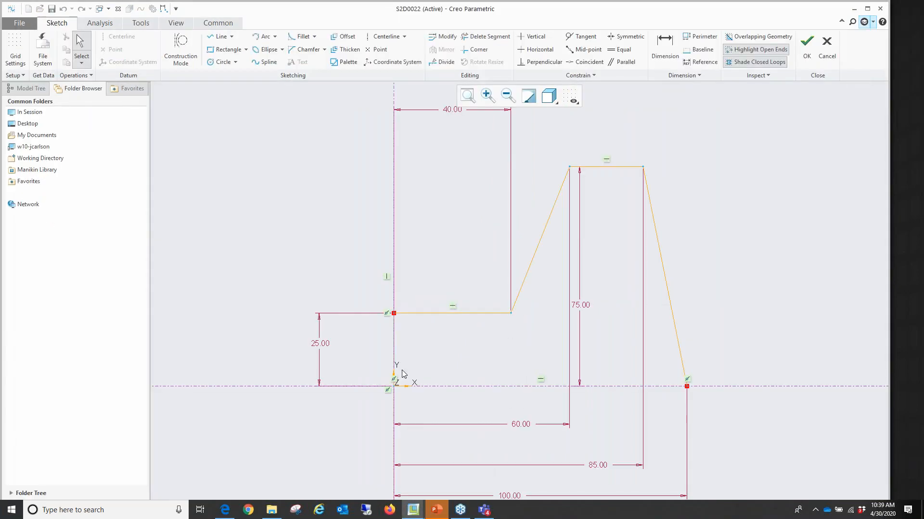
double_click(328, 347)
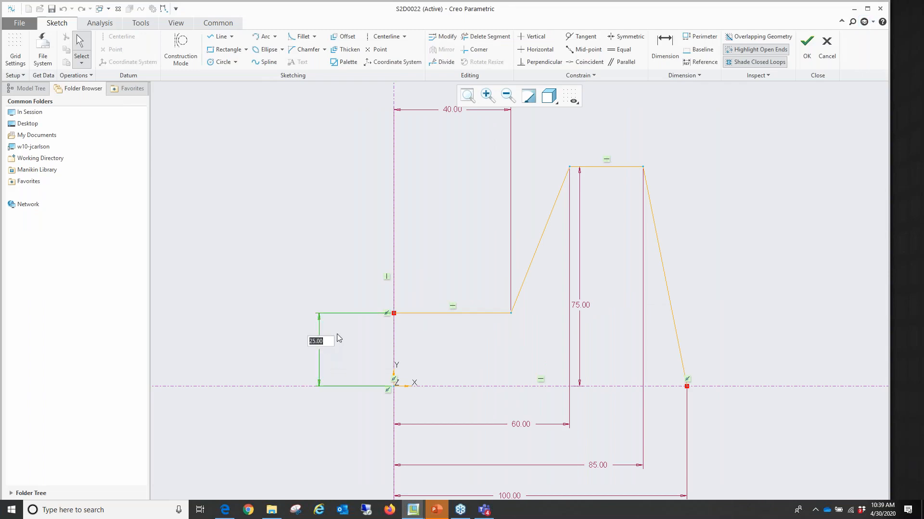
text(40)
key(Return)
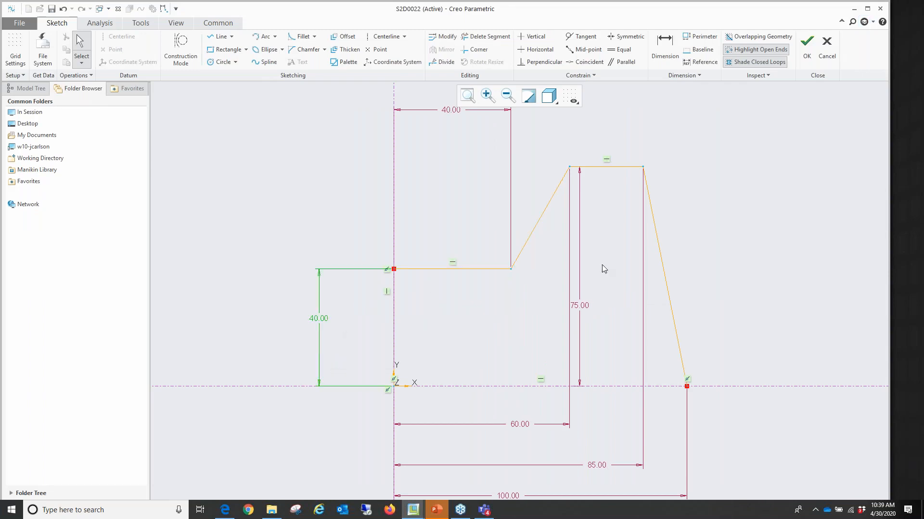
click(811, 55)
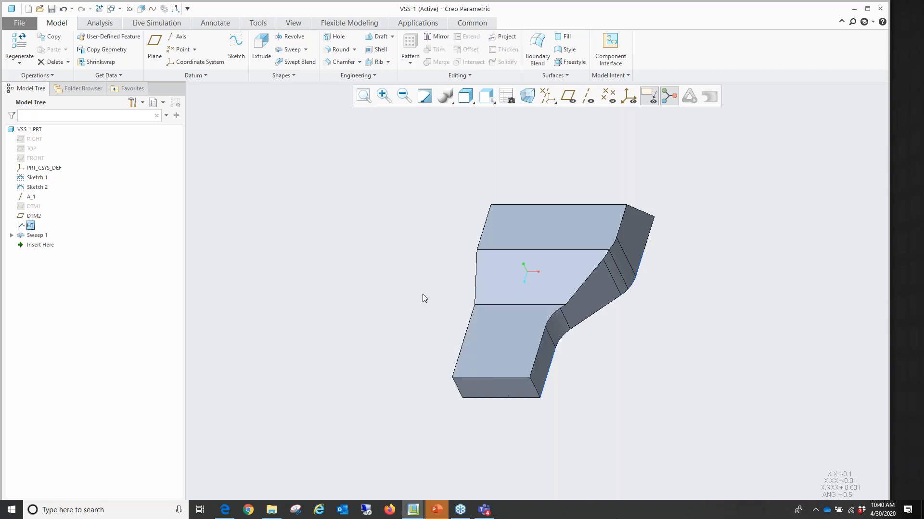
Step: Switch to the VSS-2.PRT part and delete its Sweep 1 surface
click(120, 10)
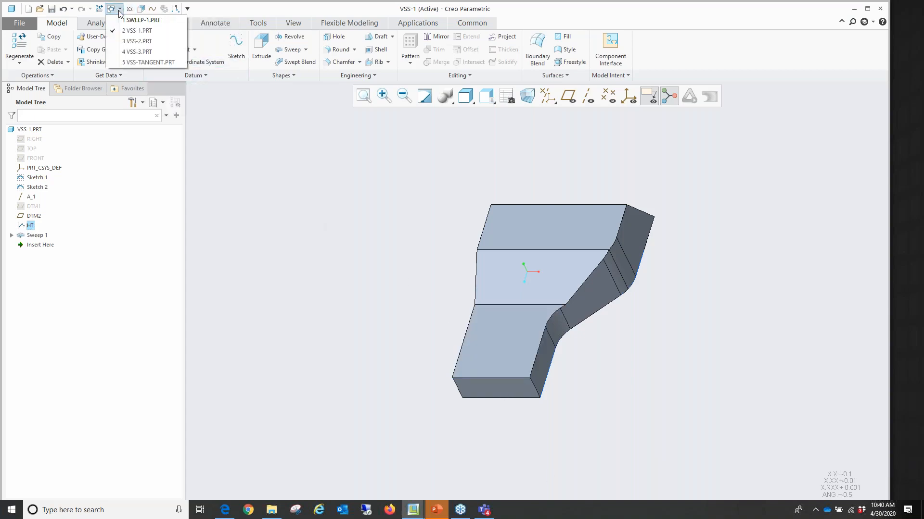
click(139, 42)
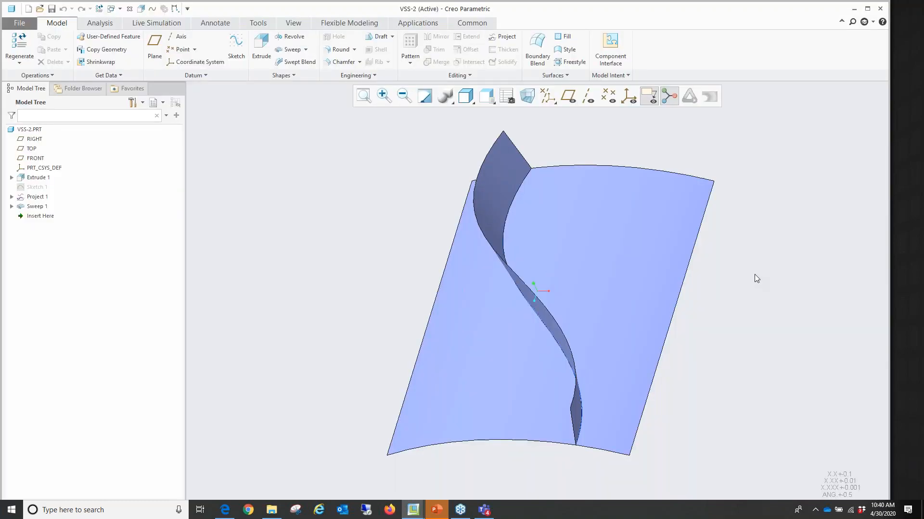
mouse_move(754, 276)
middle_down()
mouse_move(764, 243)
mouse_move(736, 269)
middle_up()
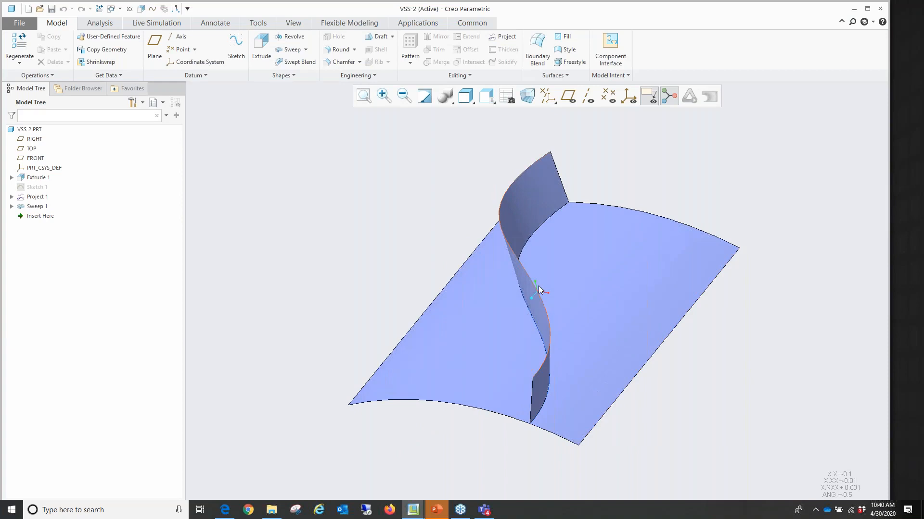
click(551, 181)
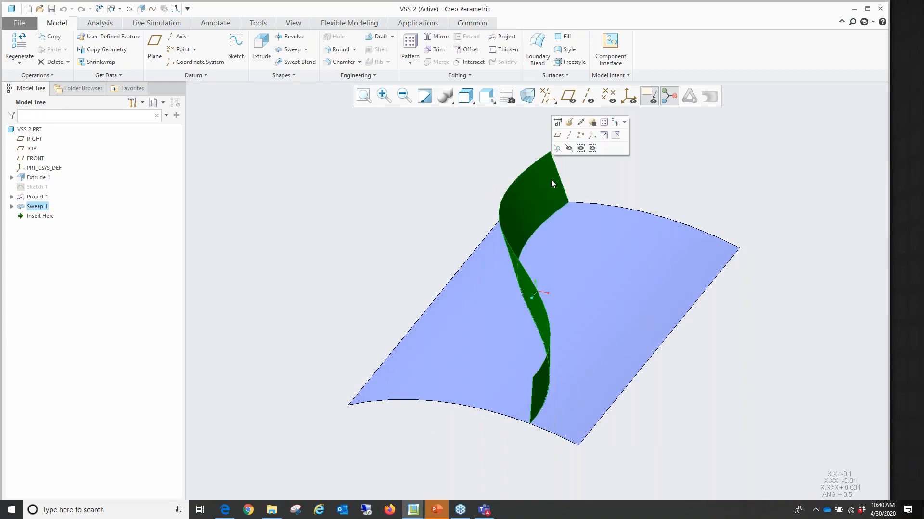
key(Delete)
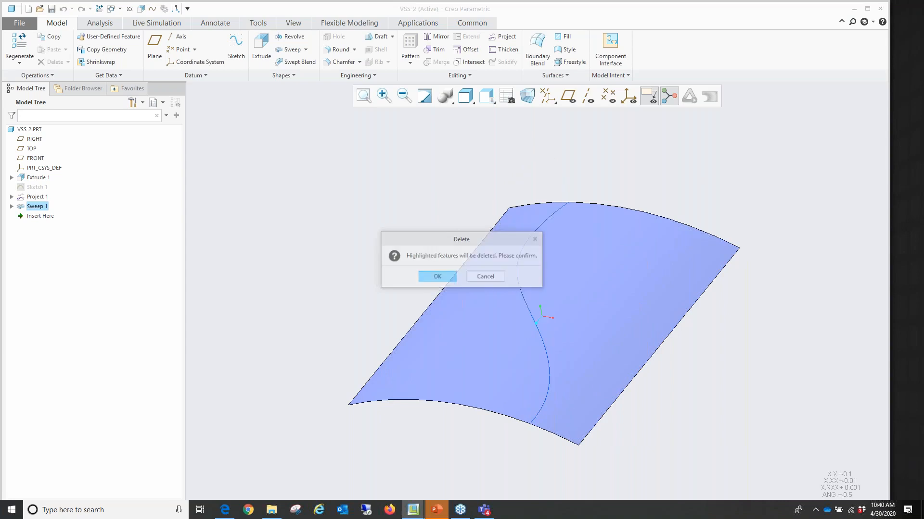
key(Return)
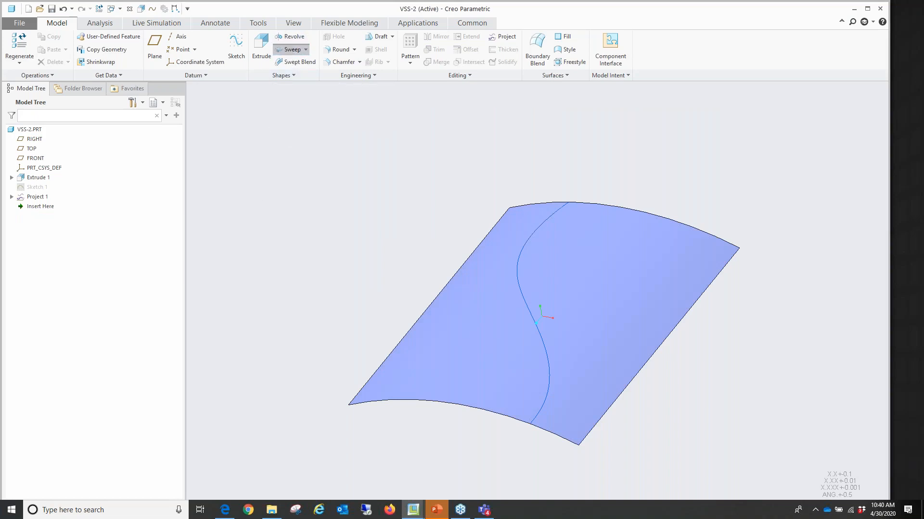
Step: Start a new sweep using the projected curve on the curved surface as the origin trajectory
click(288, 50)
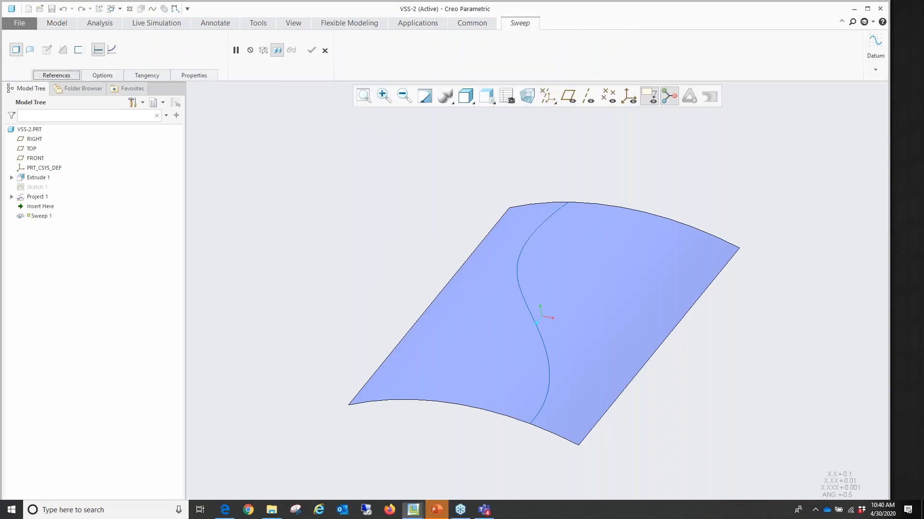
click(532, 318)
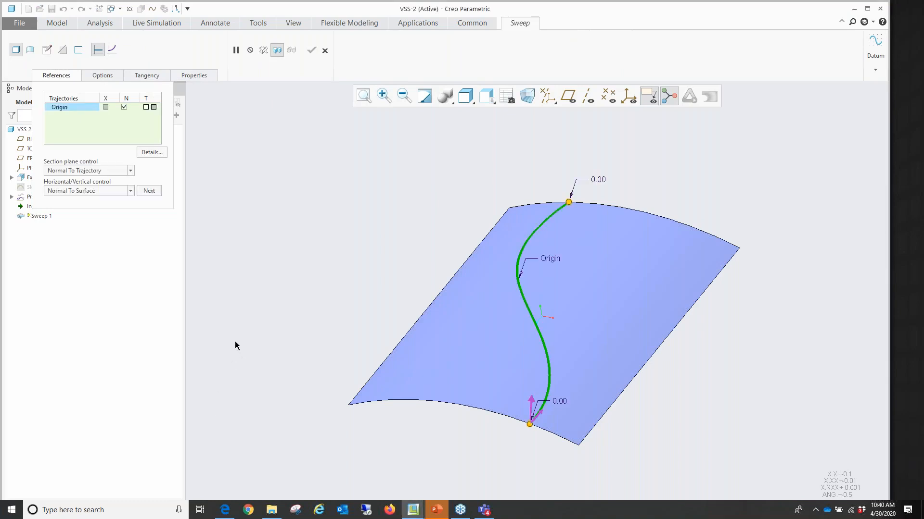
click(130, 191)
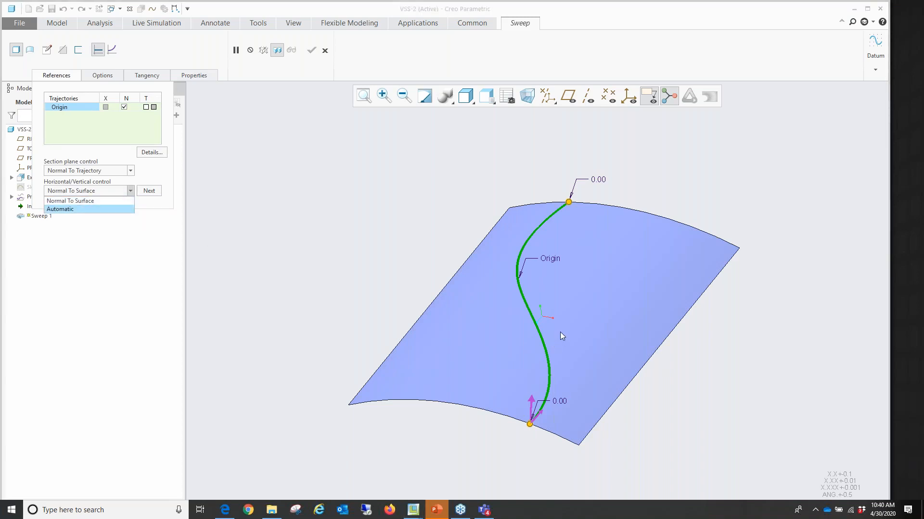
click(326, 248)
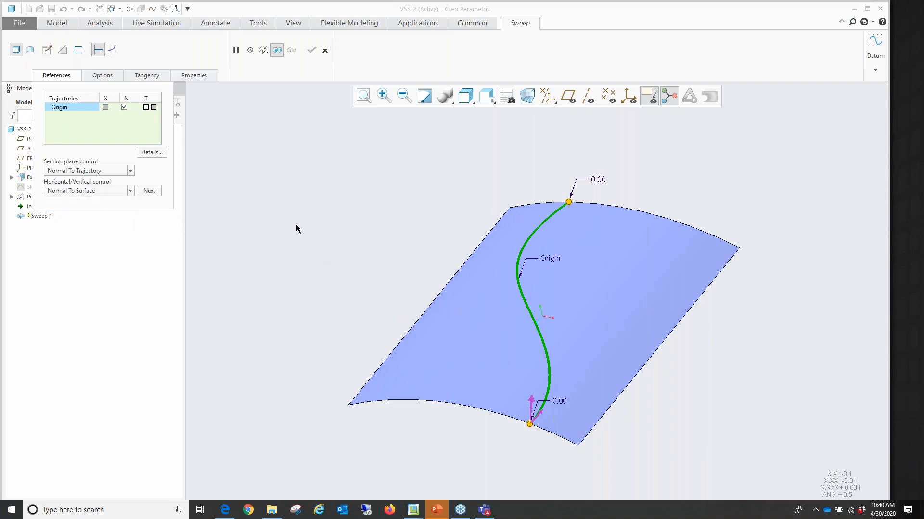
Step: Sketch a vertical line about 70 long from the trajectory's start point as the section and accept changing the sweep to a surface
click(47, 50)
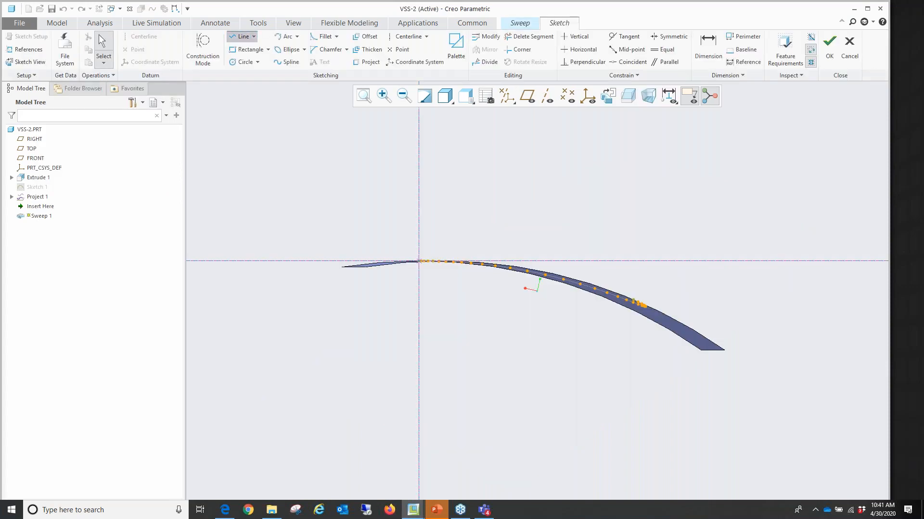
click(240, 37)
click(419, 262)
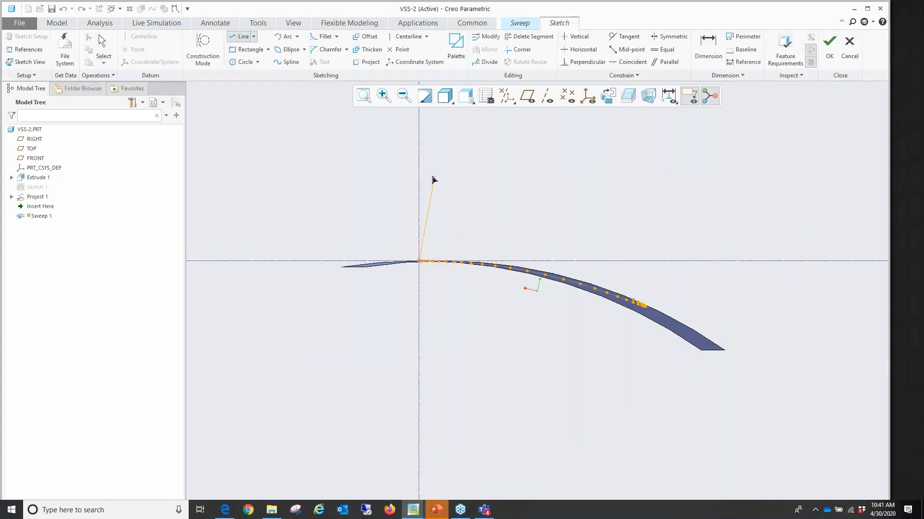
click(419, 175)
middle_click(361, 185)
middle_click(357, 178)
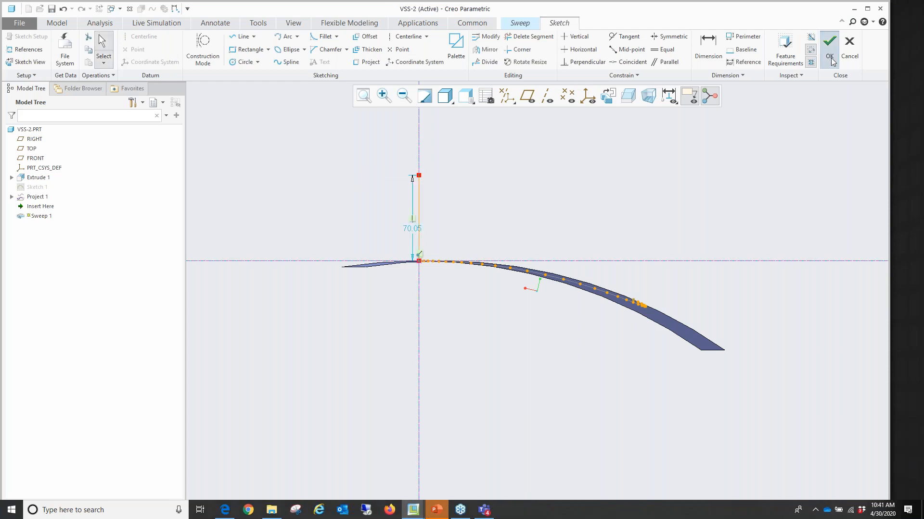
click(830, 58)
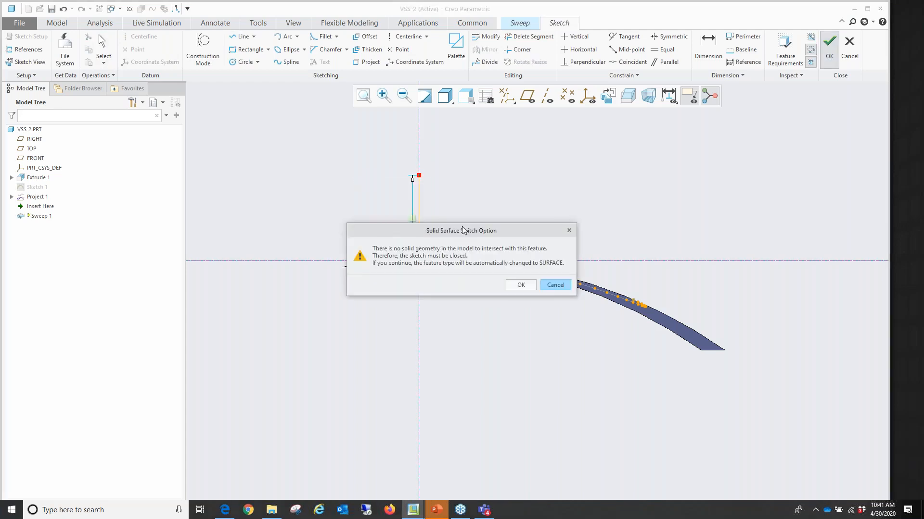
click(522, 286)
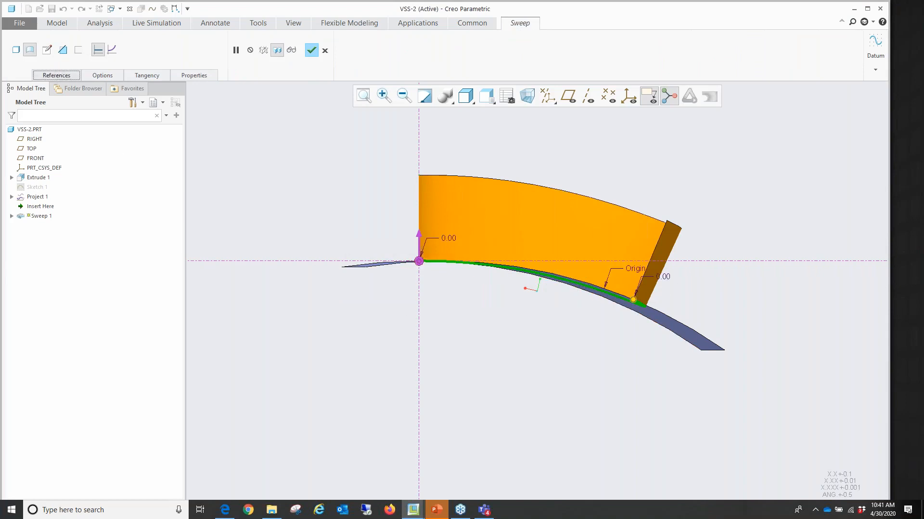
Step: Try Automatic horizontal/vertical control on the surface sweep, and restore Normal To Surface
click(56, 75)
click(130, 190)
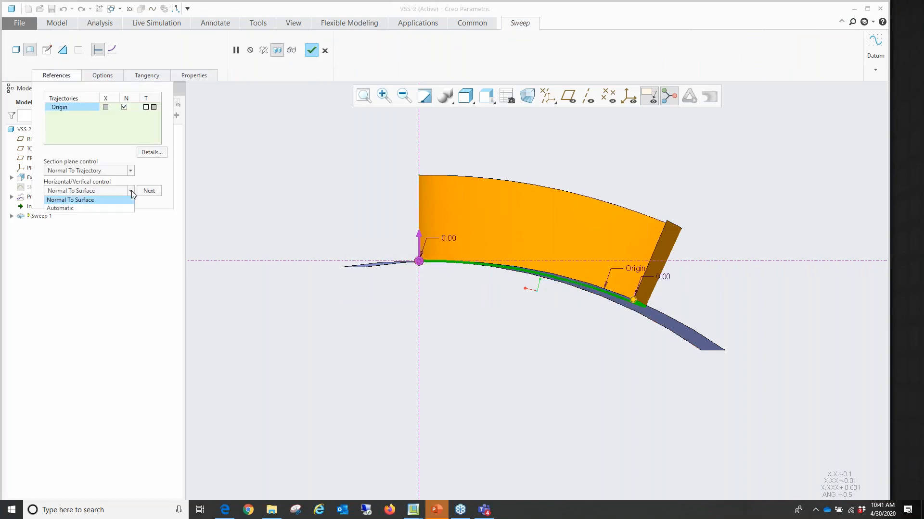
click(106, 209)
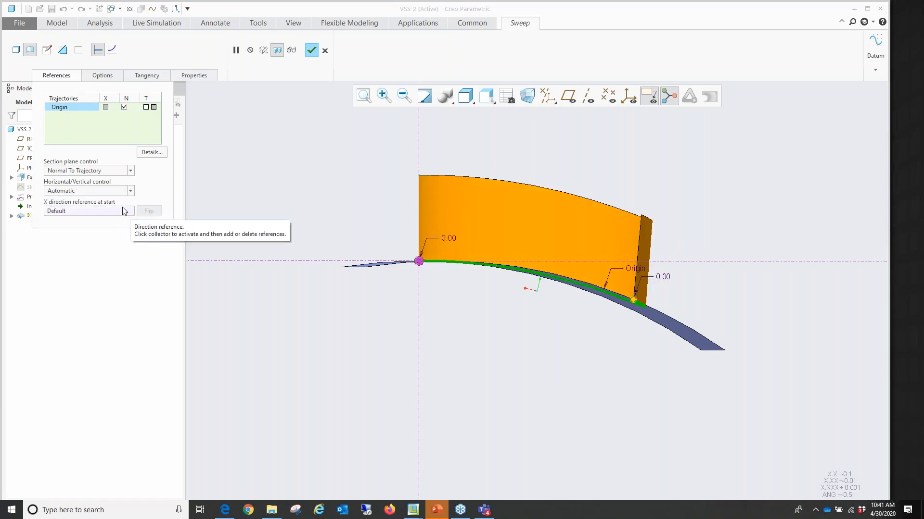
click(130, 190)
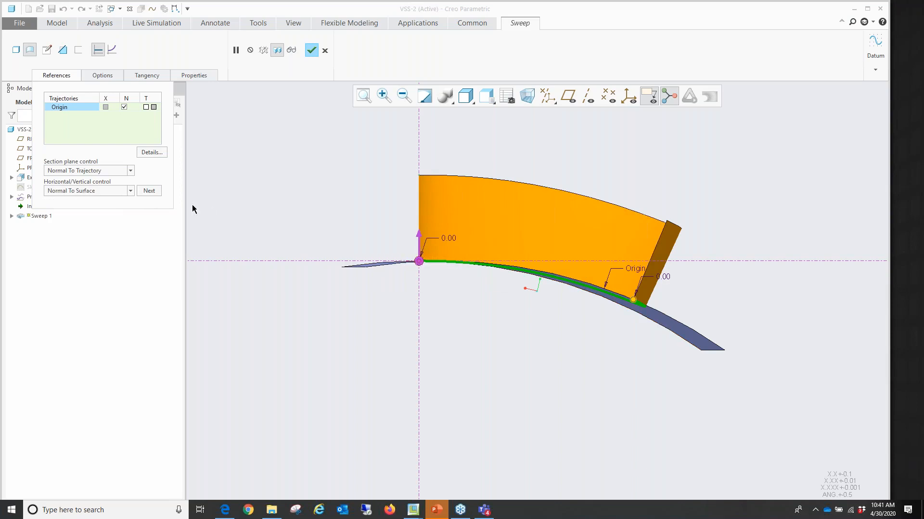
Step: Compare Automatic with Normal To Surface horizontal/vertical control on the surface sweep, and complete it with Normal To Surface
click(130, 190)
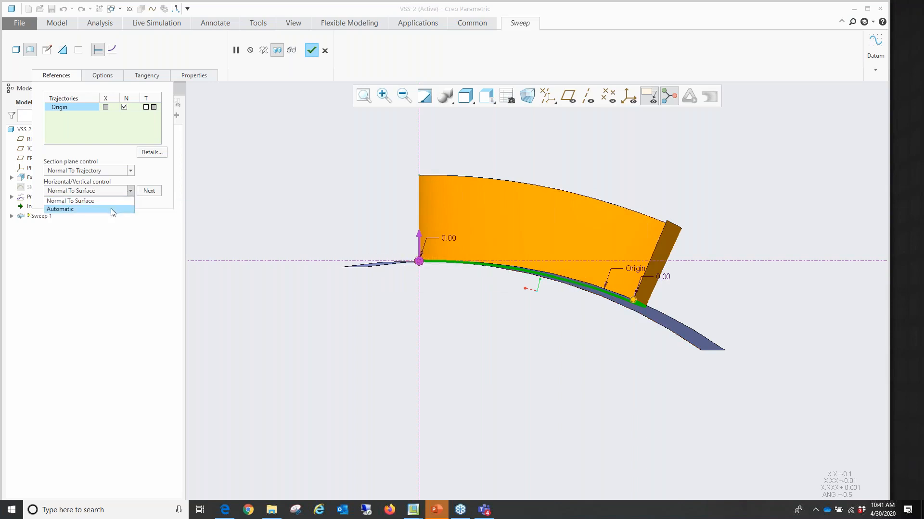
click(77, 210)
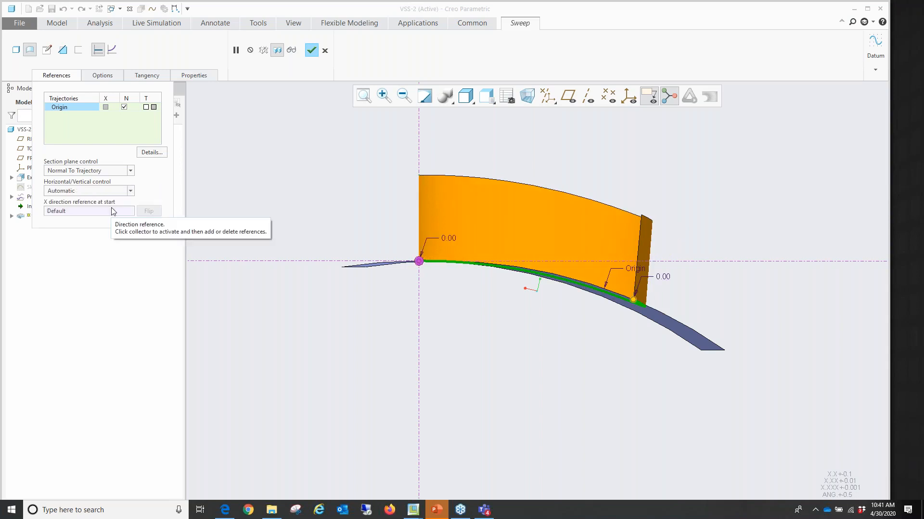
click(131, 192)
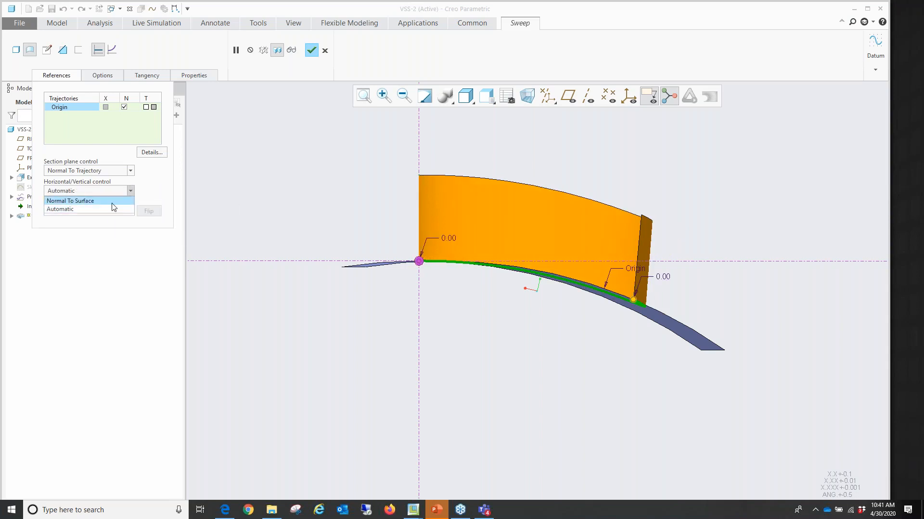
click(113, 208)
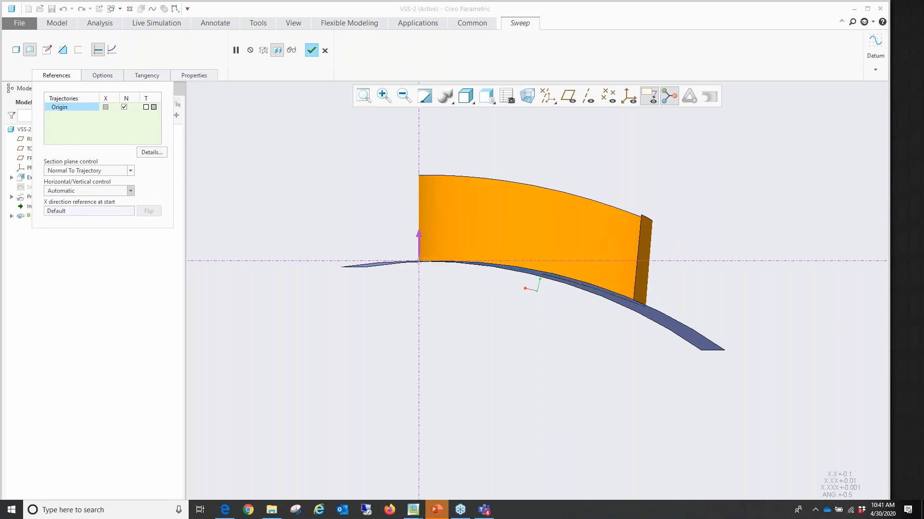
click(312, 50)
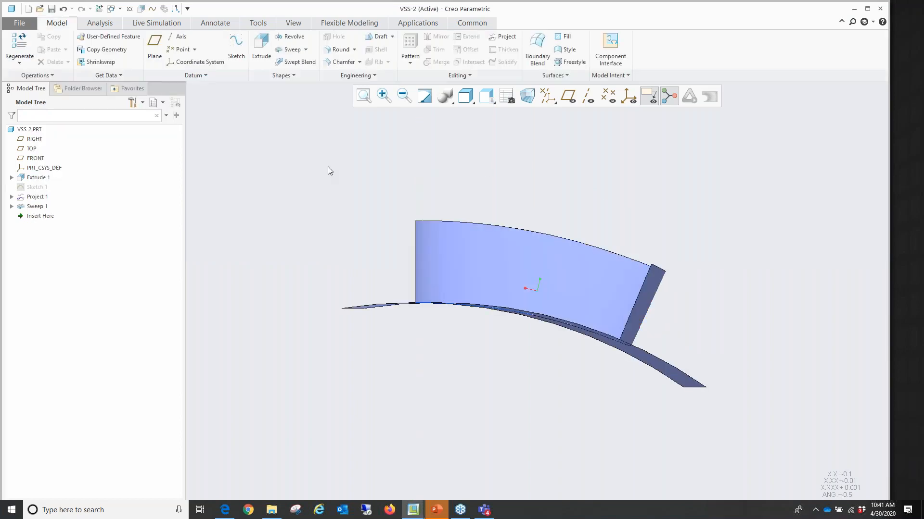
middle_drag(330, 167, 332, 170)
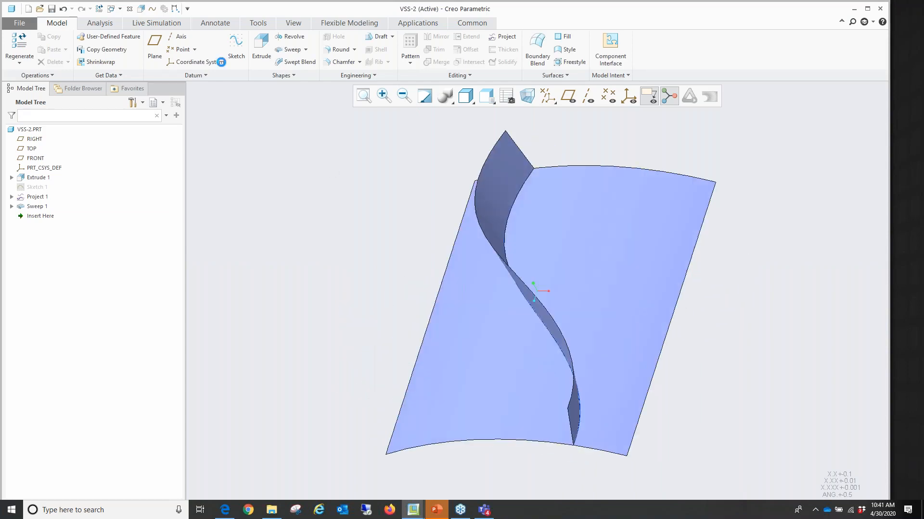
Step: Switch to the VSS-3.PRT part and delete its Sweep 1 solid
click(114, 9)
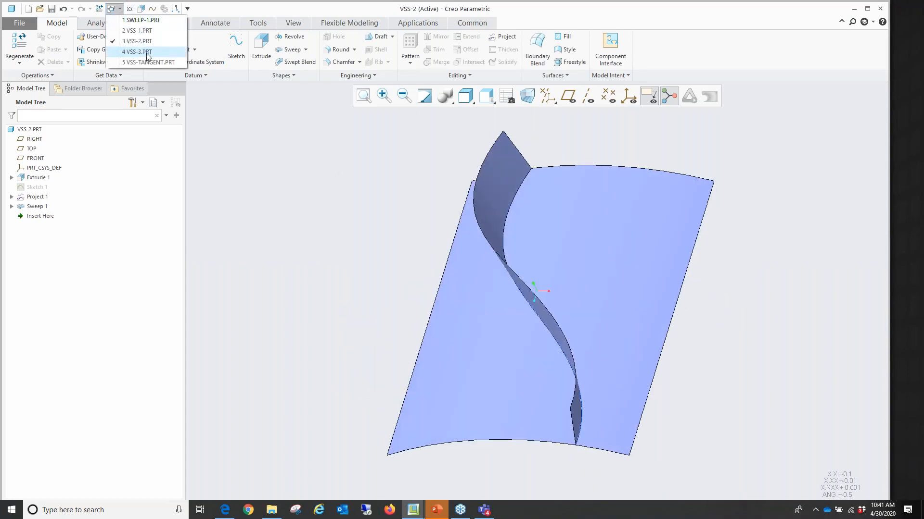
click(140, 51)
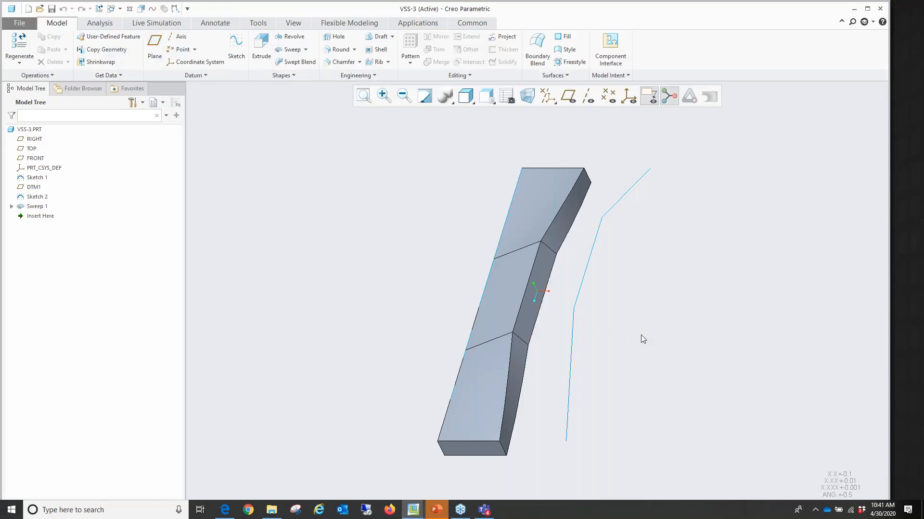
mouse_move(644, 350)
middle_down()
mouse_move(640, 320)
mouse_move(616, 305)
mouse_move(610, 313)
mouse_move(631, 330)
mouse_move(486, 357)
middle_up()
mouse_move(645, 393)
middle_down()
mouse_move(604, 382)
mouse_move(451, 381)
middle_up()
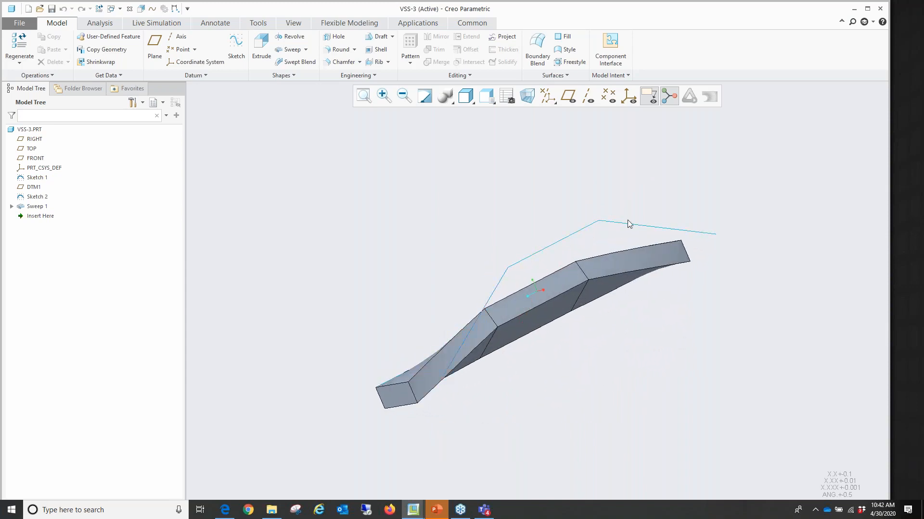
middle_drag(636, 366, 669, 383)
click(516, 285)
click(516, 284)
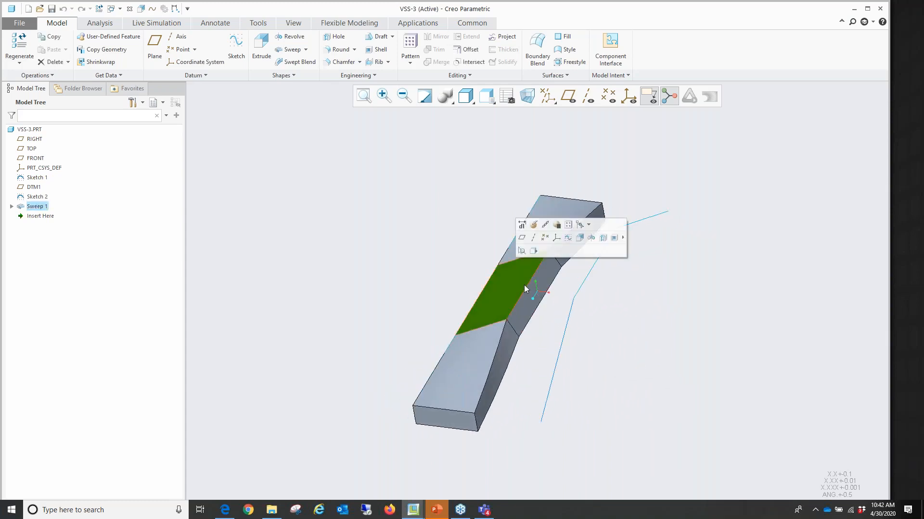
key(Delete)
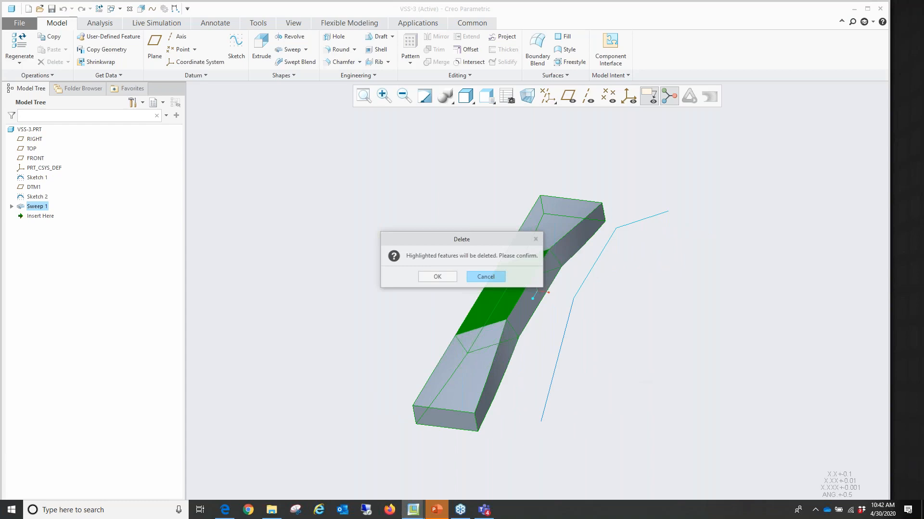
click(437, 277)
Step: Start a sweep with the straight line as the origin trajectory and the bent three-segment chain as a second trajectory
click(289, 49)
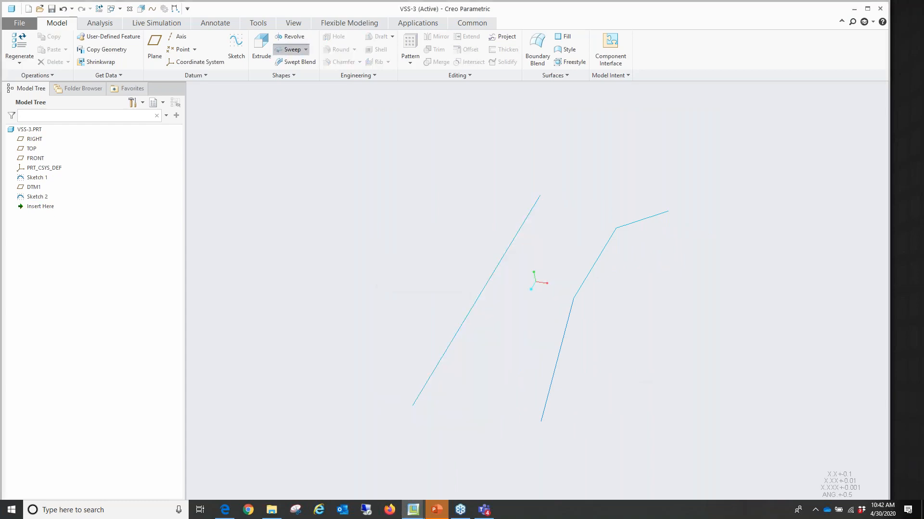
click(62, 77)
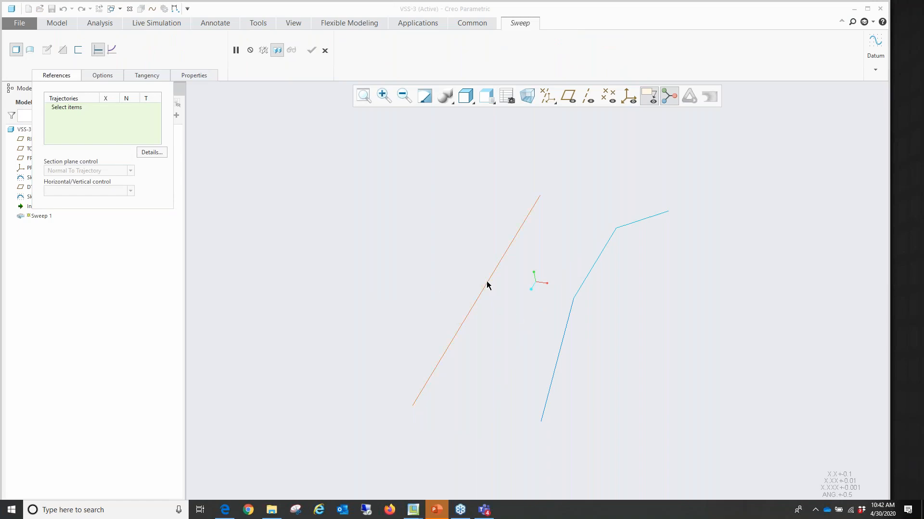
click(437, 364)
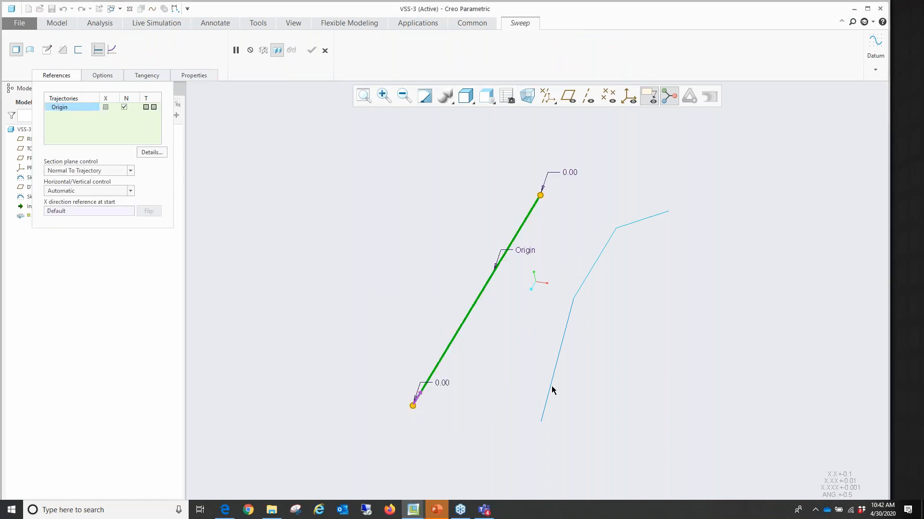
ctrl+click(558, 357)
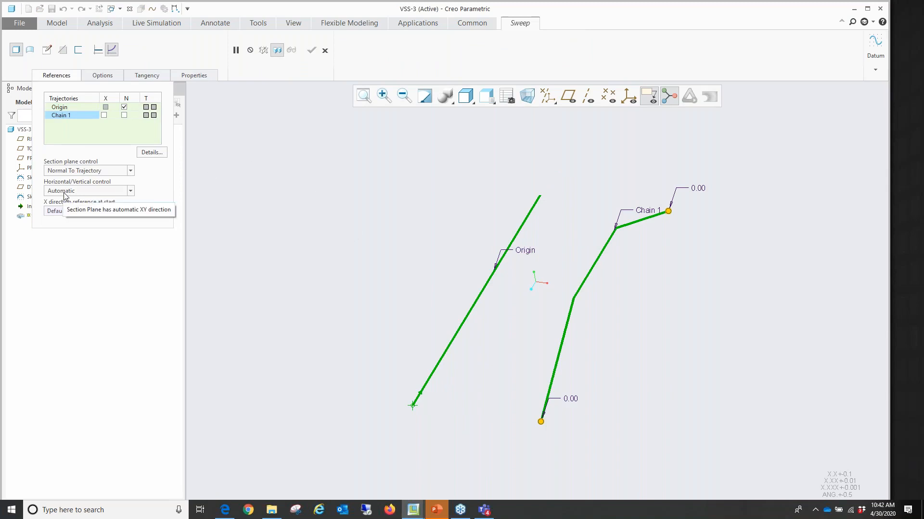
Step: Sketch a rectangular section about 36.8 wide and 7.4 high, with its upper corner at the origin trajectory's start point
click(46, 50)
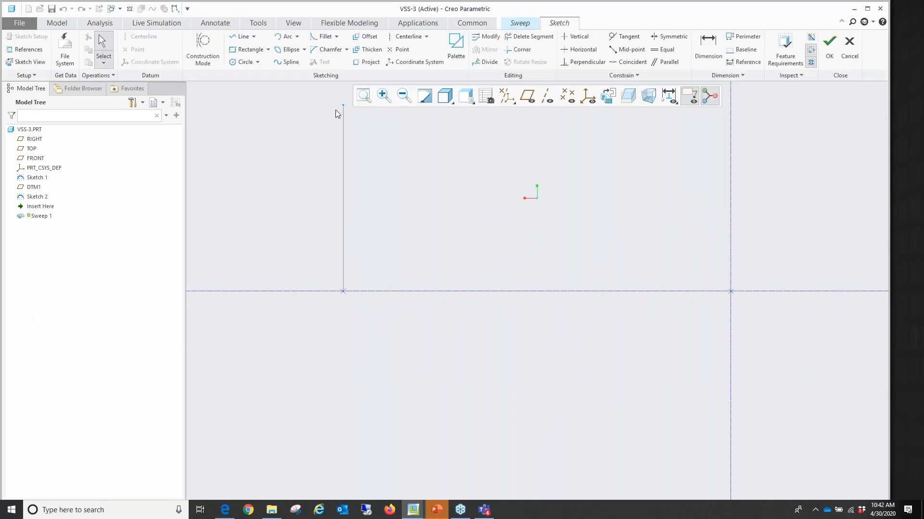
click(248, 49)
click(730, 291)
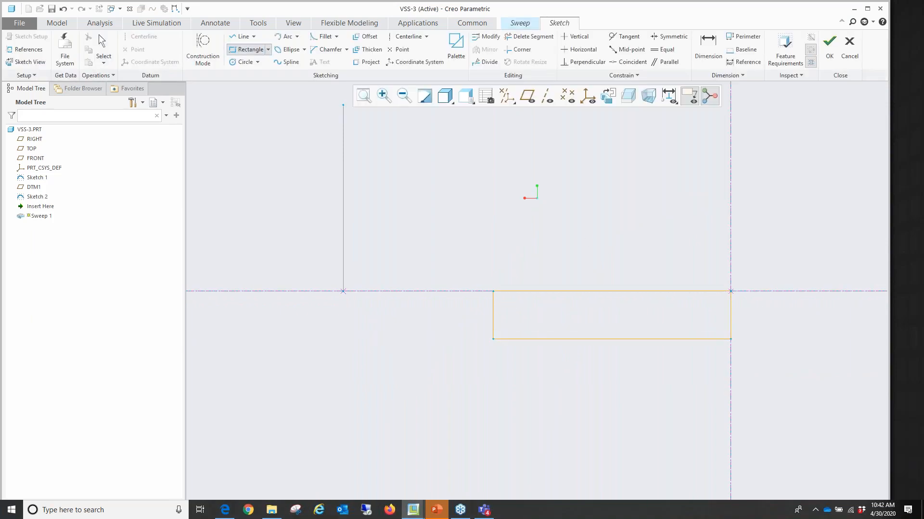
click(493, 339)
middle_click(639, 311)
Step: Set the rectangle's width to 35 and its height to 8, and accept the section sketch
double_click(638, 310)
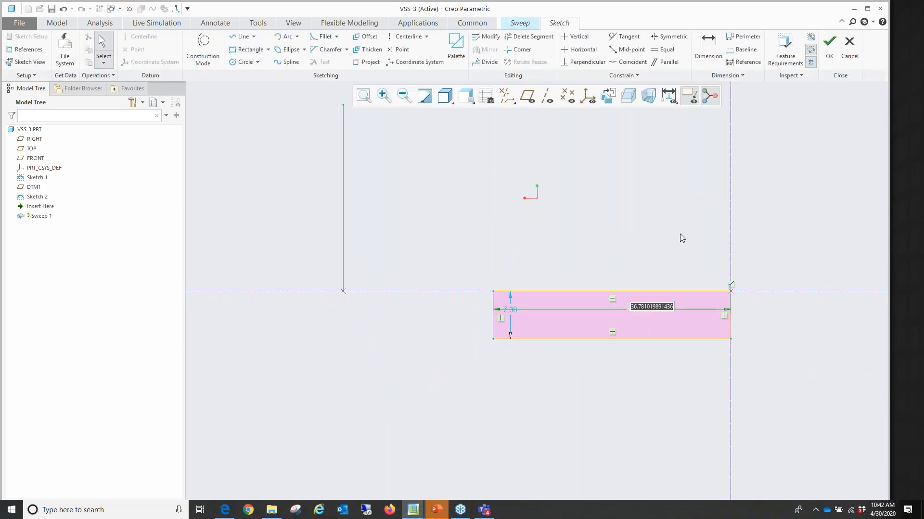
text(35)
key(Return)
double_click(513, 311)
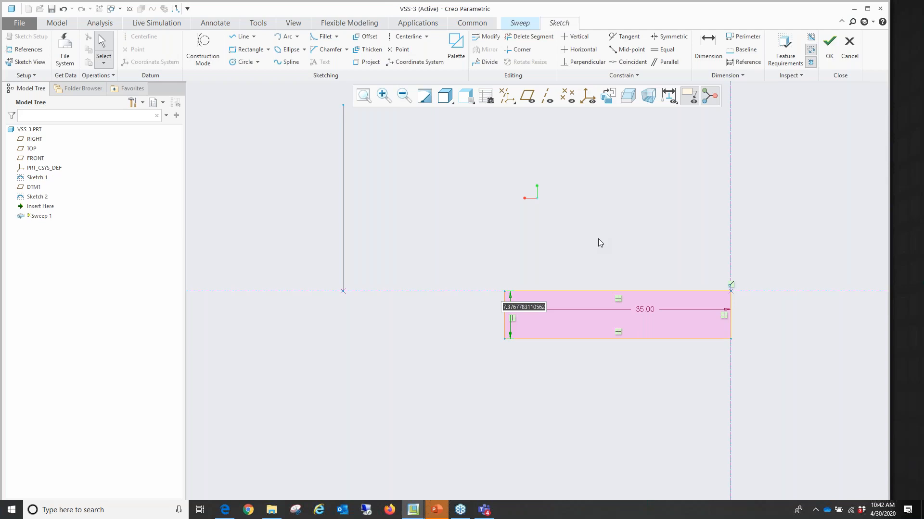
text(8)
key(Return)
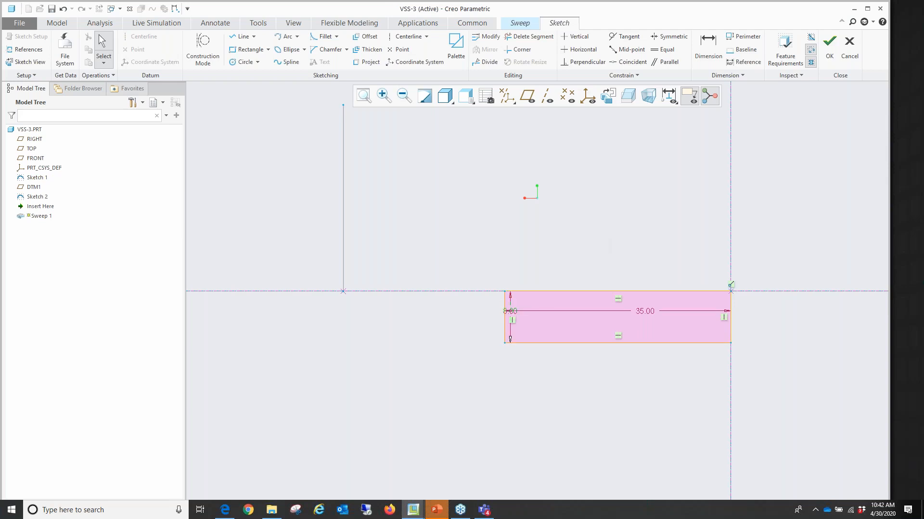
click(829, 47)
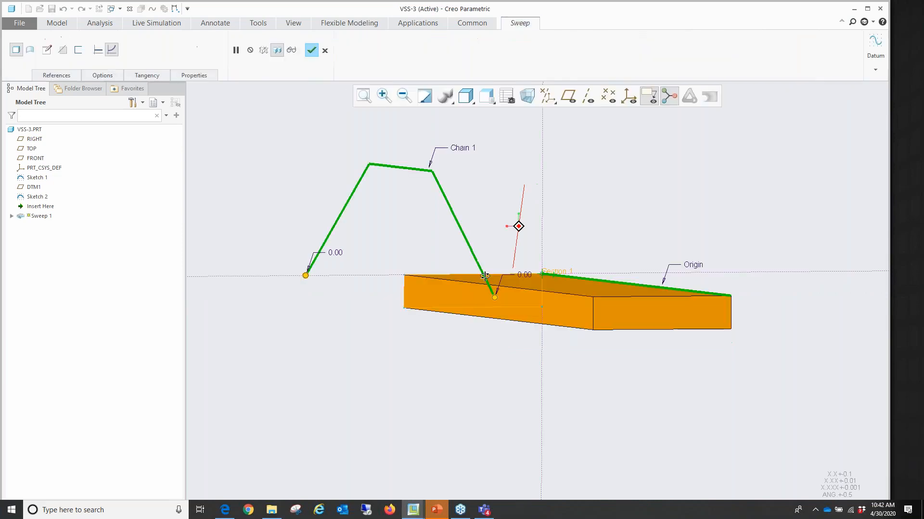
Step: Set the sweep's horizontal/vertical control to X-Trajectory using Chain 1, and complete the solid sweep
middle_drag(485, 276, 630, 338)
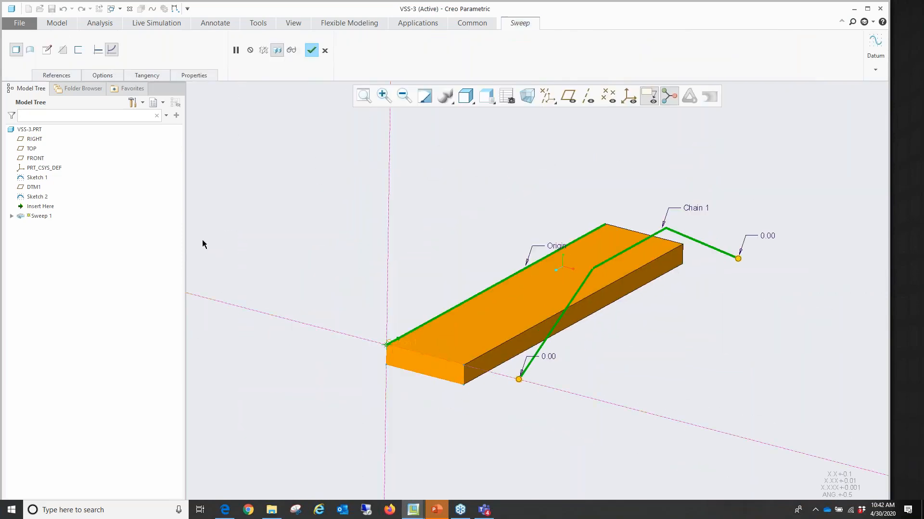
click(71, 77)
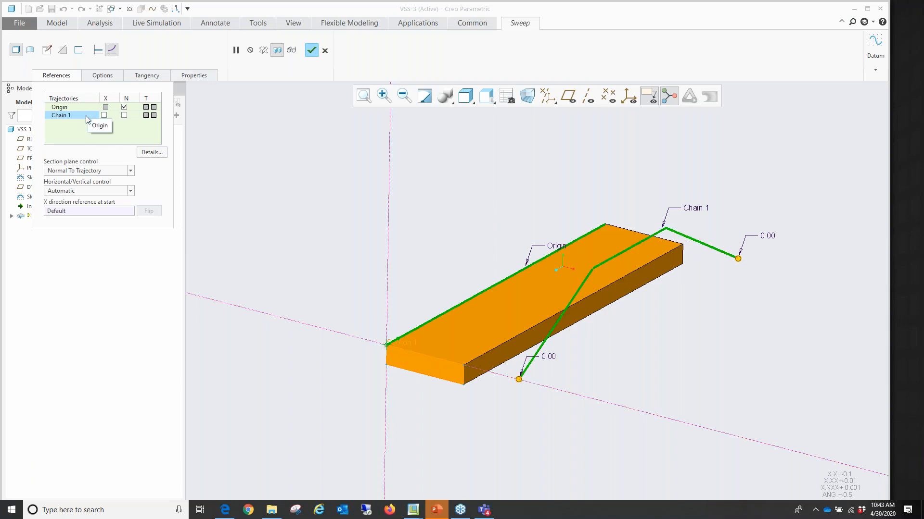
click(130, 191)
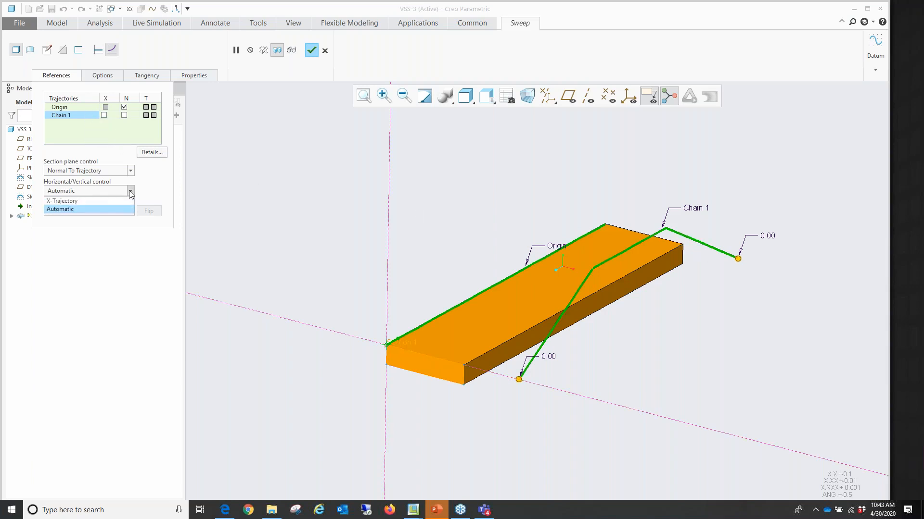
click(75, 203)
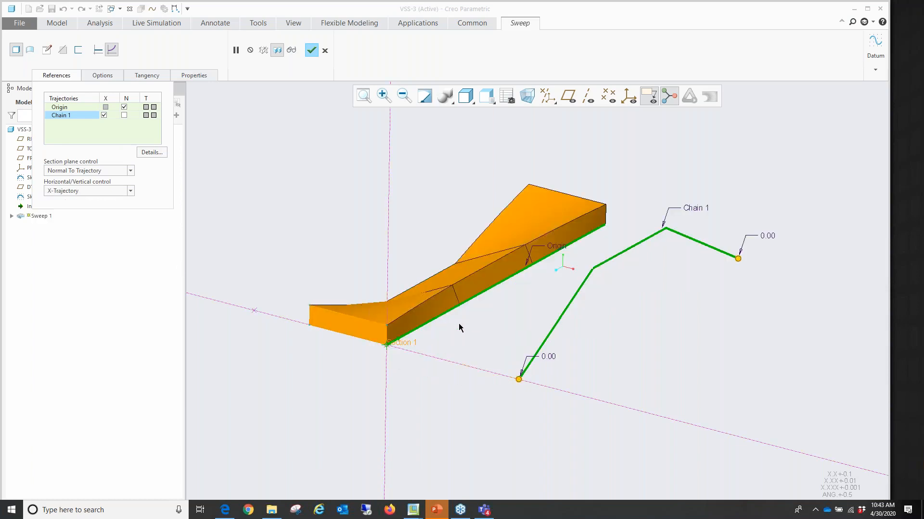
middle_drag(464, 328, 611, 334)
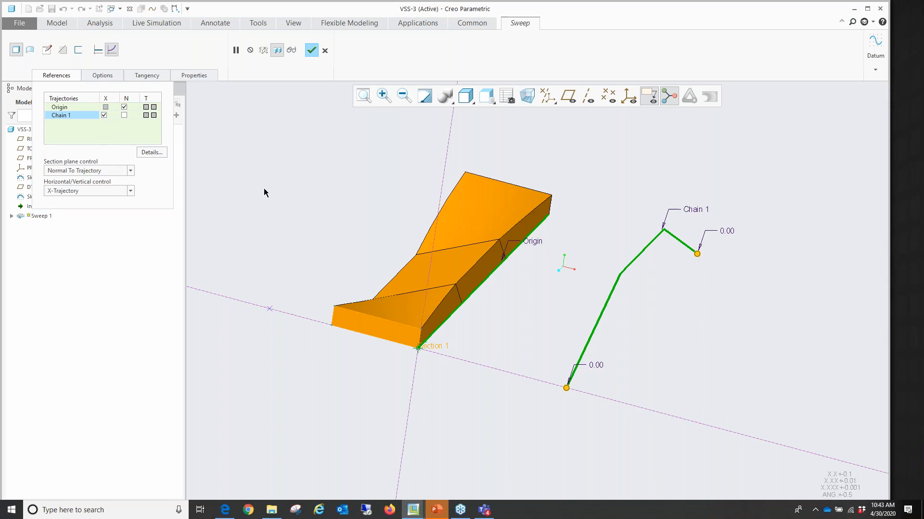
mouse_move(584, 302)
middle_down()
mouse_move(562, 266)
mouse_move(605, 301)
mouse_move(641, 309)
mouse_move(572, 304)
middle_up()
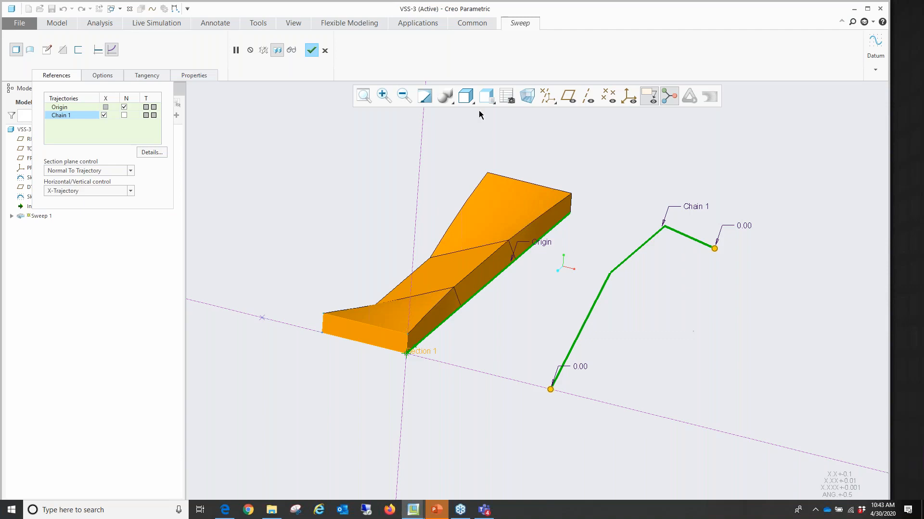
click(311, 51)
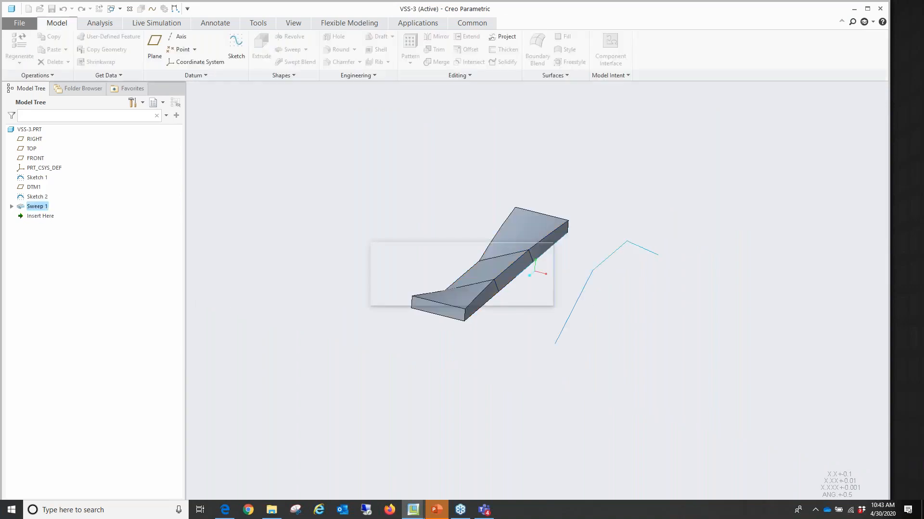
Step: Switch to the VSS-TANGENT part and inspect the connecting sweep, the curved end surface and the stepped block by selecting each
click(120, 9)
click(144, 62)
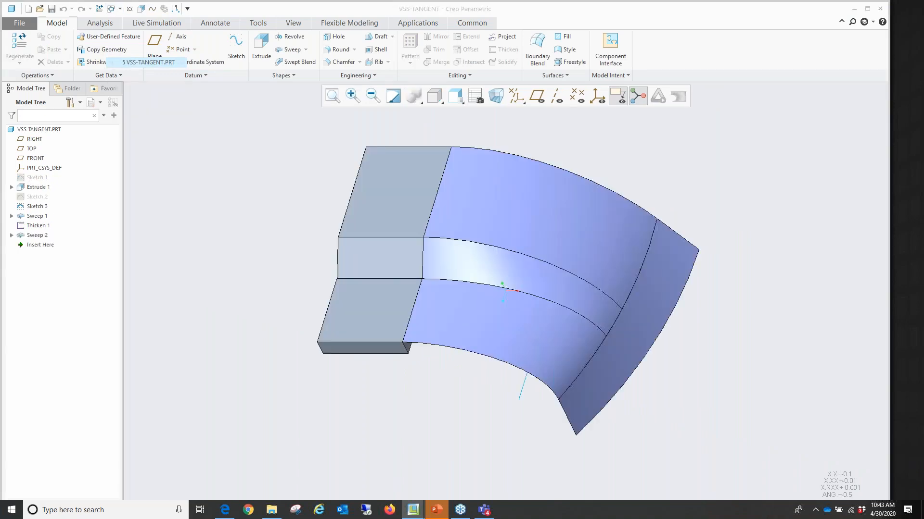
click(591, 215)
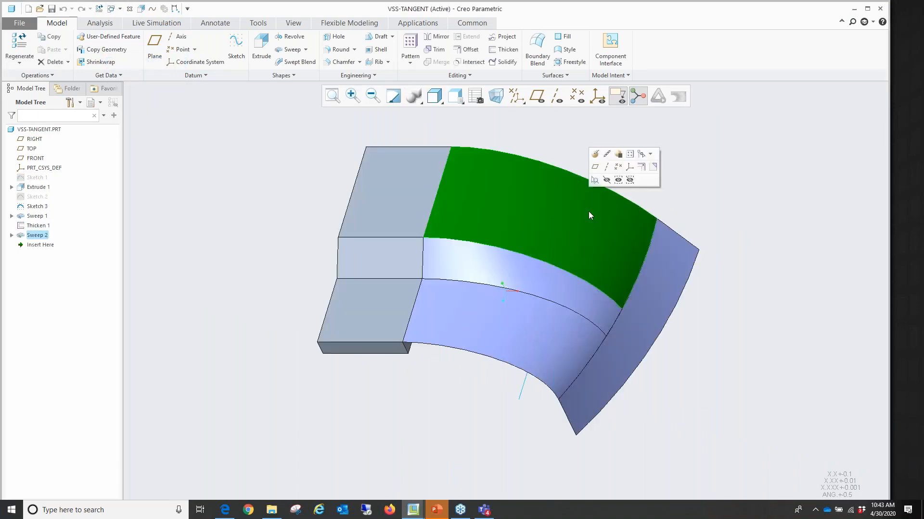
click(749, 178)
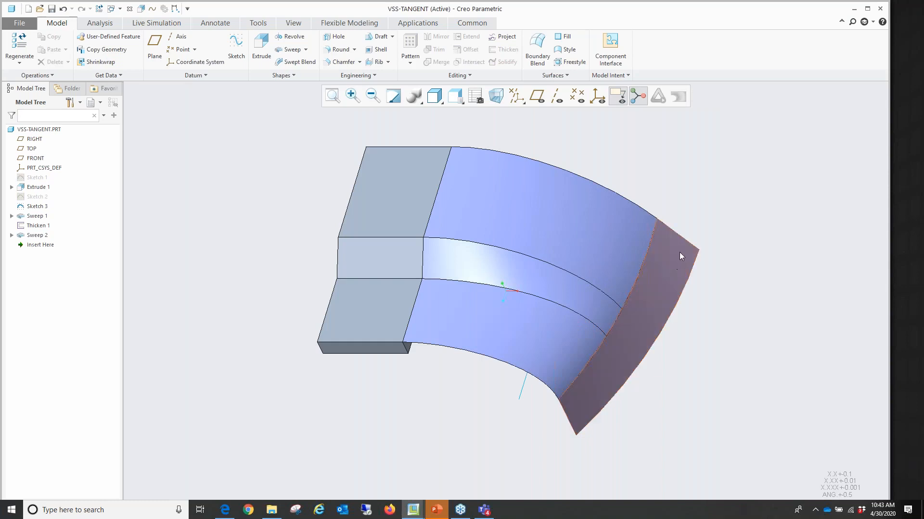
click(677, 264)
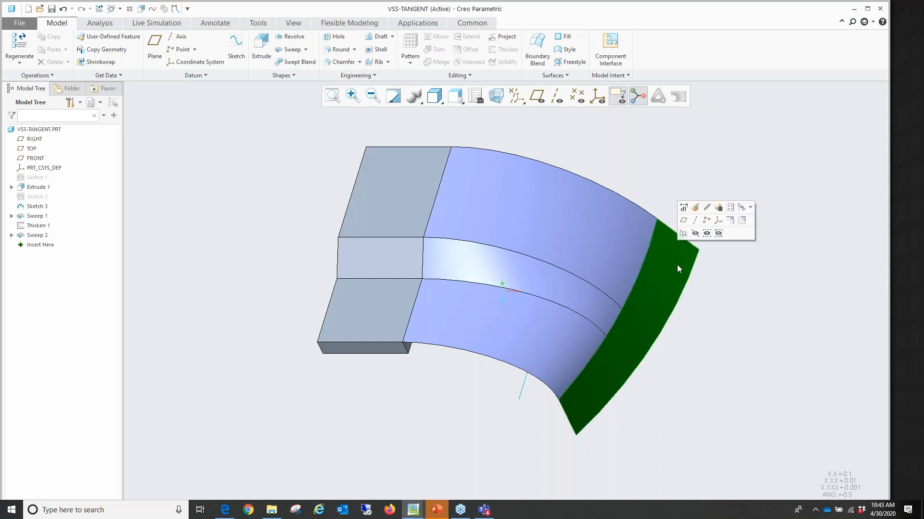
click(404, 201)
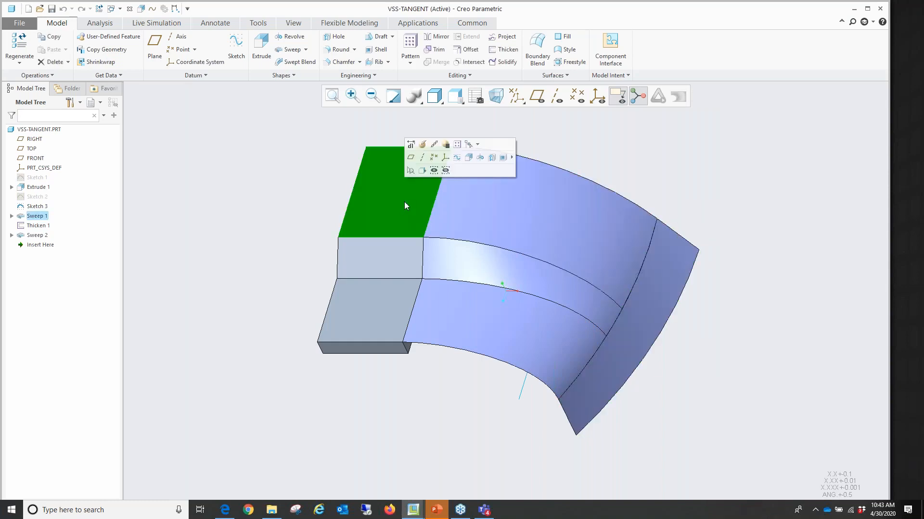
click(702, 156)
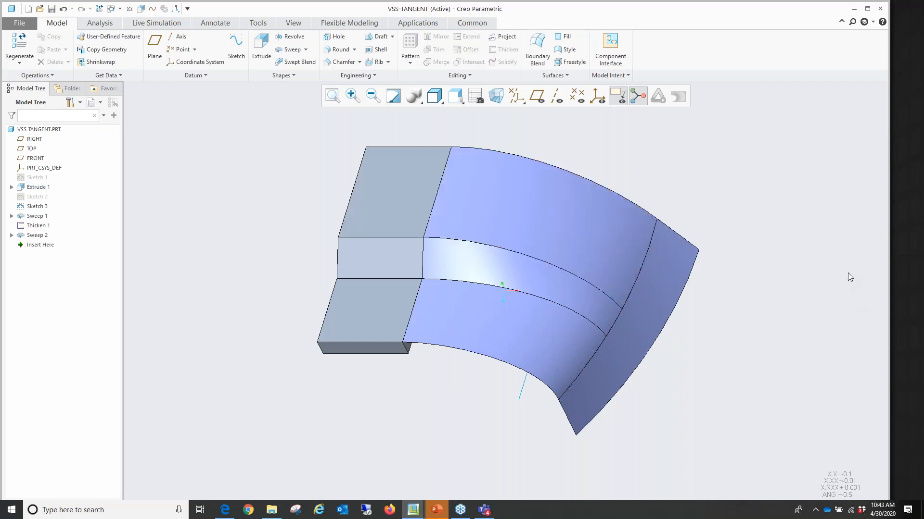
Step: Delete the sweep surface that bridges the stepped block and the curved surface
click(569, 228)
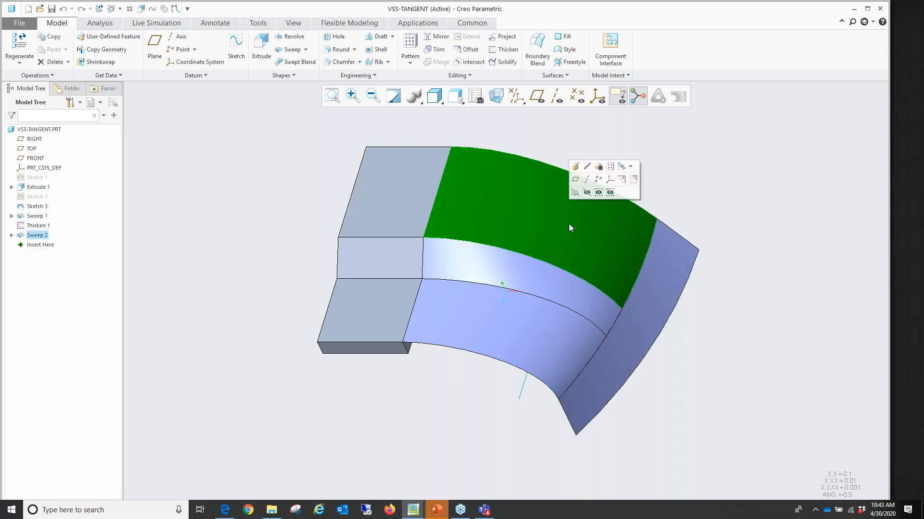
key(Delete)
click(419, 275)
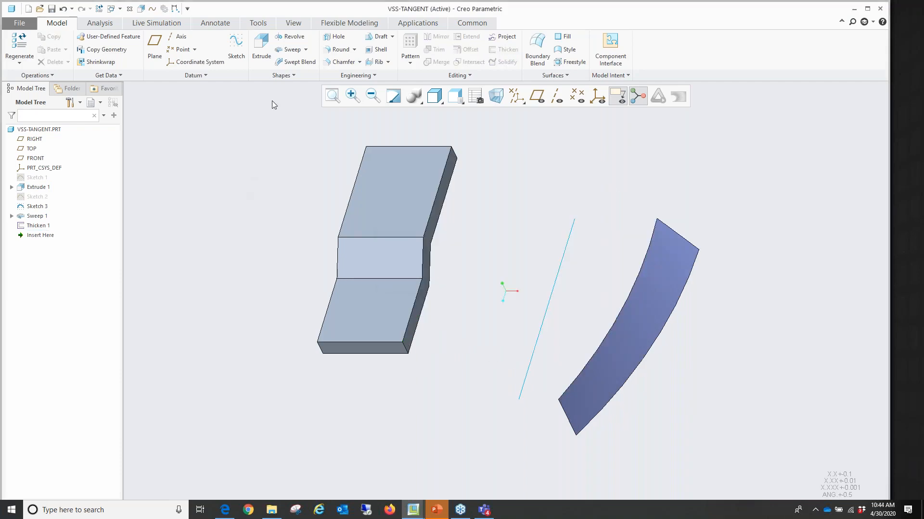
Step: Start a surface sweep with the straight sketched line as the origin trajectory, and flip its start point to the far end
click(291, 50)
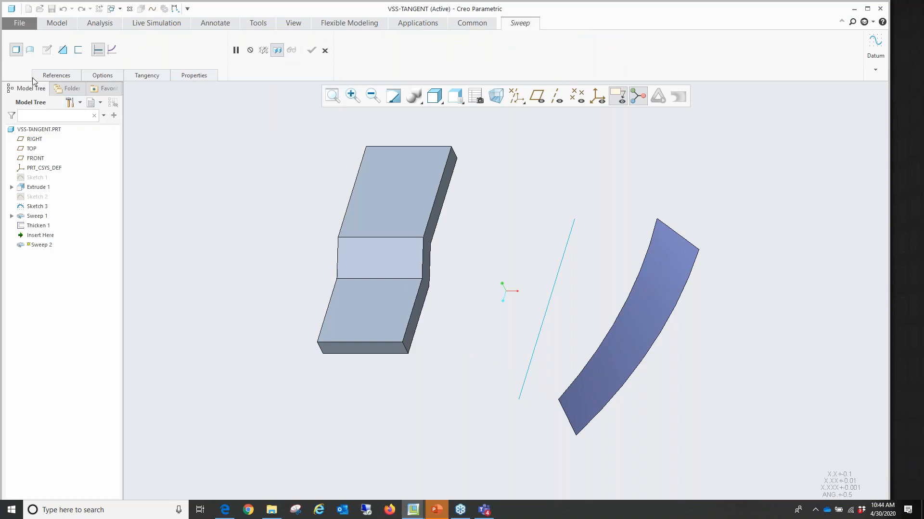
click(30, 51)
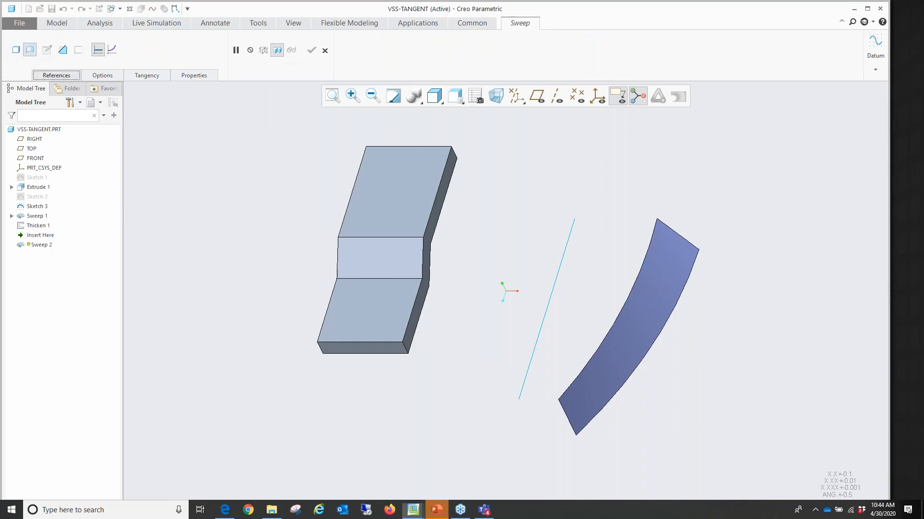
click(56, 75)
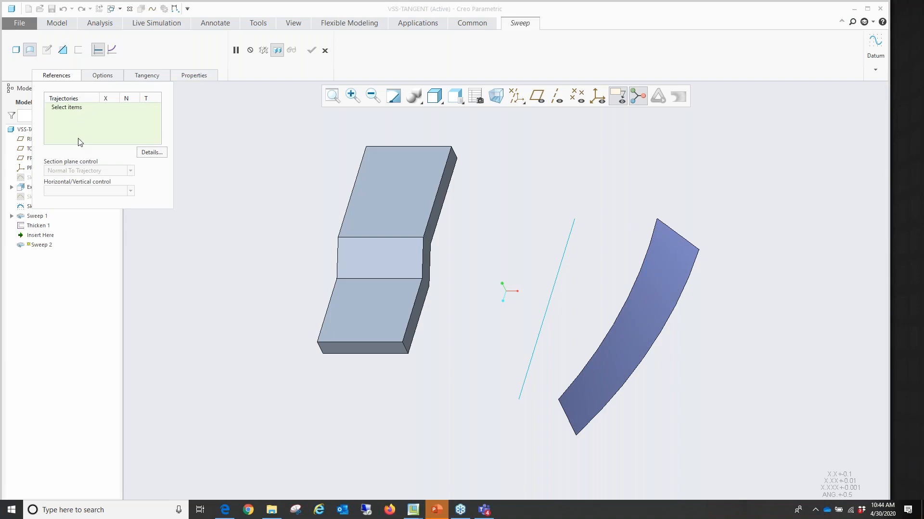
click(552, 293)
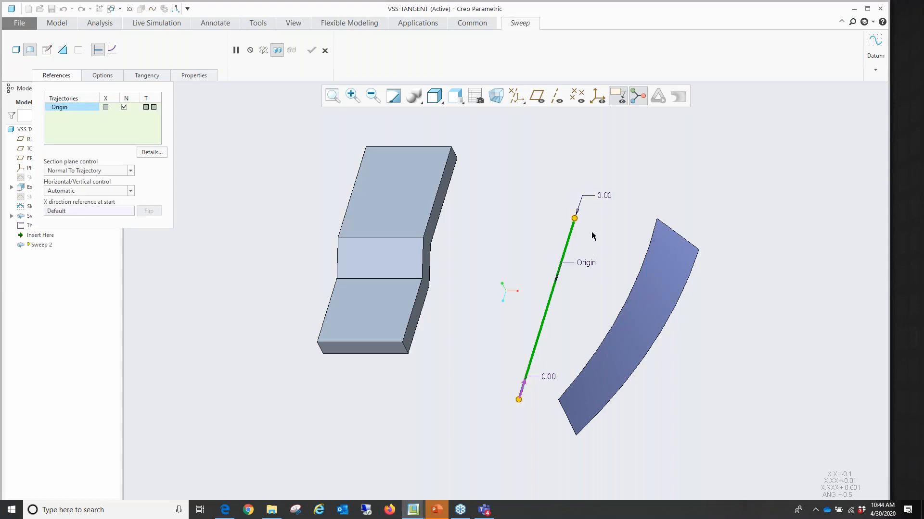
click(523, 389)
Step: Add the curved surface's near edge as Chain 1 and the block's three-segment upper edge as Chain 2
click(643, 271)
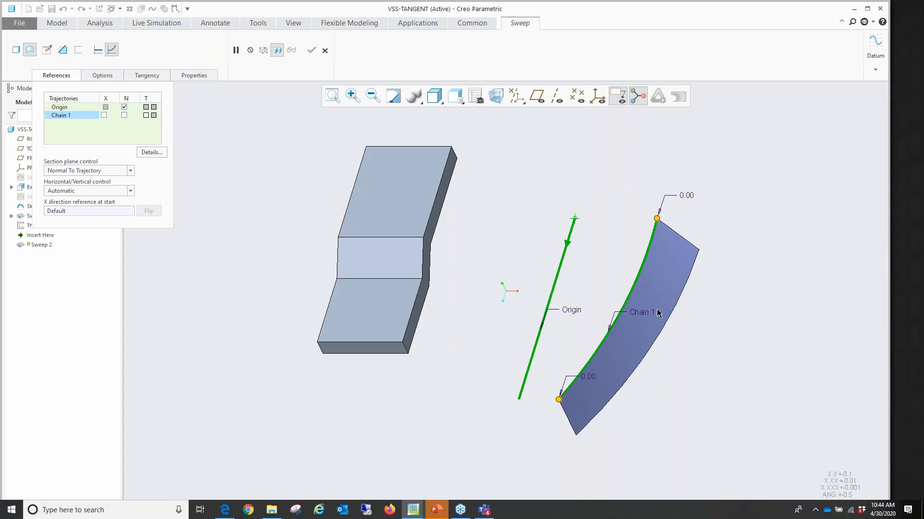
ctrl+click(439, 195)
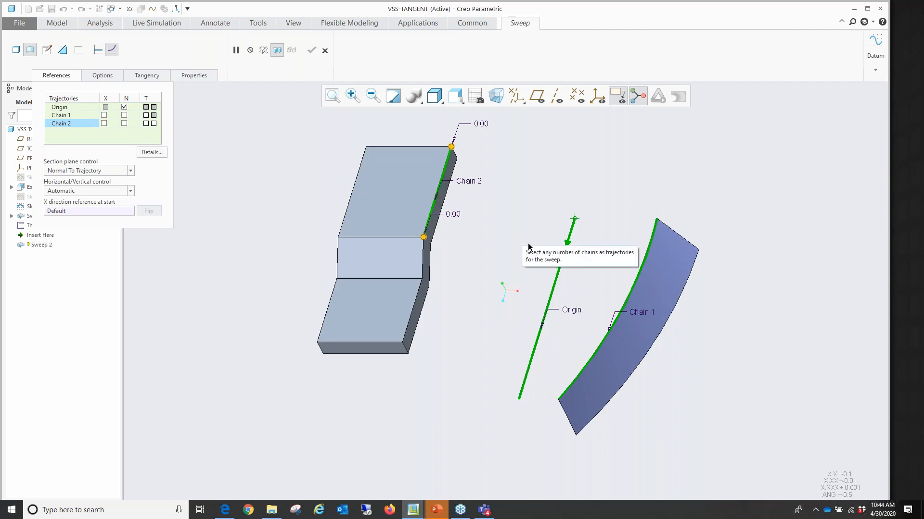
shift+click(423, 263)
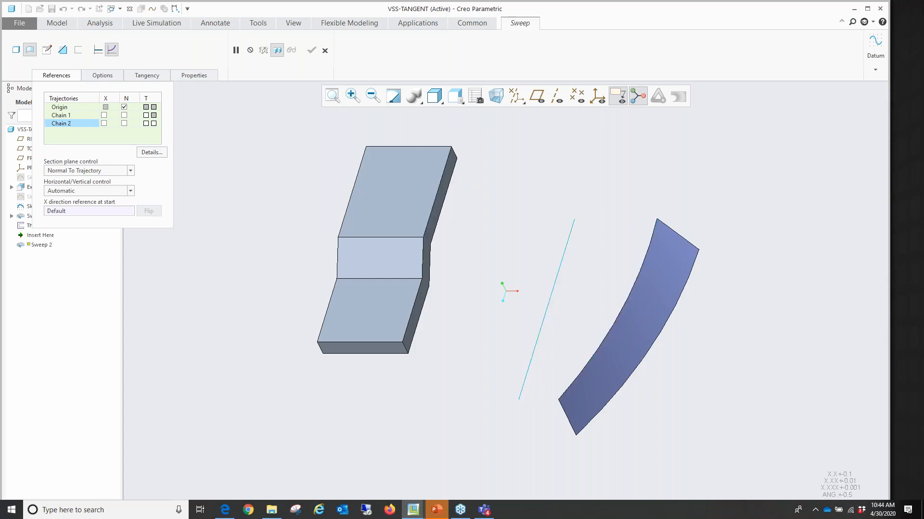
shift+click(415, 307)
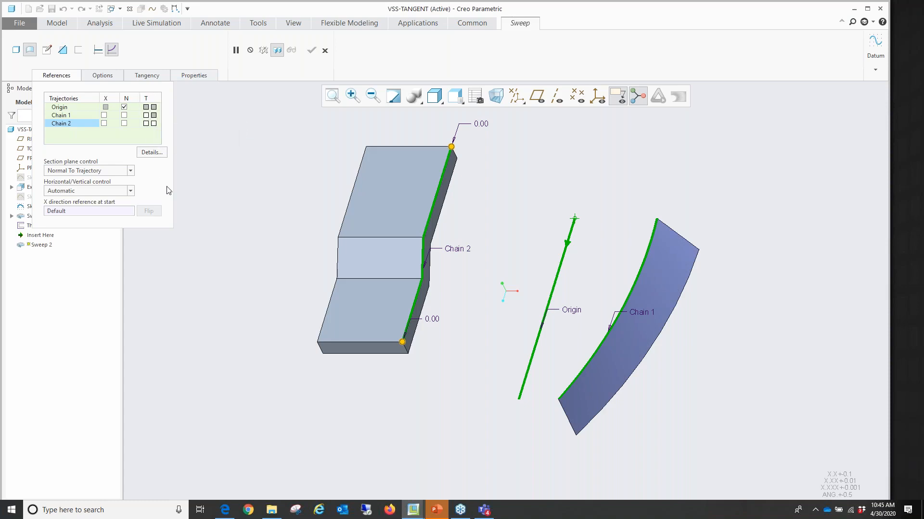
Step: Sketch a two-point spline section from the block's upper corner to the start of the curved surface's edge
click(50, 54)
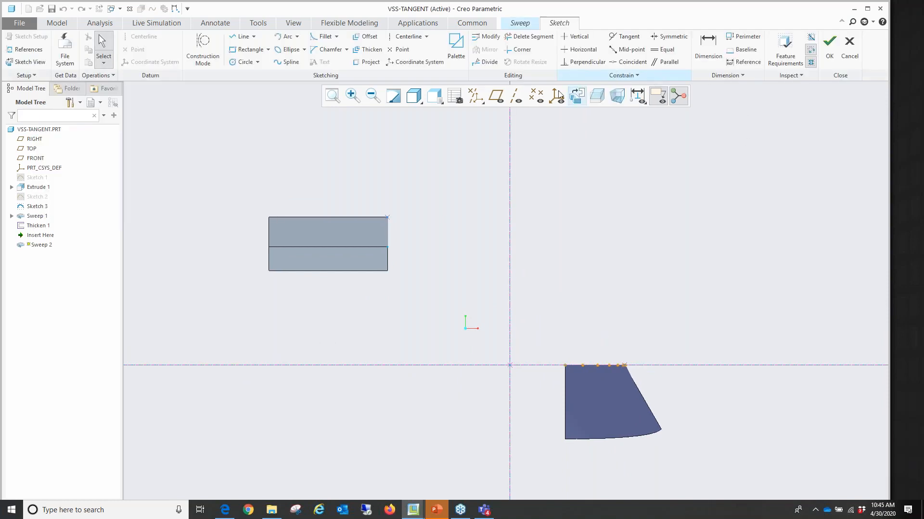
click(282, 65)
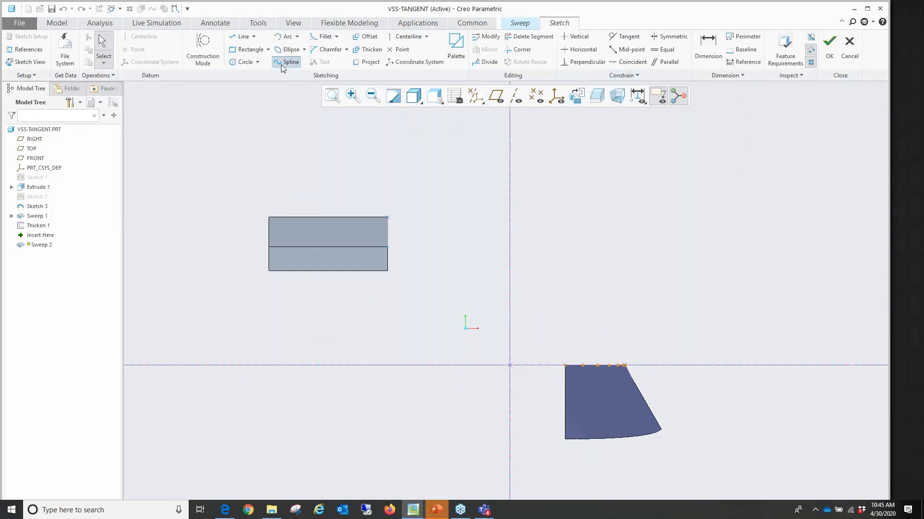
click(388, 218)
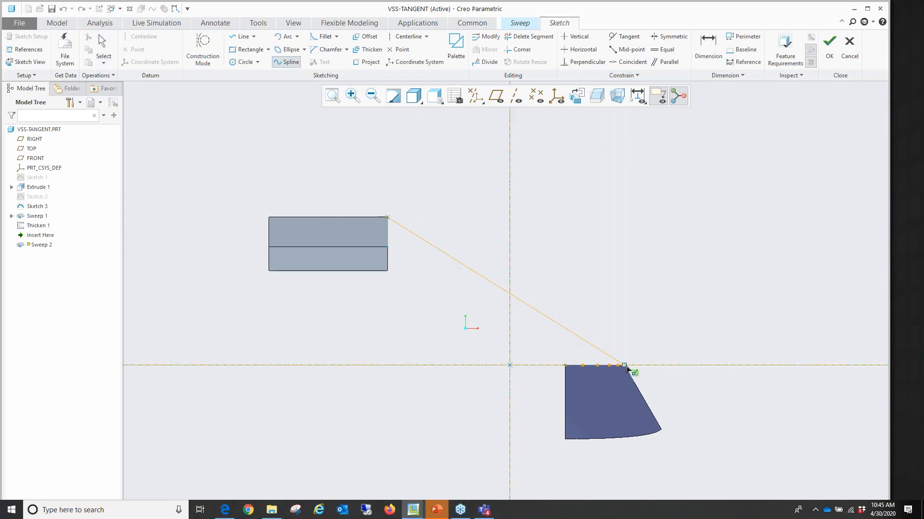
click(625, 367)
middle_click(620, 356)
mouse_move(621, 356)
middle_down()
mouse_move(601, 232)
mouse_move(596, 250)
middle_up()
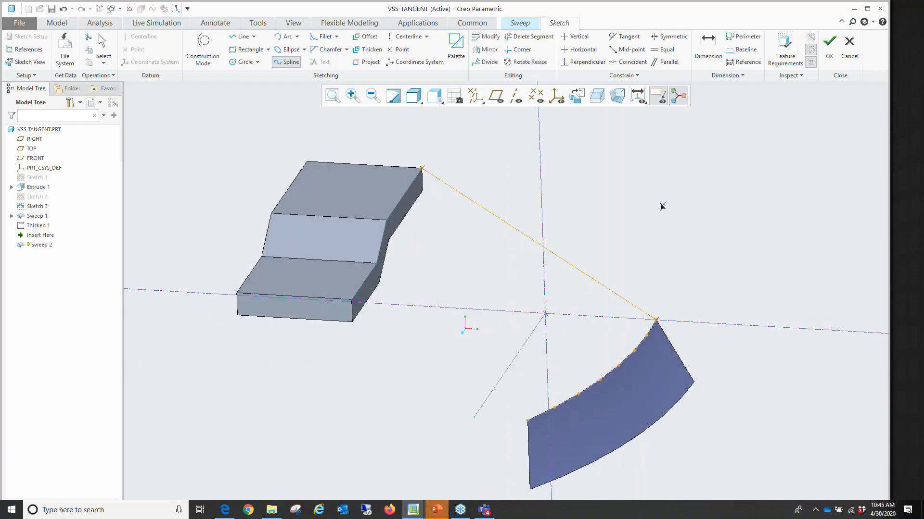
Step: Constrain the spline tangent to the block's top edge and the curved surface's side edge, and accept the section sketch
key(Delete)
key(ctrl+z)
click(99, 34)
click(530, 238)
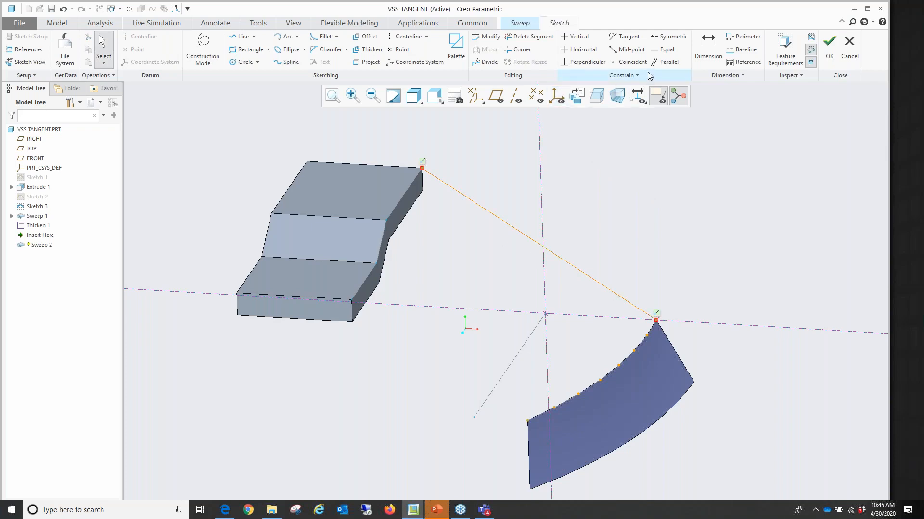
click(623, 36)
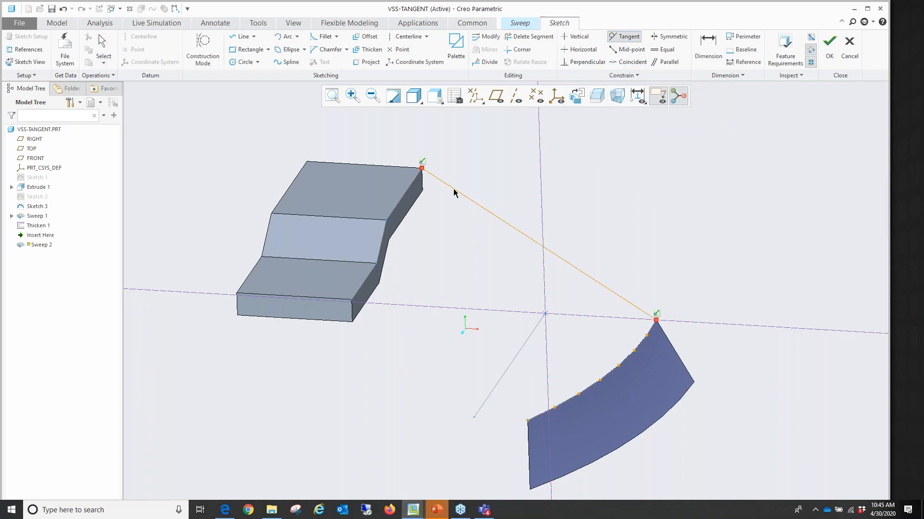
click(401, 168)
click(672, 336)
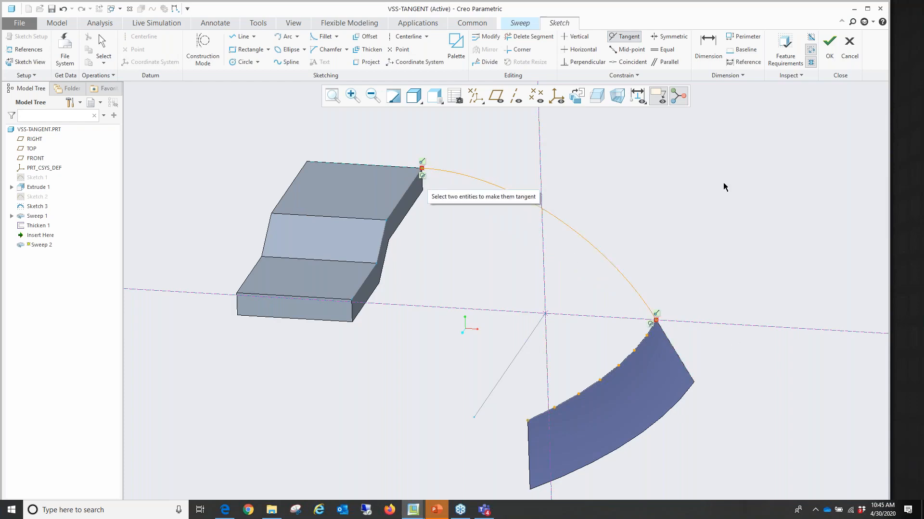
click(832, 52)
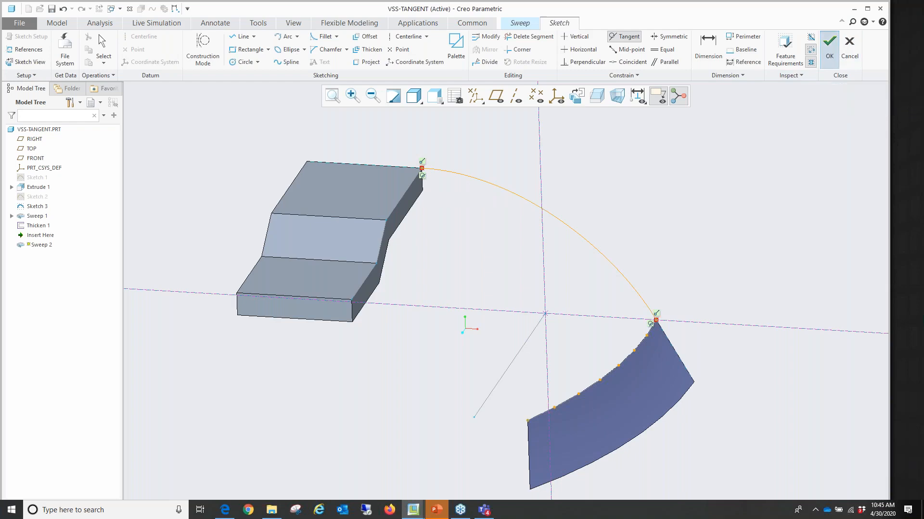
Step: Inspect the previewed sweep surface where it meets the block and the curved surface, and cancel the sweep
mouse_move(707, 212)
middle_down()
mouse_move(723, 210)
mouse_move(645, 355)
middle_up()
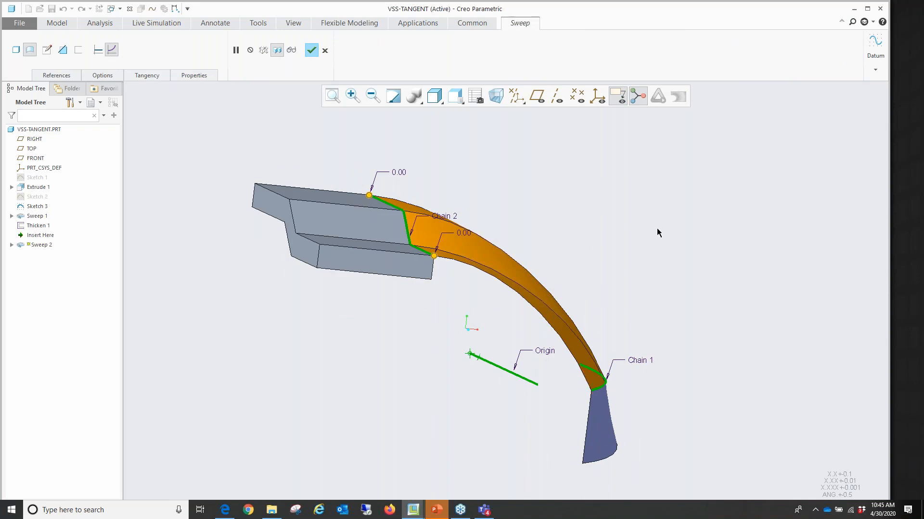
middle_drag(658, 233, 631, 253)
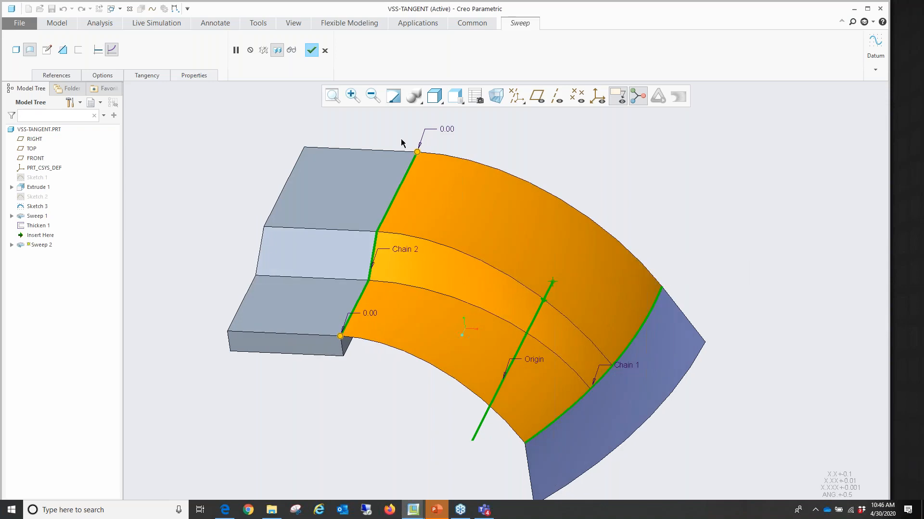
click(325, 51)
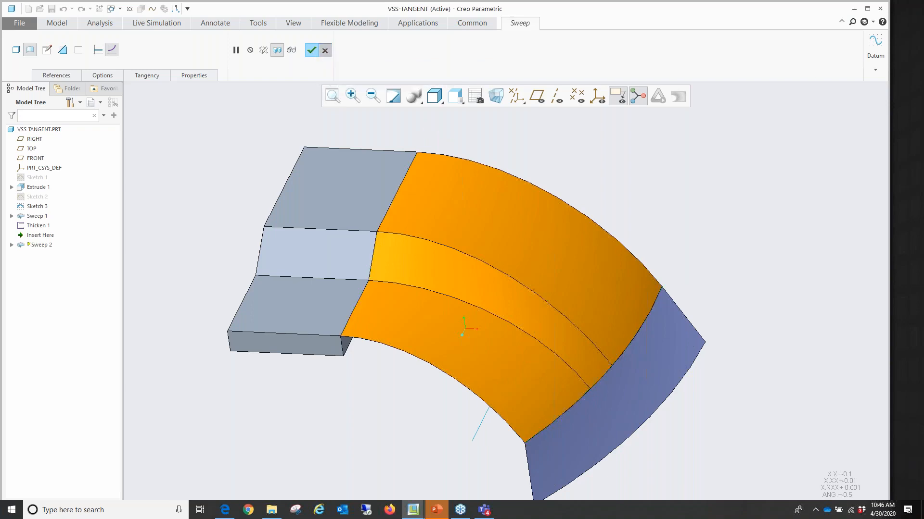
click(462, 282)
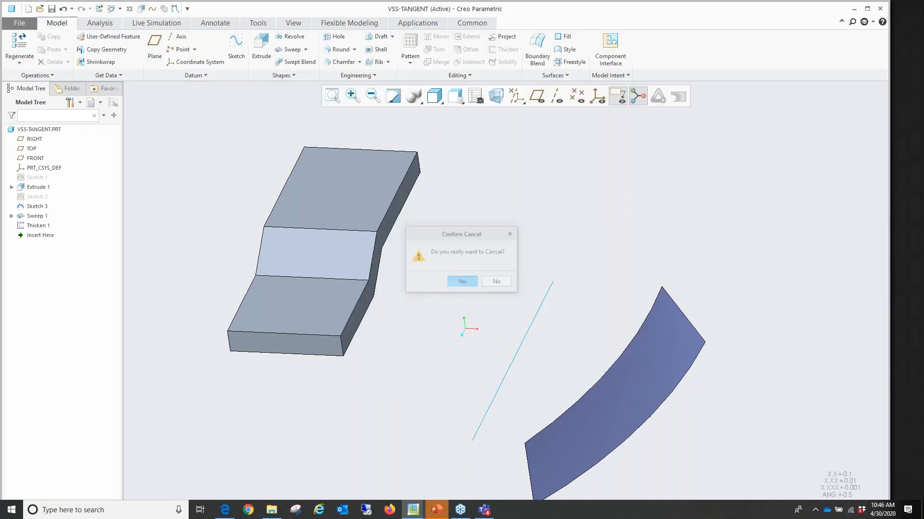
Step: Start a new sweep with the straight line as origin, the curved surface's near edge as Chain 1 and the block's three-segment edge as Chain 2
click(295, 50)
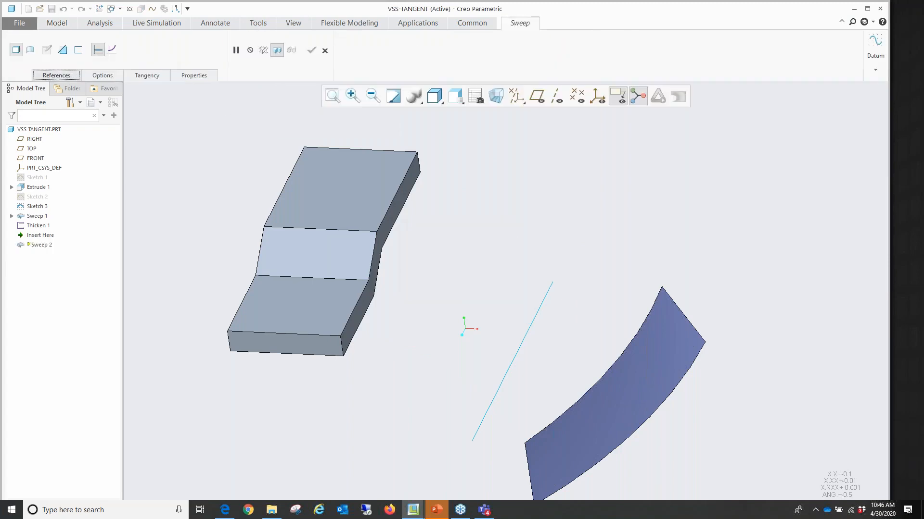
click(522, 347)
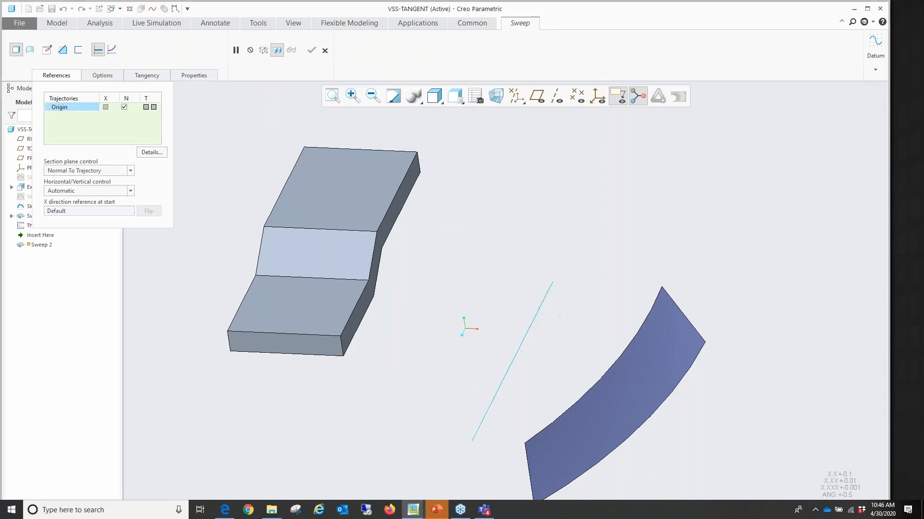
ctrl+click(637, 332)
ctrl+click(404, 187)
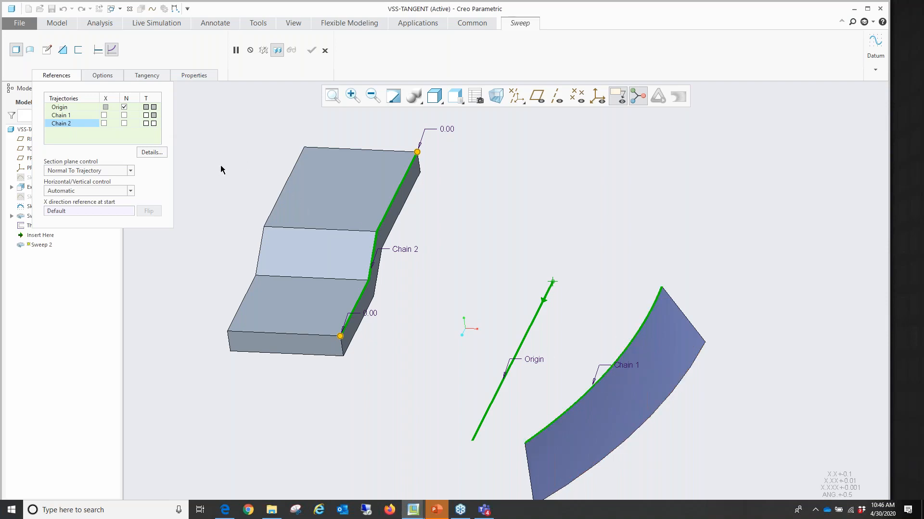
Step: Enable the first tangency option for both Chain 1 and Chain 2, and open the sweep's section sketch
click(146, 116)
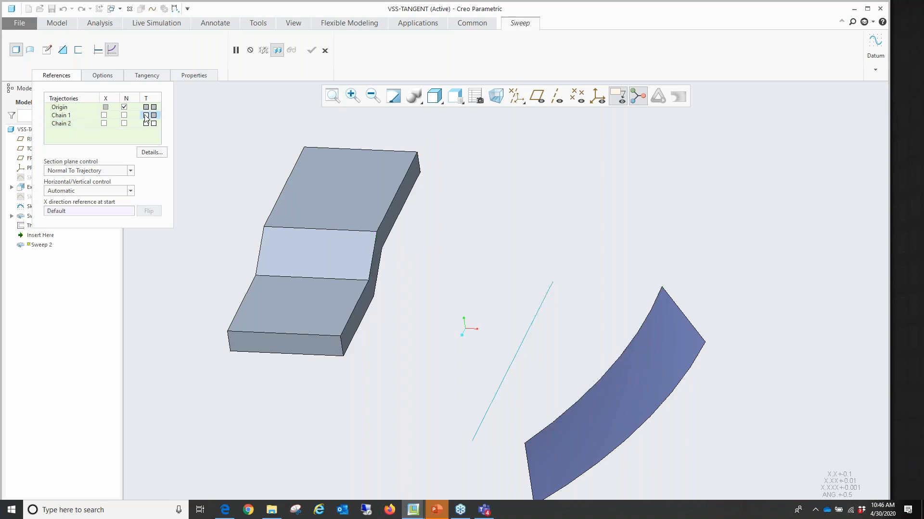
click(146, 116)
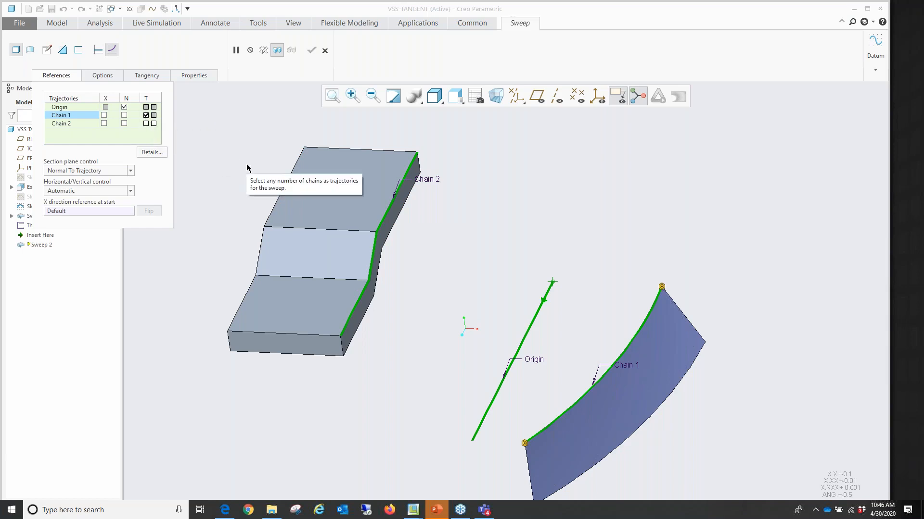
click(146, 124)
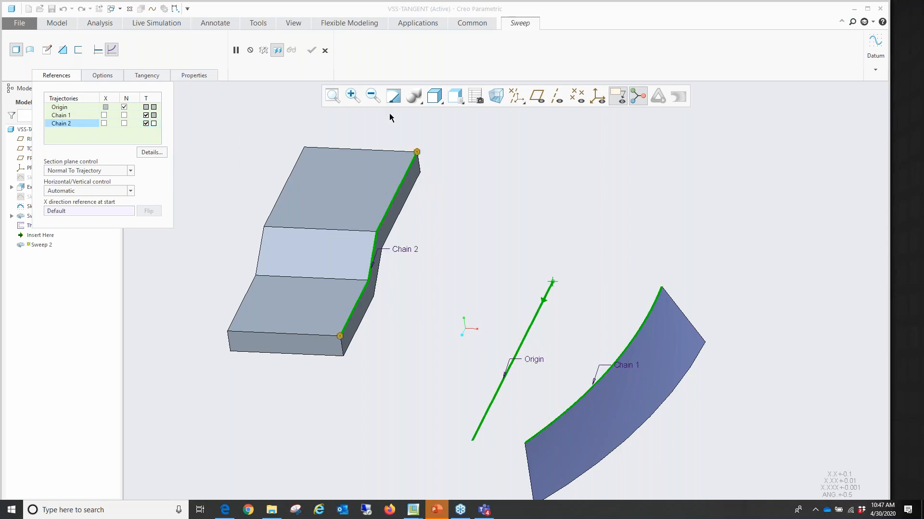
click(50, 55)
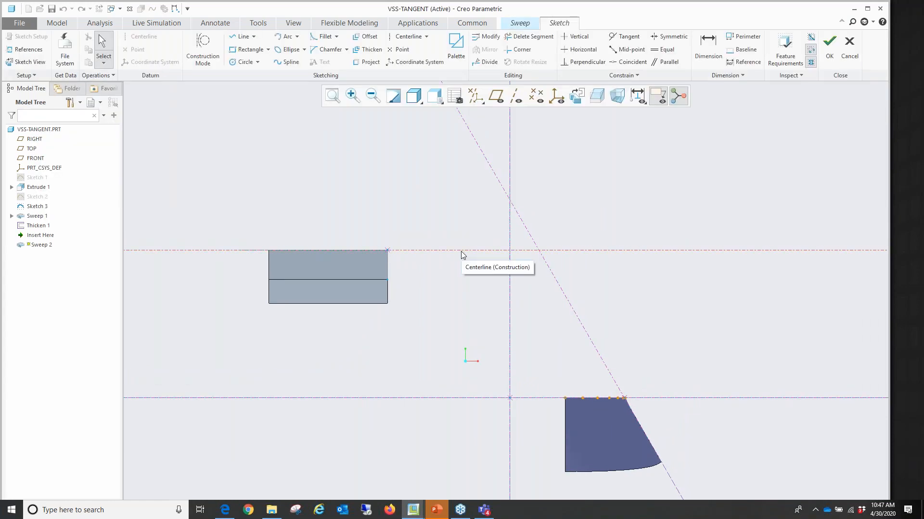
Step: Leave the empty section sketch, switch Chain 2 to its second tangency option, and reopen the section sketch to see the tangency centerline
click(831, 57)
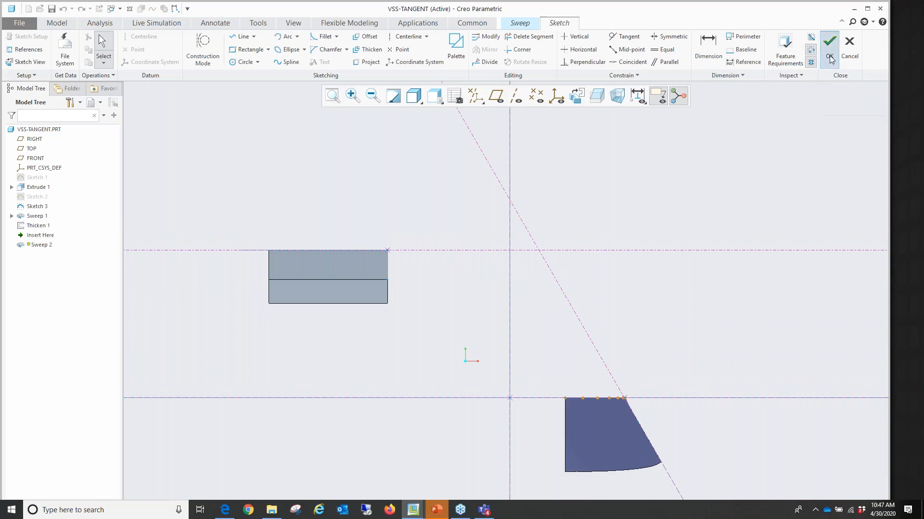
click(830, 57)
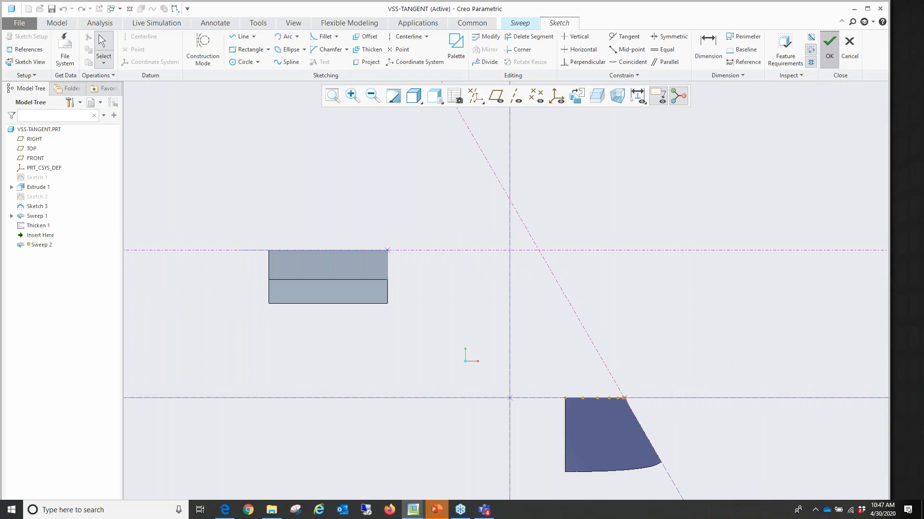
click(467, 285)
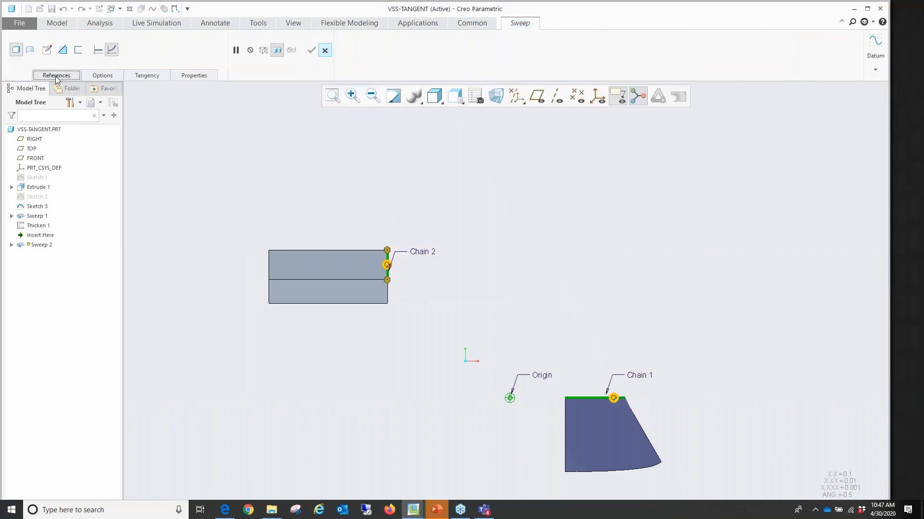
click(56, 76)
click(154, 123)
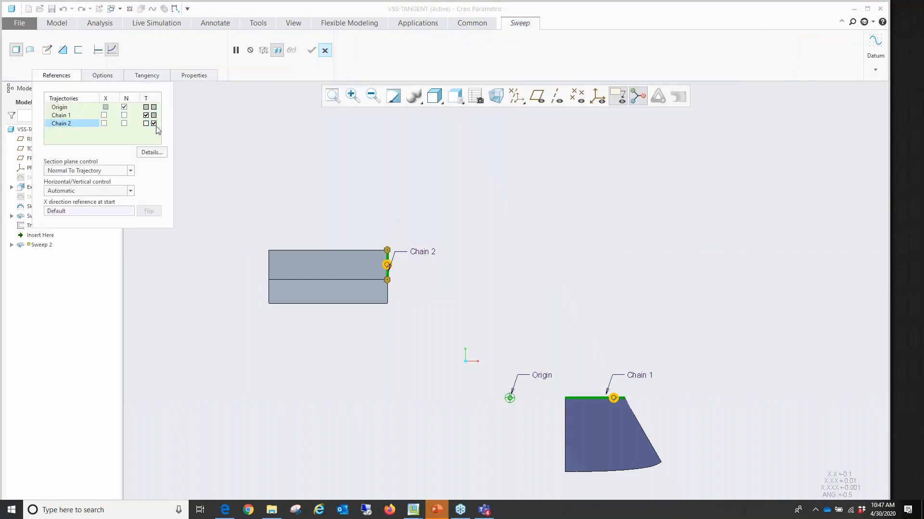
click(47, 50)
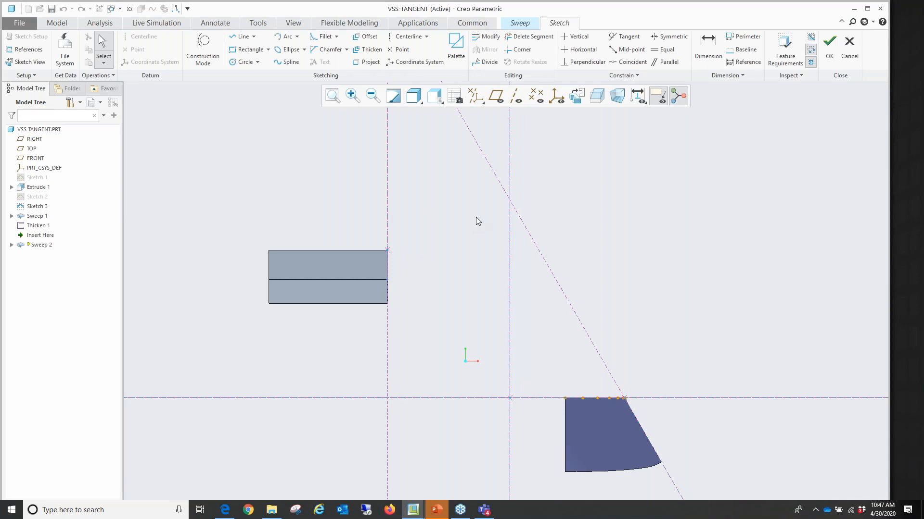
Step: Exit the empty section sketch, switch Chain 2 back to its first tangency option, and reopen the section sketch
click(829, 61)
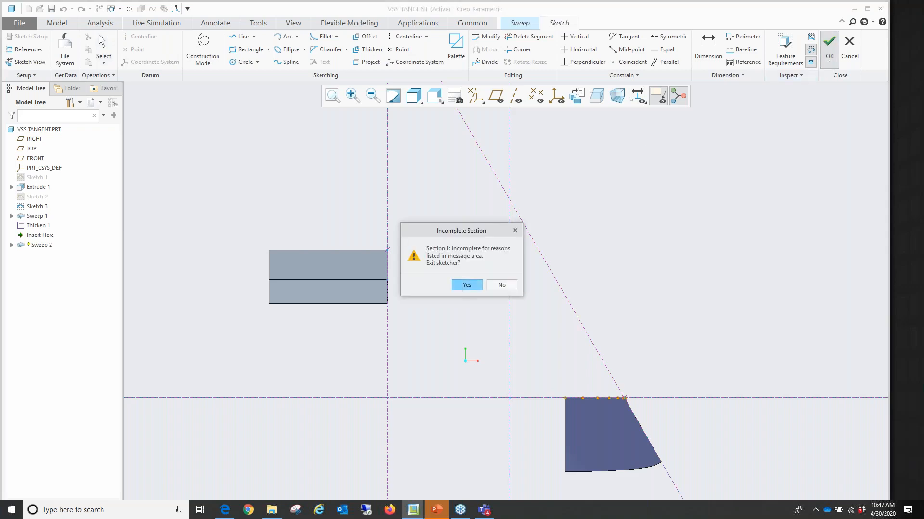
click(462, 287)
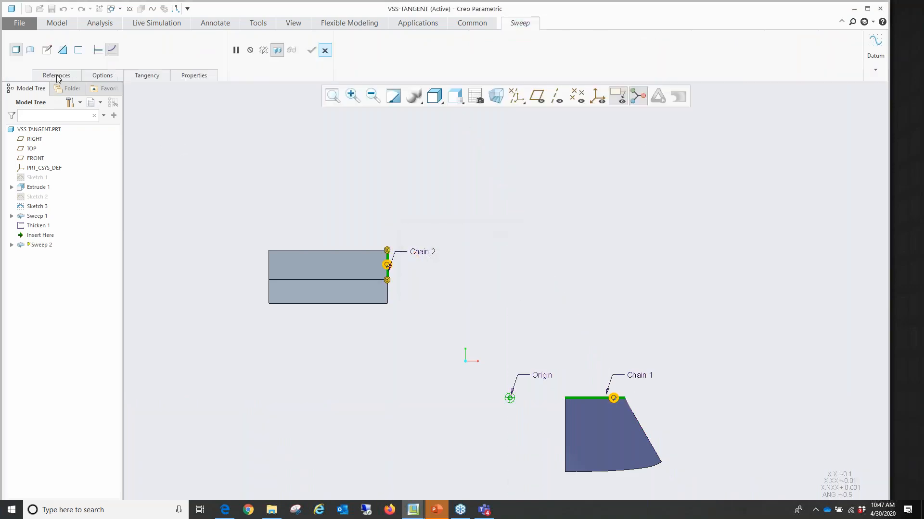
click(56, 75)
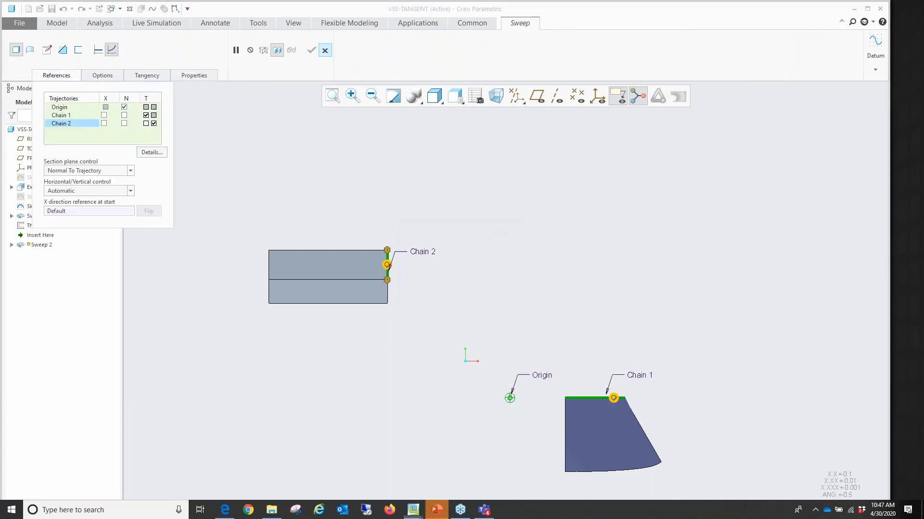
click(145, 123)
click(46, 50)
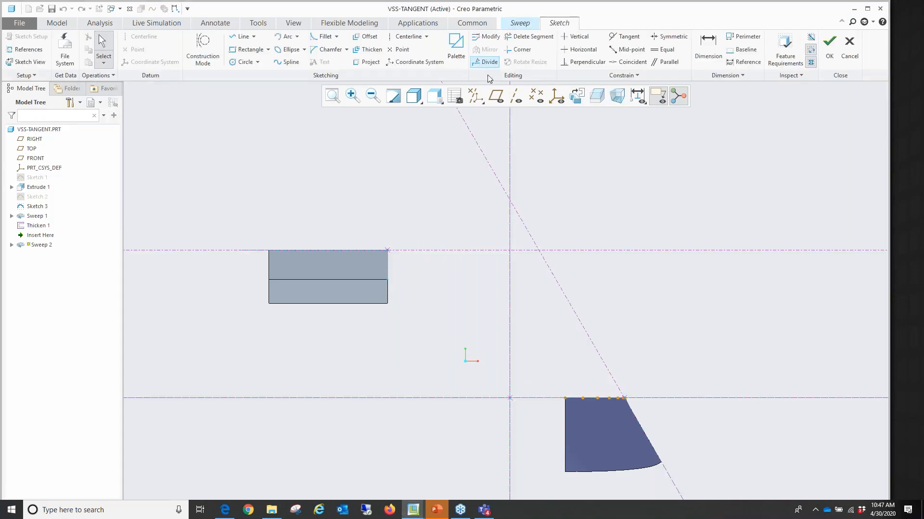
Step: Sketch a two-point spline from the block's upper corner at Chain 2 to the curved surface's corner at Chain 1
click(278, 64)
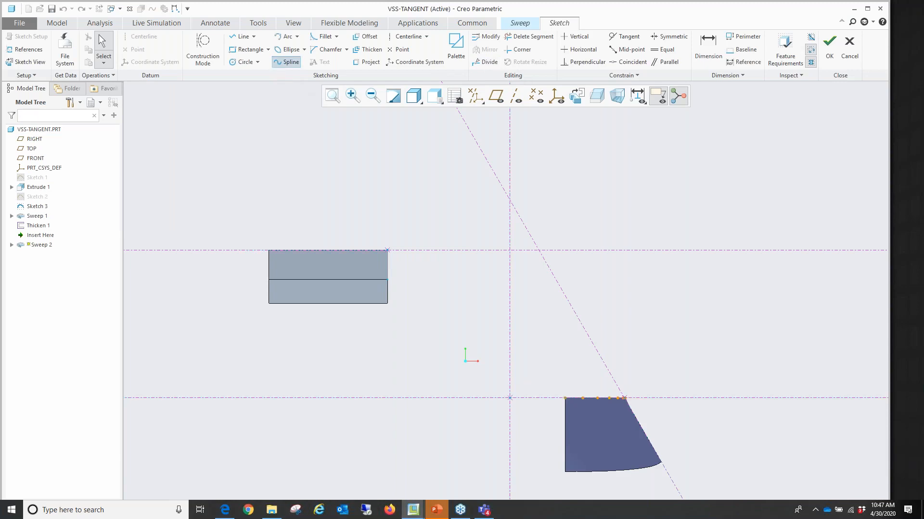
click(387, 250)
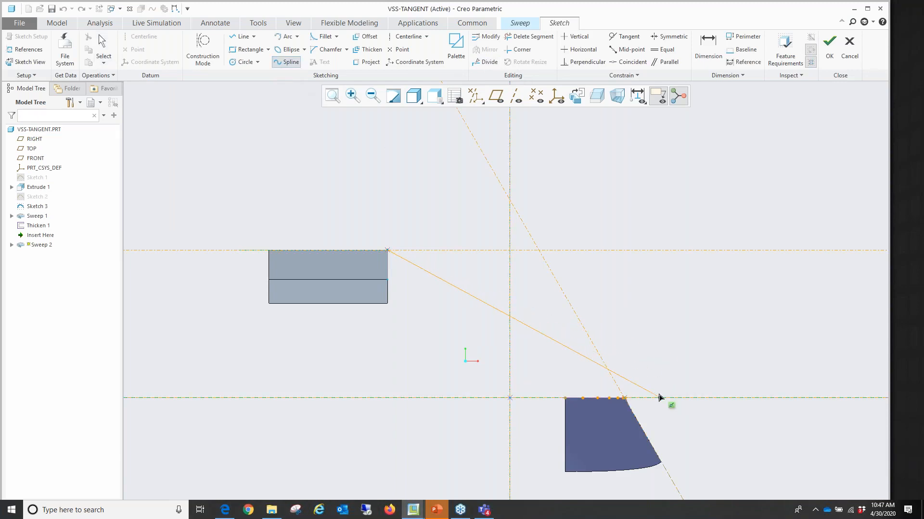
click(632, 400)
middle_click(657, 322)
middle_click(464, 361)
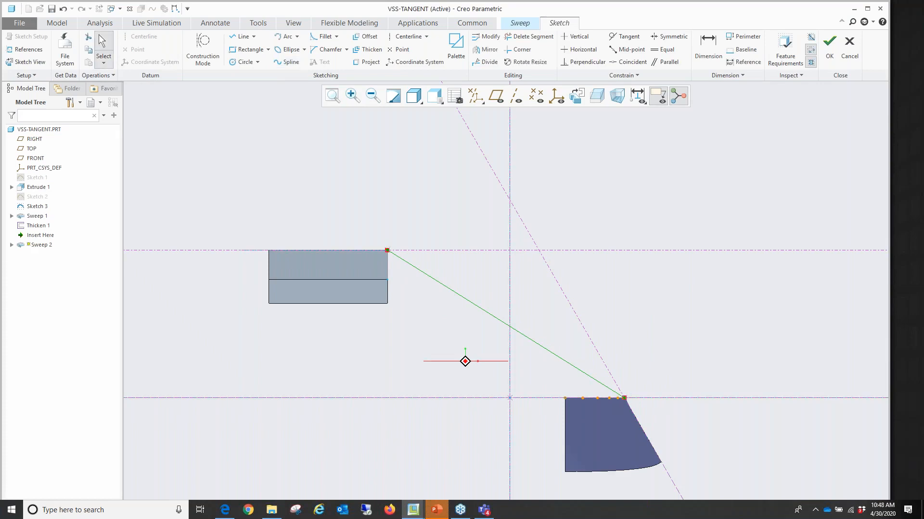
Step: Constrain the spline tangent to the construction centerlines at the block and the curved surface, and accept the section sketch
middle_drag(665, 293, 634, 327)
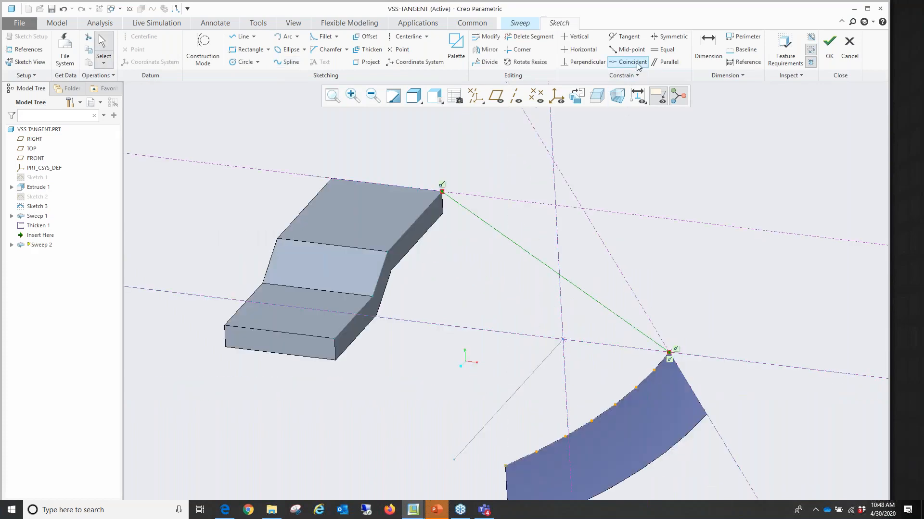
click(624, 37)
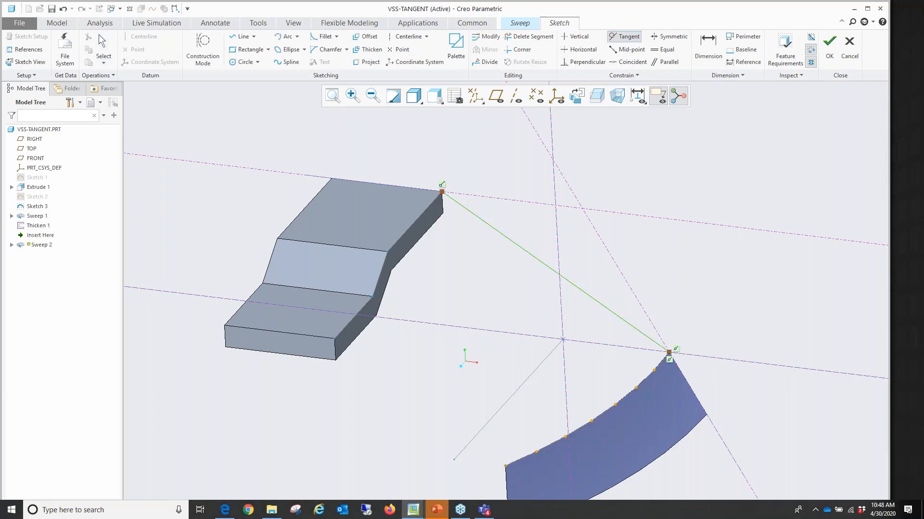
click(483, 197)
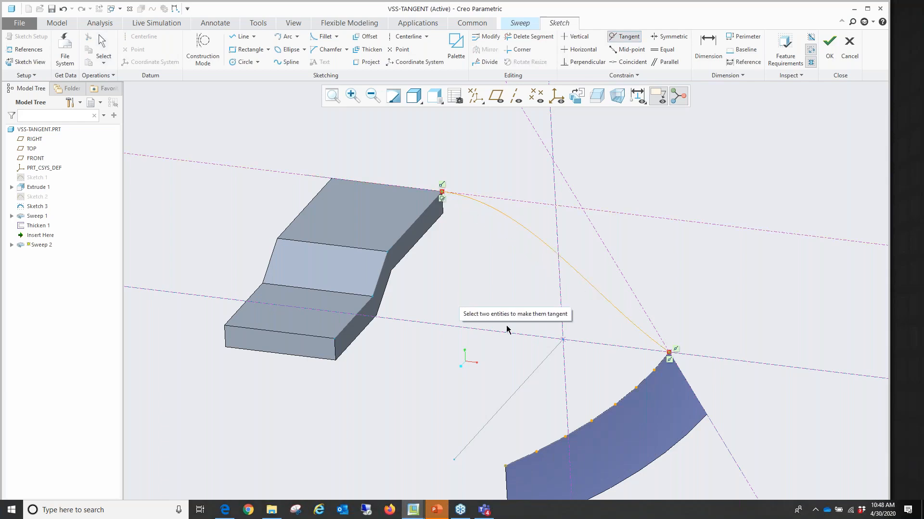
click(635, 325)
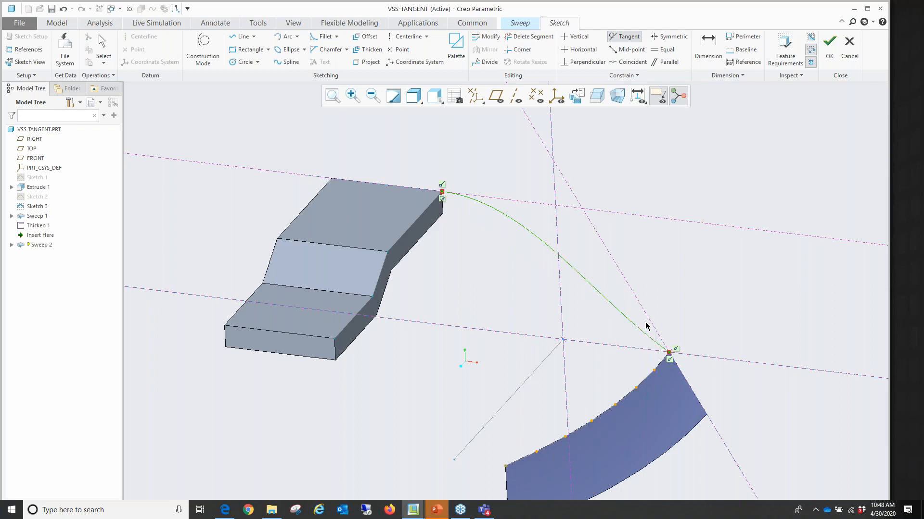
click(652, 324)
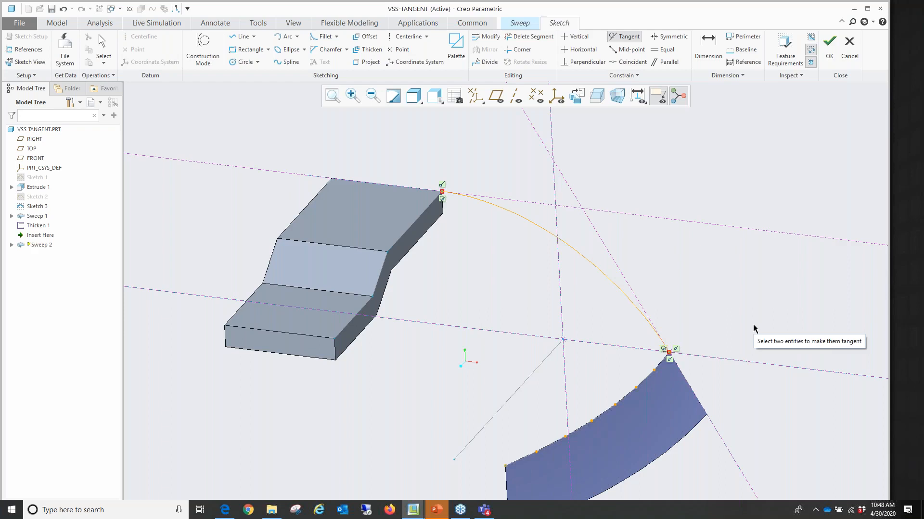
scroll(499, 289, down, 2)
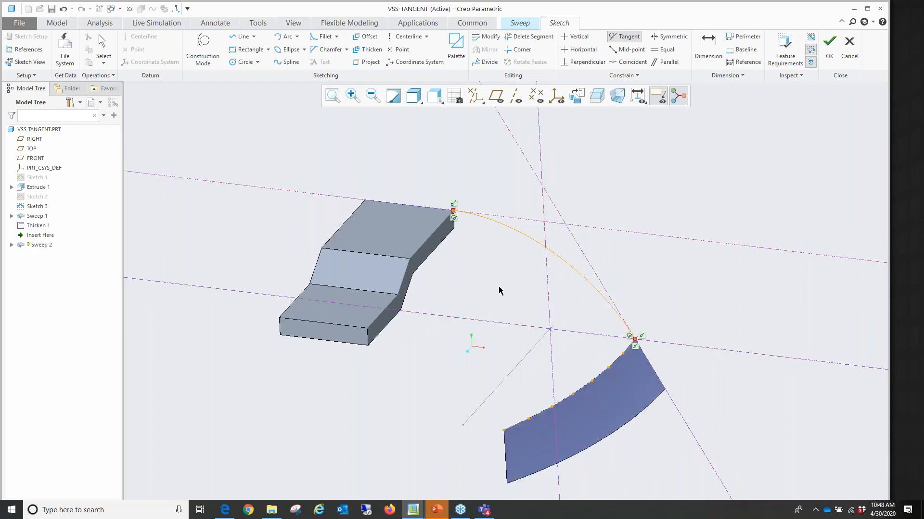
scroll(499, 290, down, 1)
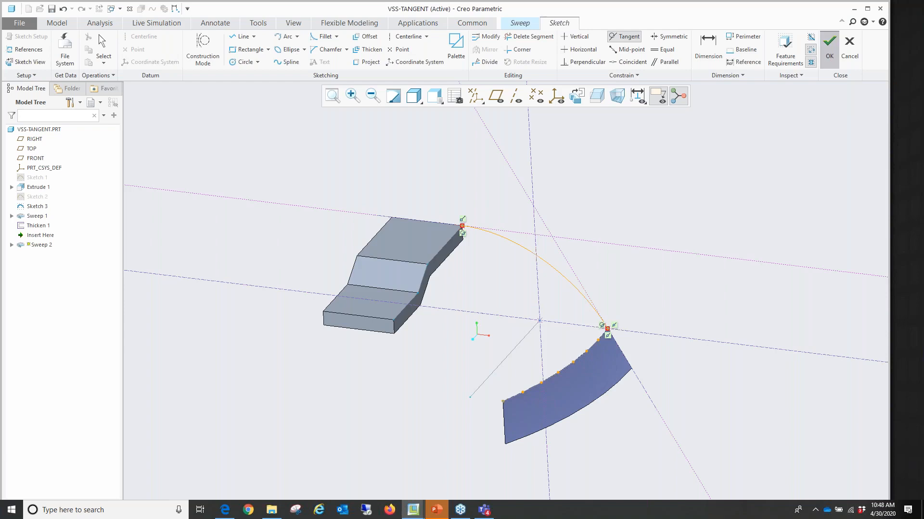
click(829, 48)
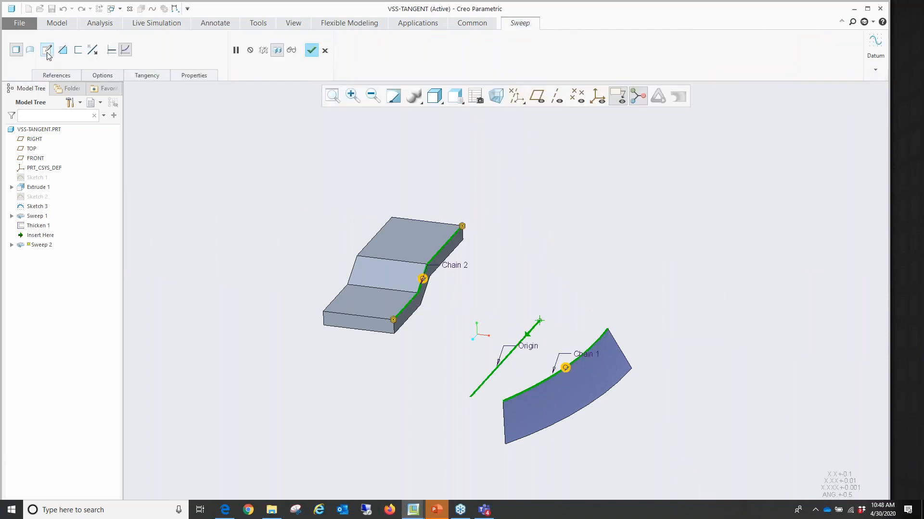
Step: Change the sweep to a surface and inspect the preview where it meets the block and the curved surface
click(30, 50)
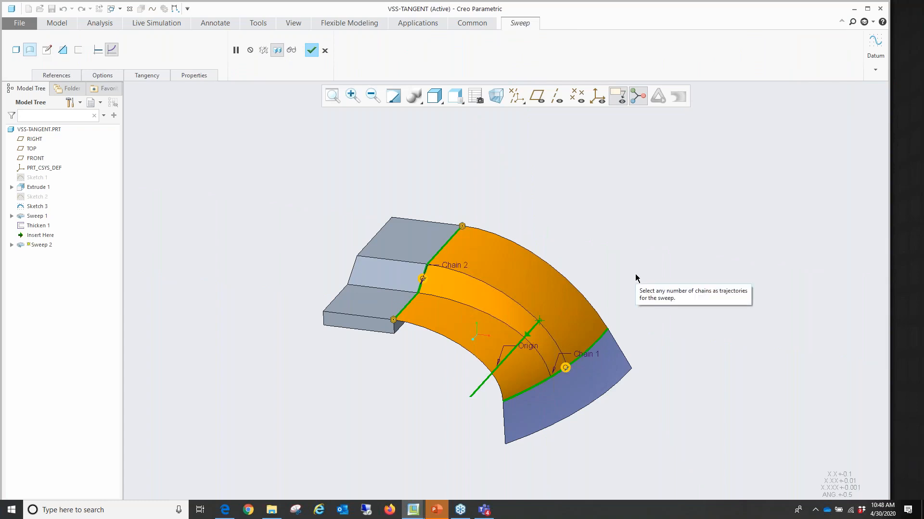
middle_drag(437, 406, 526, 386)
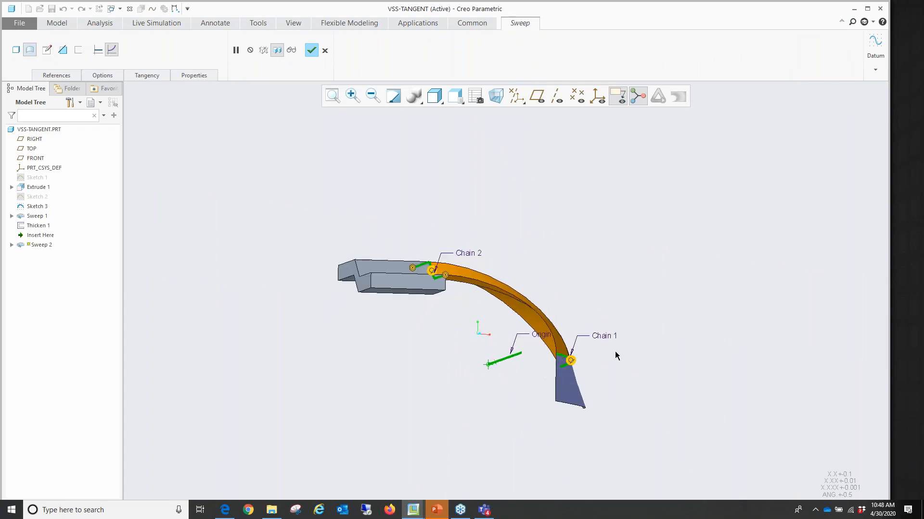
middle_drag(616, 352, 584, 360)
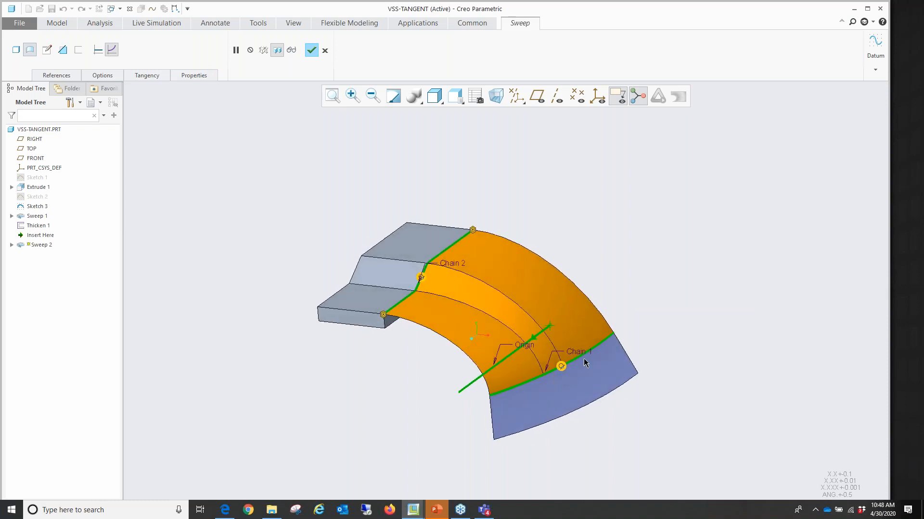
click(447, 249)
mouse_move(307, 241)
middle_down()
mouse_move(340, 241)
mouse_move(279, 244)
mouse_move(225, 303)
mouse_move(278, 260)
middle_up()
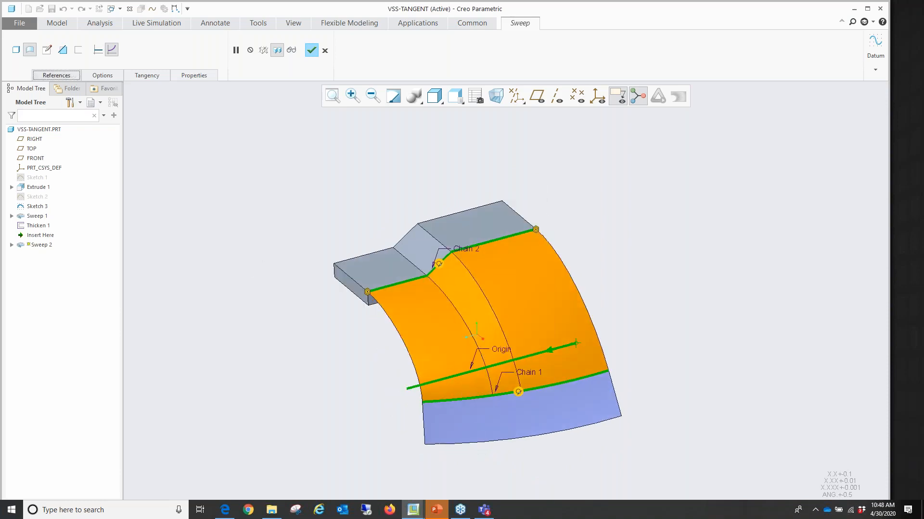
Step: Review the tangency options of Chain 1 and Chain 2, and complete the surface sweep
click(56, 75)
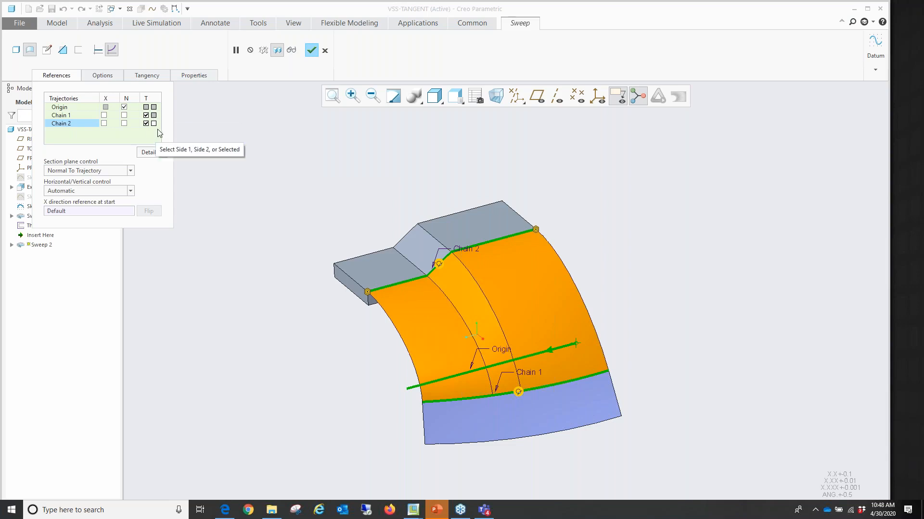
click(311, 51)
middle_drag(305, 299, 347, 294)
scroll(348, 293, down, 1)
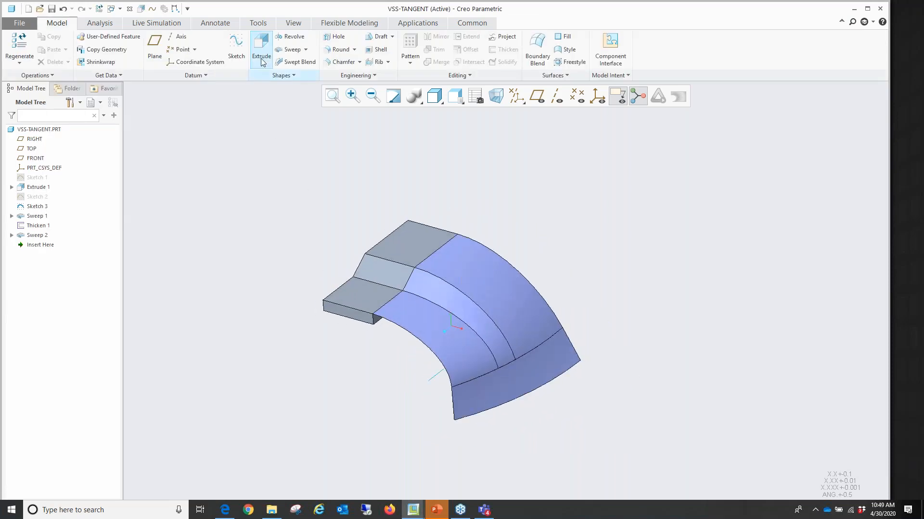
Step: Start a new sweep with the block's upper edge along the swept surface as origin, and view the section plane control options
click(289, 50)
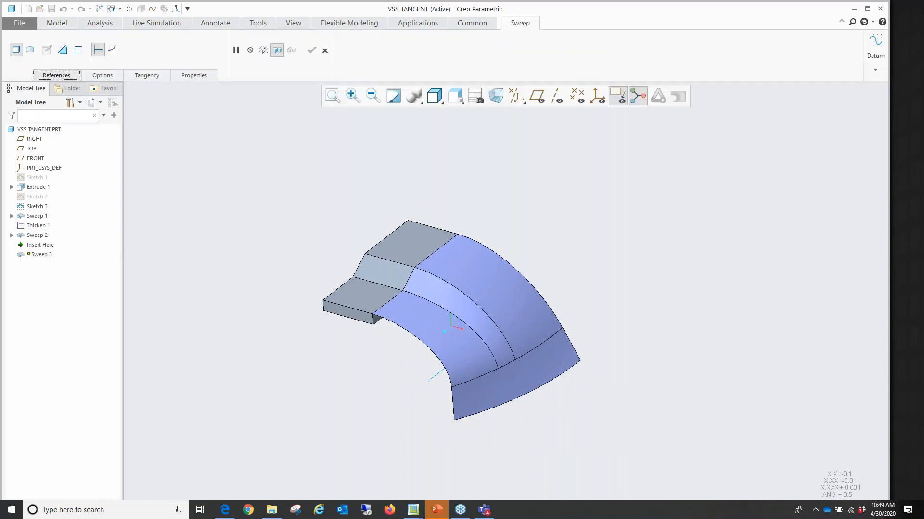
click(432, 255)
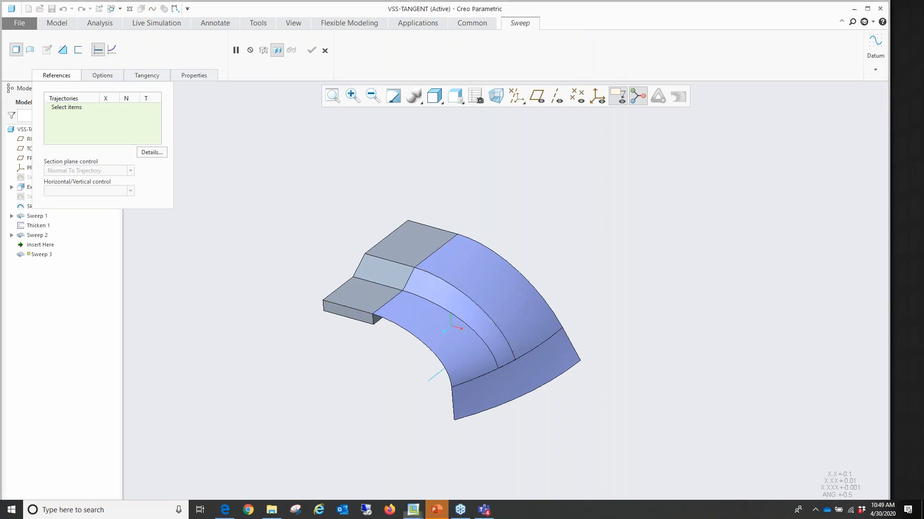
click(130, 171)
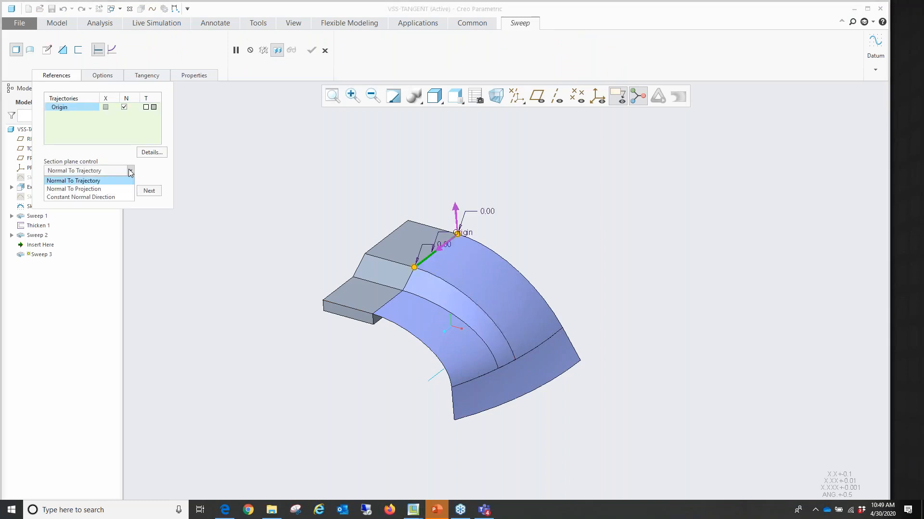
click(291, 201)
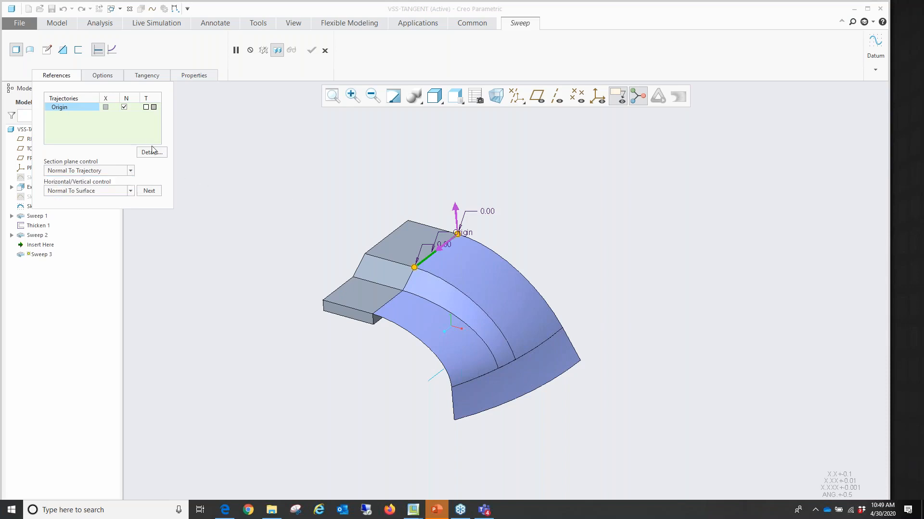